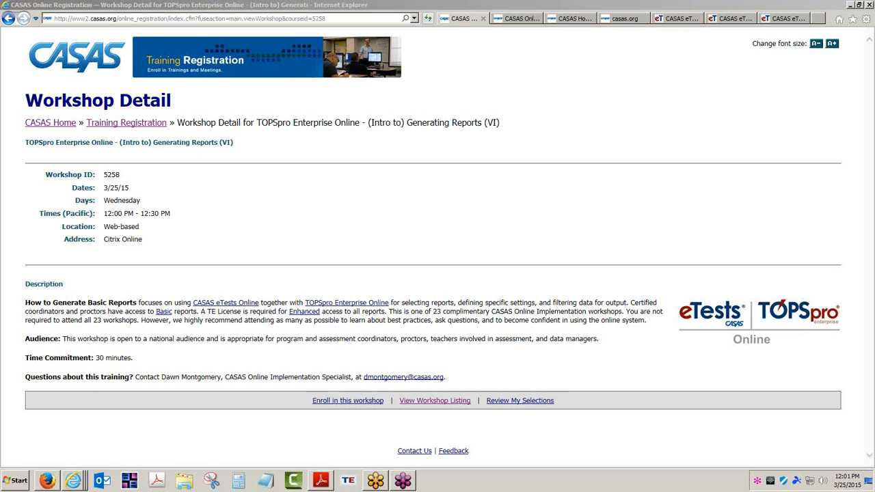
Step: Review the eTests and TOPSpro workshop listing, then move on to the CASAS homepage
{"action": "left_click", "coordinate": [511, 18]}
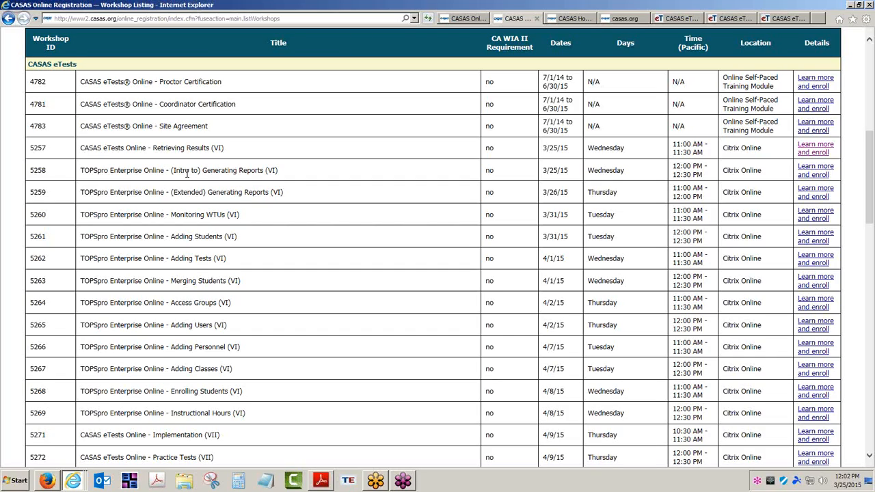
{"action": "left_click", "coordinate": [577, 19]}
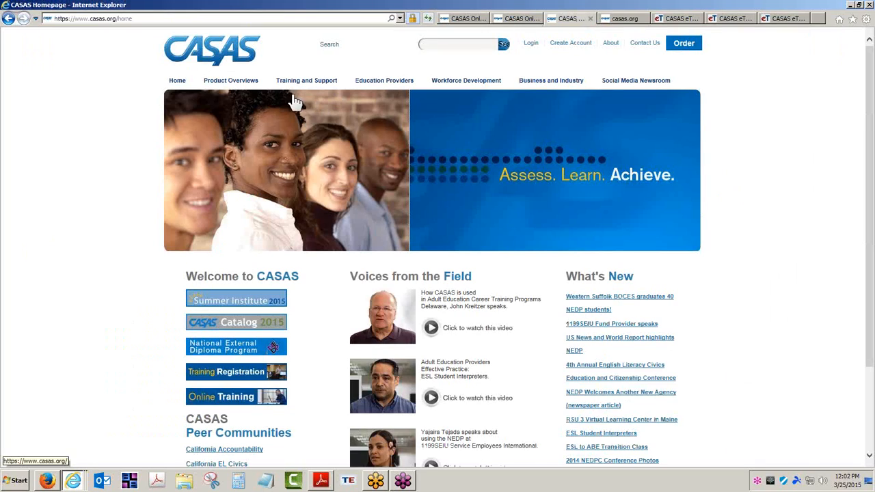
Step: Navigate from Training and Support through TE Help Documentation to Sample TOPSpro Enterprise Reports, then return to the workshop listing
{"action": "left_click", "coordinate": [315, 82]}
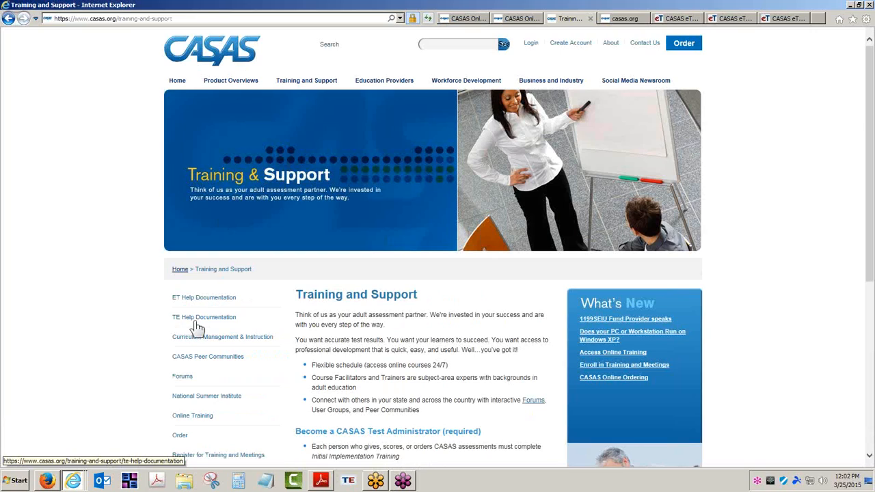
{"action": "left_click", "coordinate": [203, 318]}
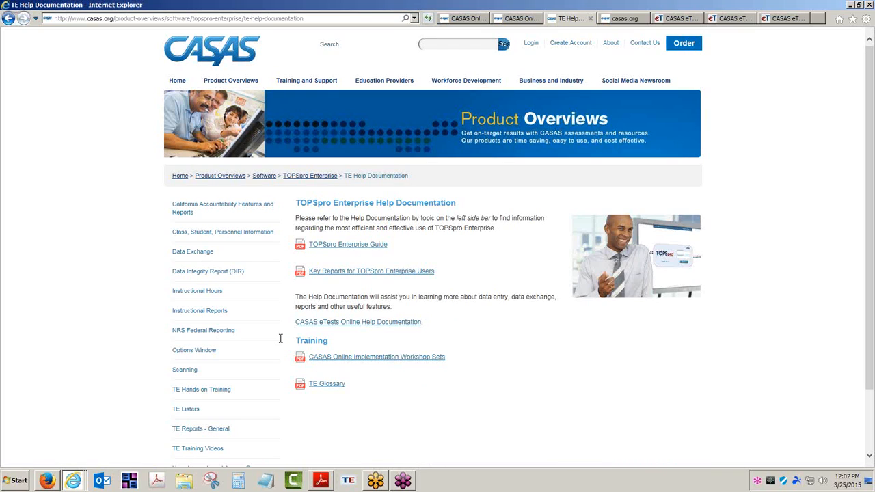
{"action": "scroll", "coordinate": [279, 339], "scroll_direction": "down", "scroll_amount": 2}
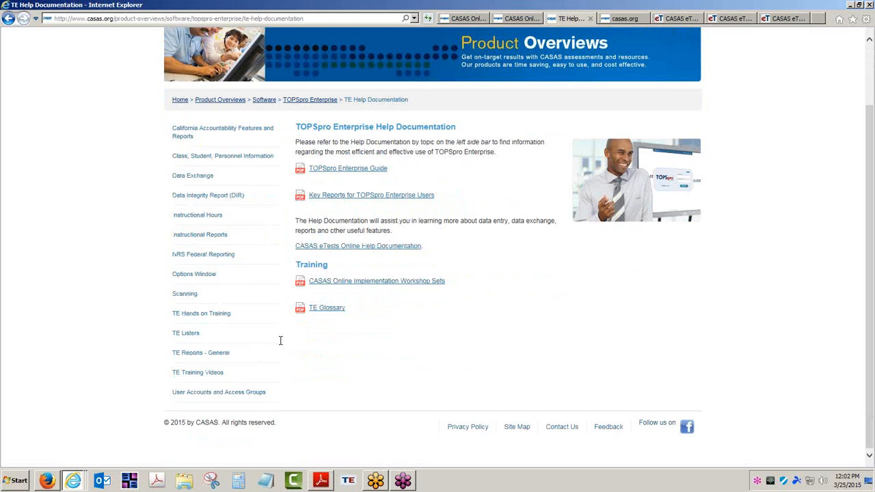
{"action": "scroll", "coordinate": [280, 340], "scroll_direction": "up", "scroll_amount": 2}
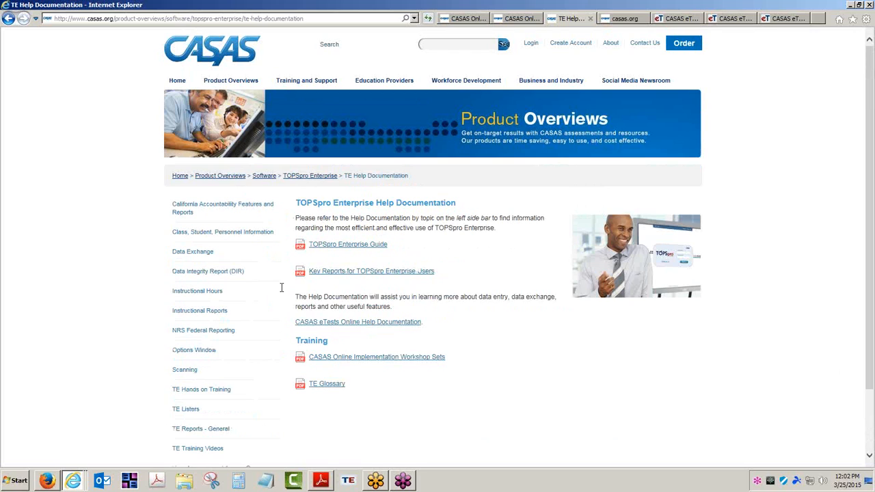
{"action": "left_click", "coordinate": [309, 176]}
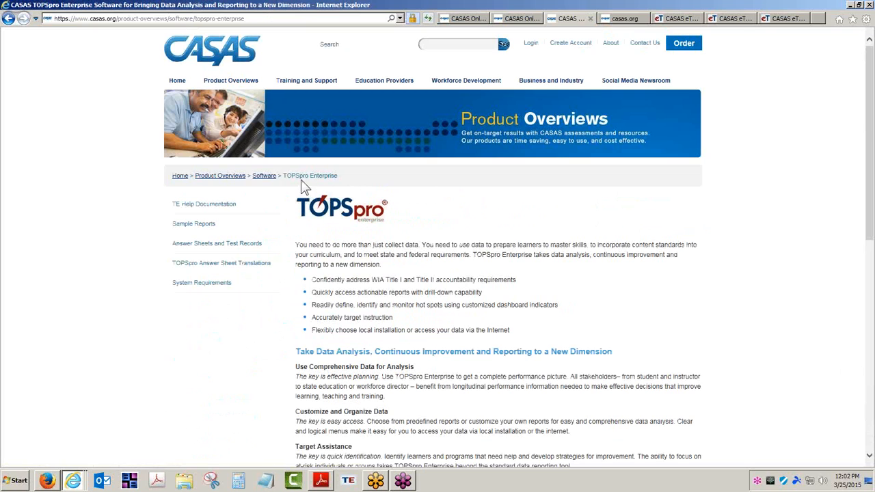
{"action": "left_click", "coordinate": [196, 231]}
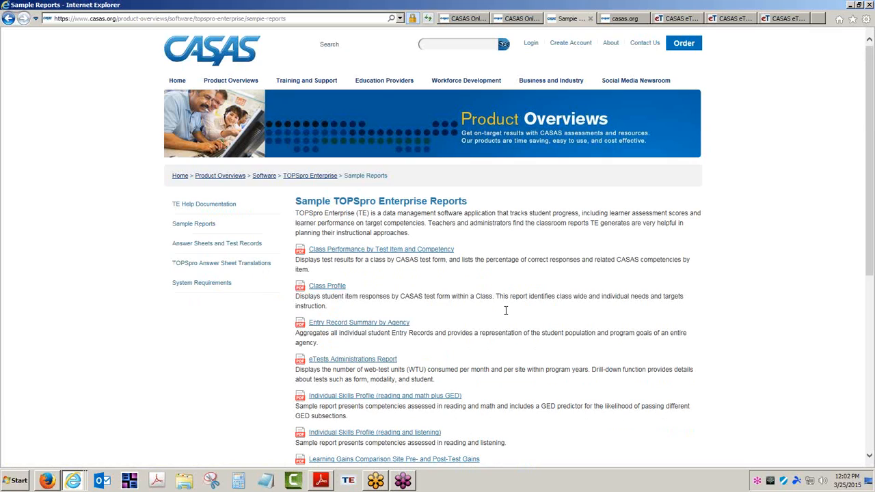
{"action": "left_click", "coordinate": [520, 19]}
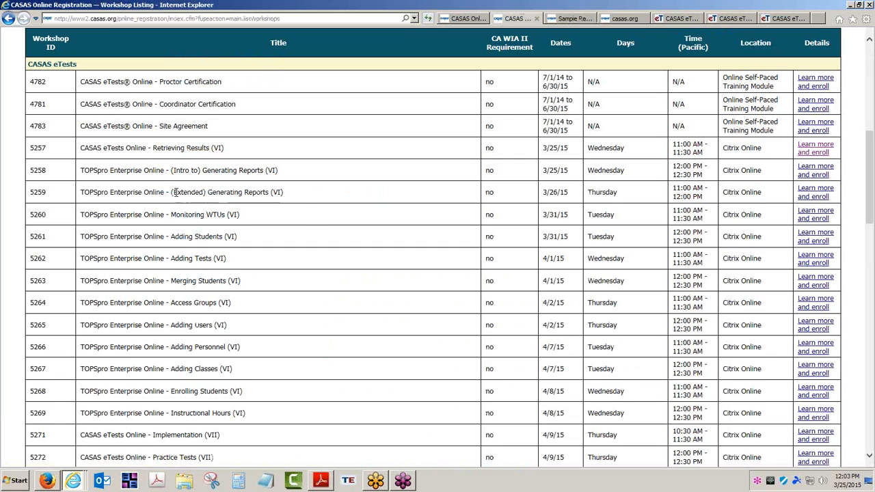
Step: Highlight the Extended (5259) and Intro to (5258) Generating Reports workshop titles, then return to Sample Reports
{"action": "left_click_drag", "start_coordinate": [171, 192], "coordinate": [286, 192]}
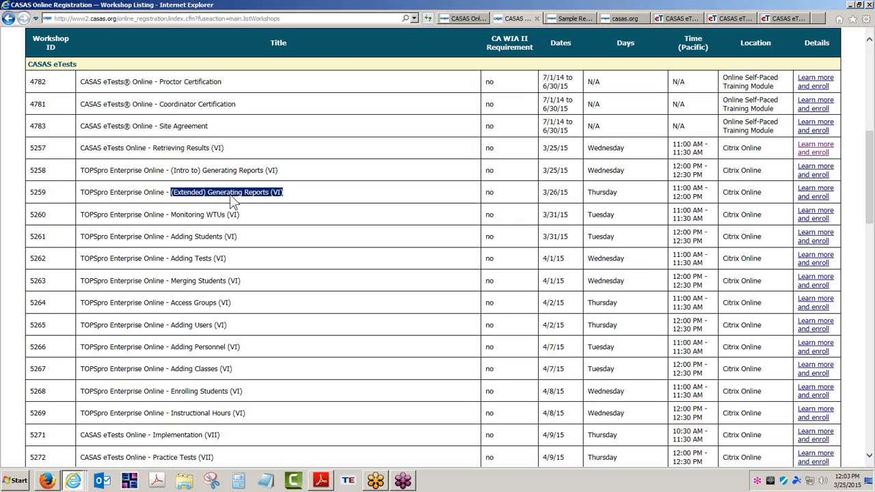
{"action": "left_click_drag", "start_coordinate": [171, 170], "coordinate": [278, 171]}
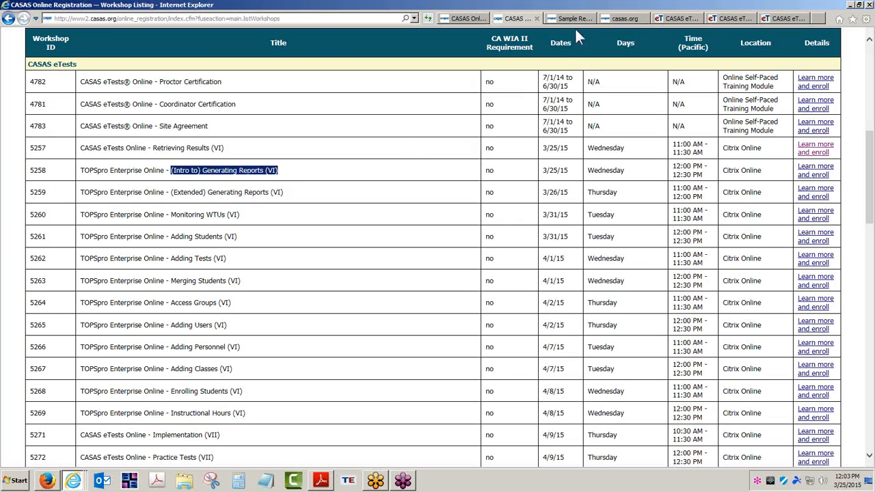
{"action": "left_click", "coordinate": [576, 17]}
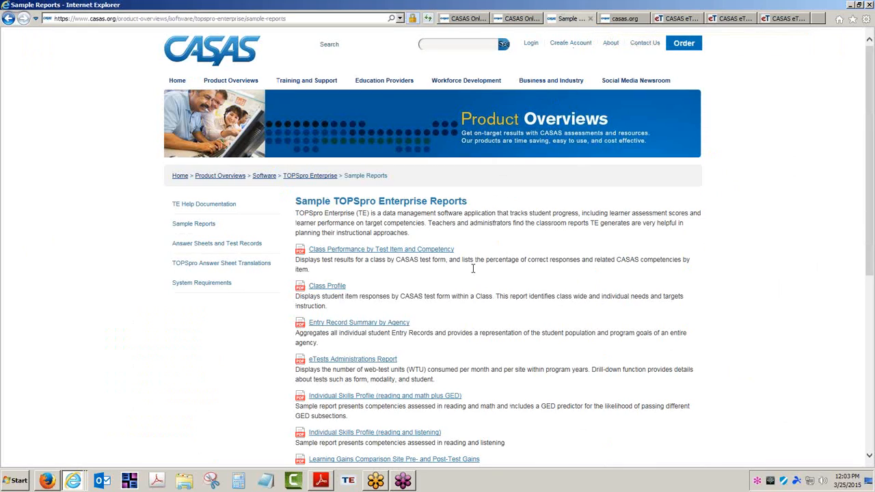
Step: Browse the sample reports list, then open the CASAS eTests Online Guide PDF from ET Help Documentation
{"action": "scroll", "coordinate": [350, 293], "scroll_direction": "down", "scroll_amount": 3}
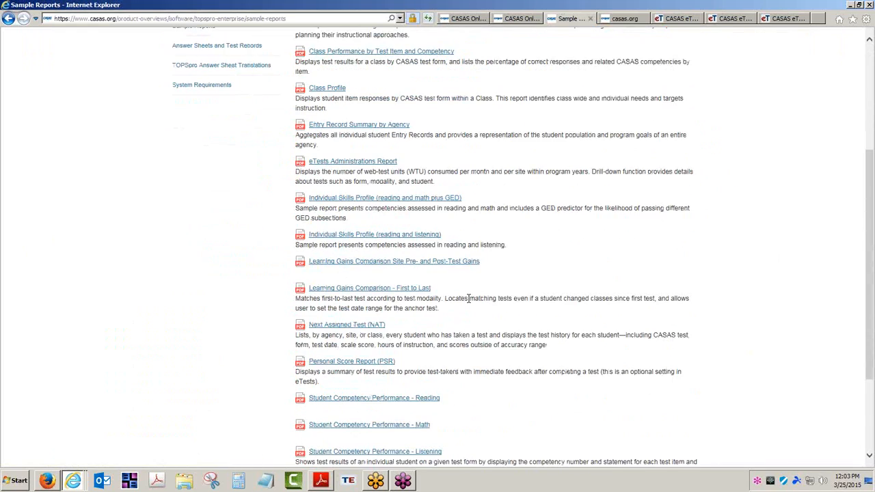
{"action": "scroll", "coordinate": [467, 321], "scroll_direction": "down", "scroll_amount": 1}
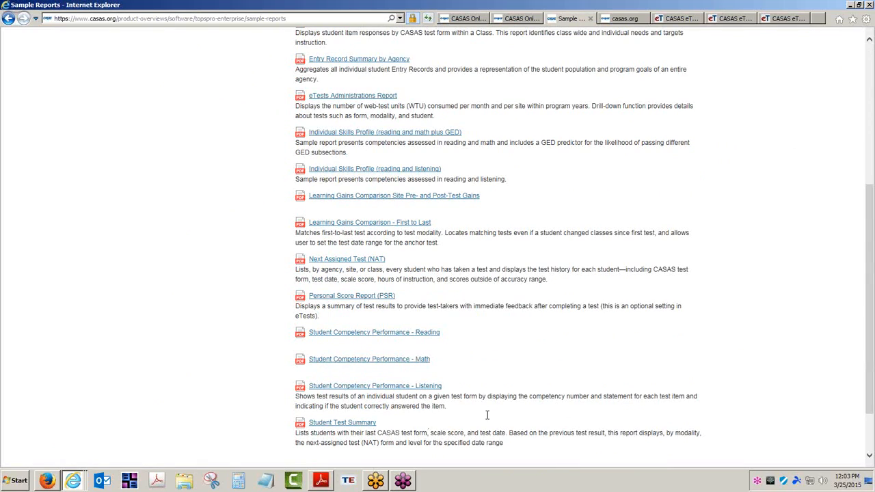
{"action": "scroll", "coordinate": [500, 408], "scroll_direction": "up", "scroll_amount": 1}
{"action": "scroll", "coordinate": [499, 408], "scroll_direction": "up", "scroll_amount": 4}
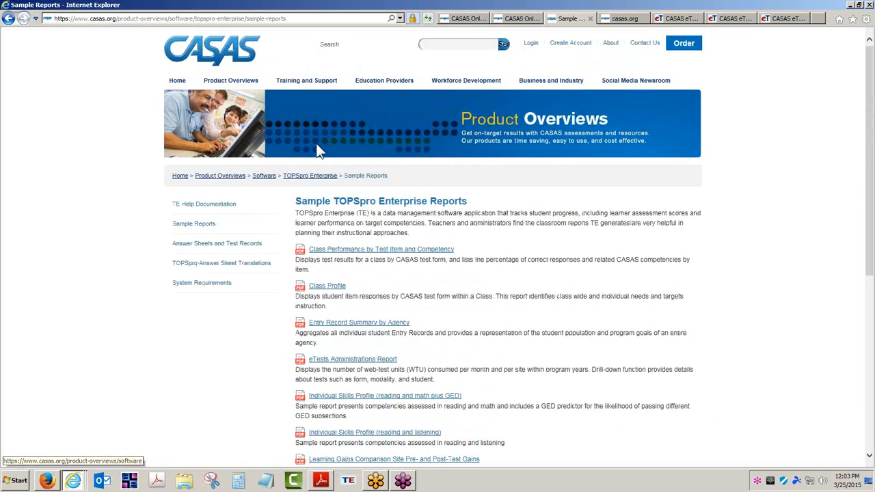
{"action": "left_click", "coordinate": [307, 81]}
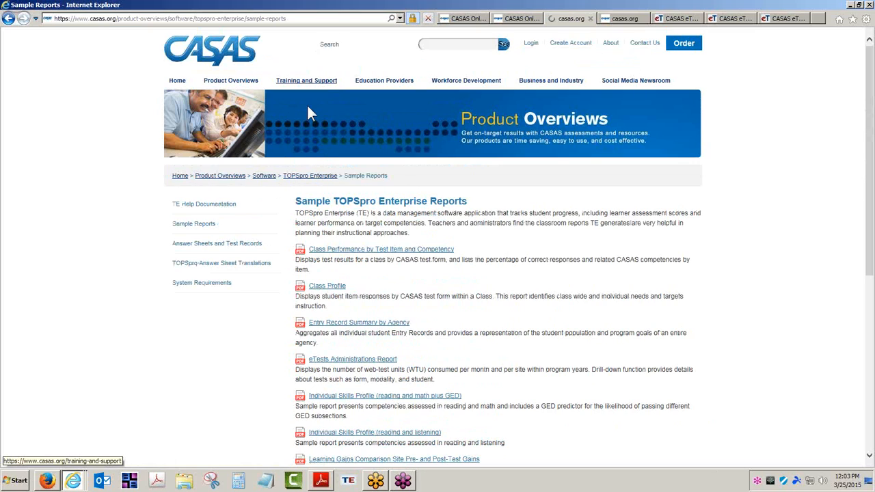
{"action": "left_click", "coordinate": [205, 299]}
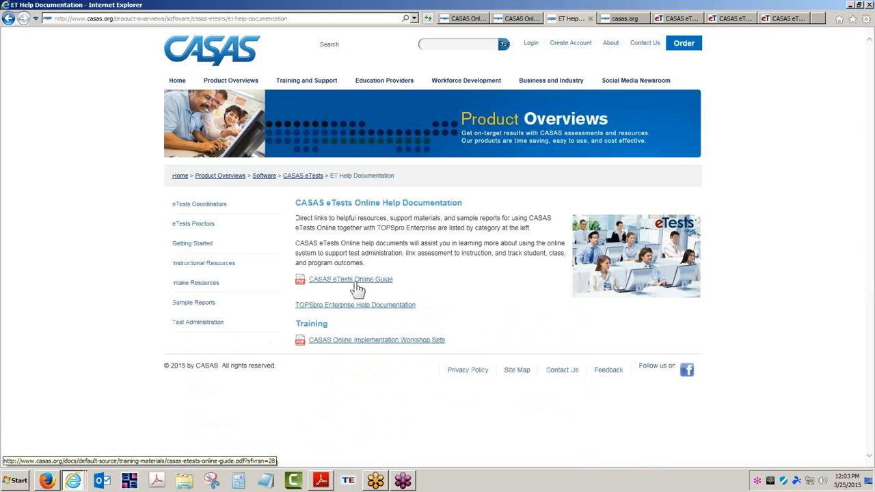
{"action": "left_click", "coordinate": [624, 19]}
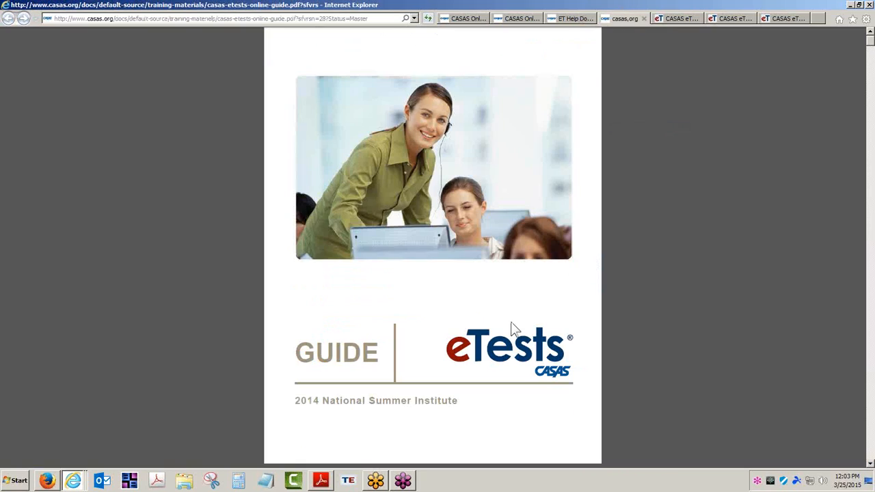
Step: Page the eTests Online Guide forward to its two Contents pages, then go to the eTests Online sign-in
{"action": "left_click", "coordinate": [408, 440]}
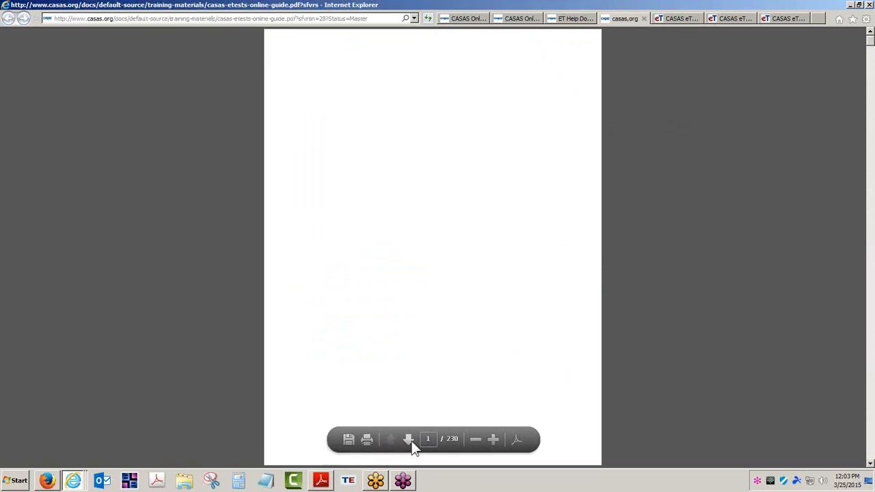
{"action": "left_click", "coordinate": [409, 440]}
{"action": "left_click", "coordinate": [409, 440]}
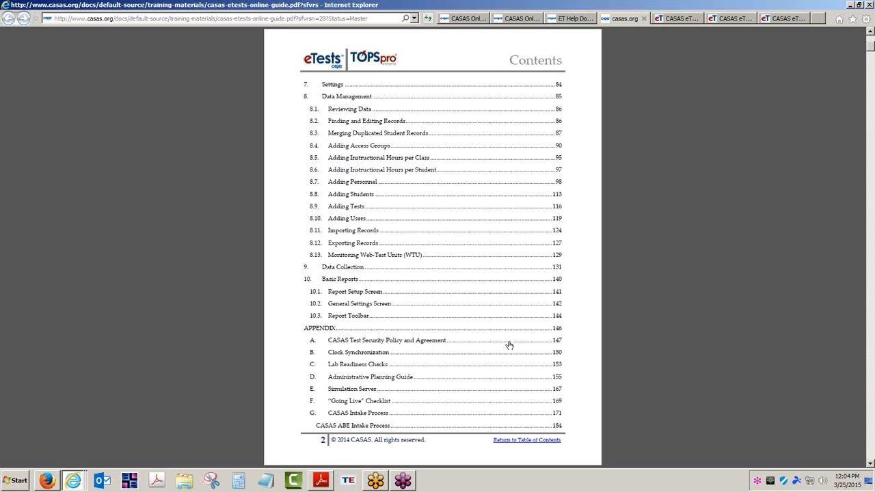
{"action": "left_click", "coordinate": [680, 19]}
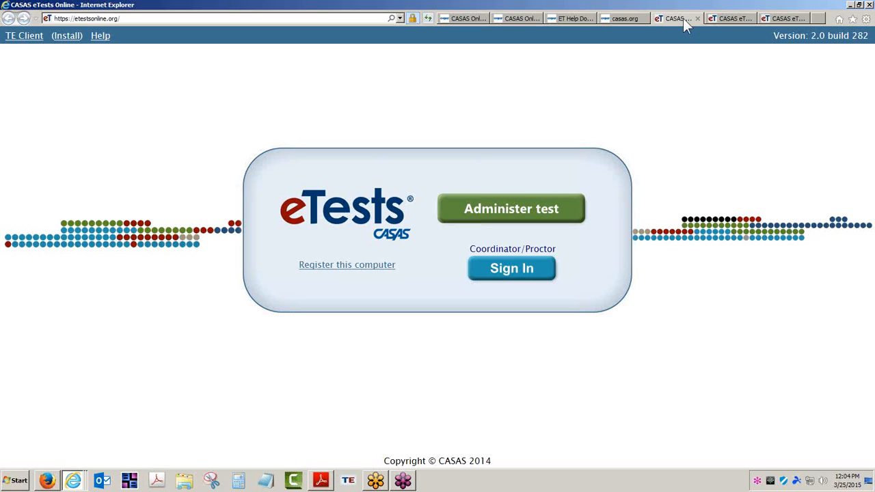
Step: Sign in as coordinator to the RHAS simulation server's Application Management, then switch to the other eTests tab
{"action": "left_click", "coordinate": [522, 18]}
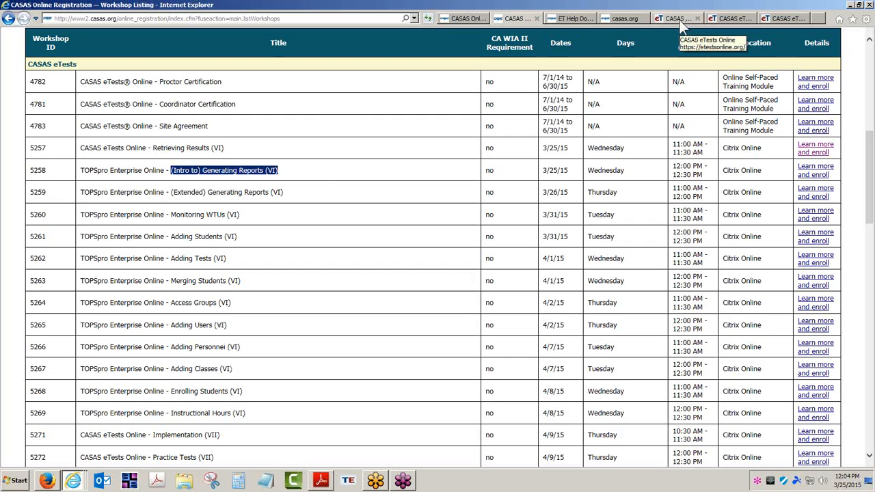
{"action": "left_click", "coordinate": [783, 19]}
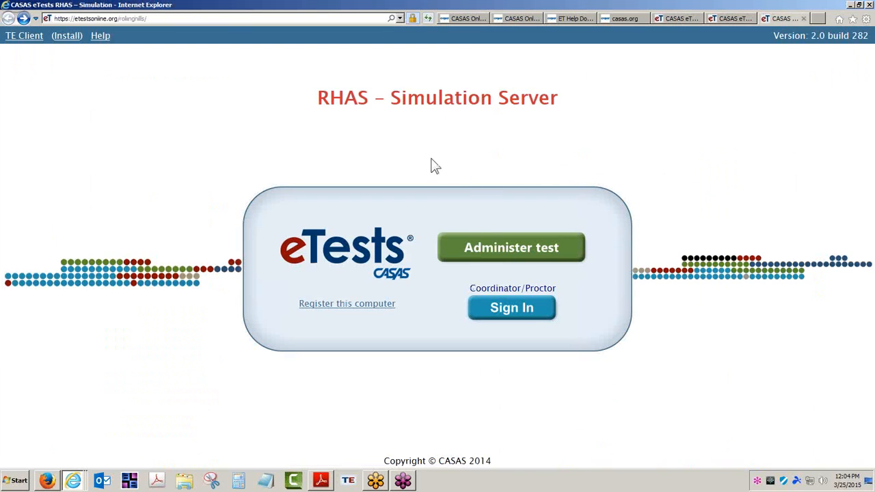
{"action": "left_click", "coordinate": [498, 315]}
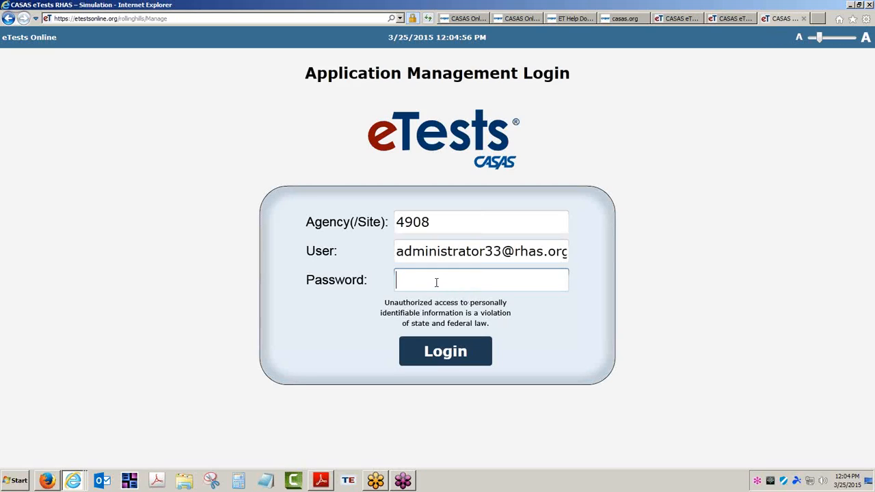
{"action": "type", "text": "•••••"}
{"action": "key", "text": "Return"}
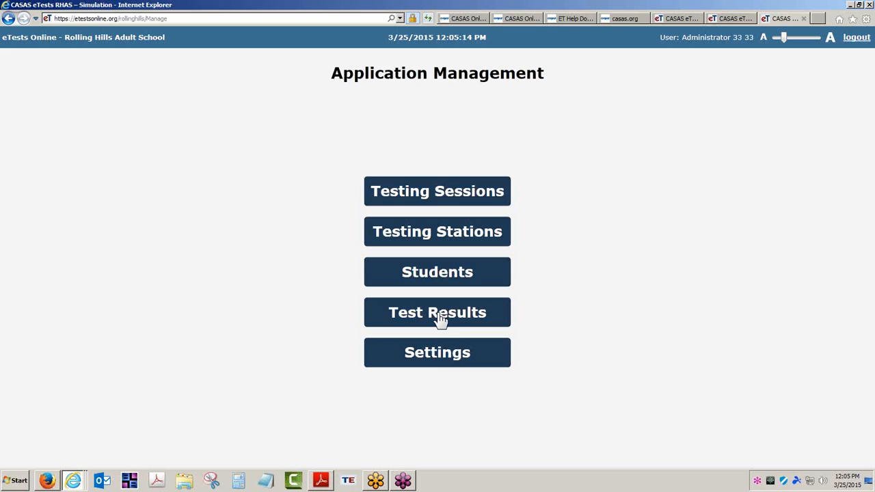
{"action": "left_click", "coordinate": [670, 20]}
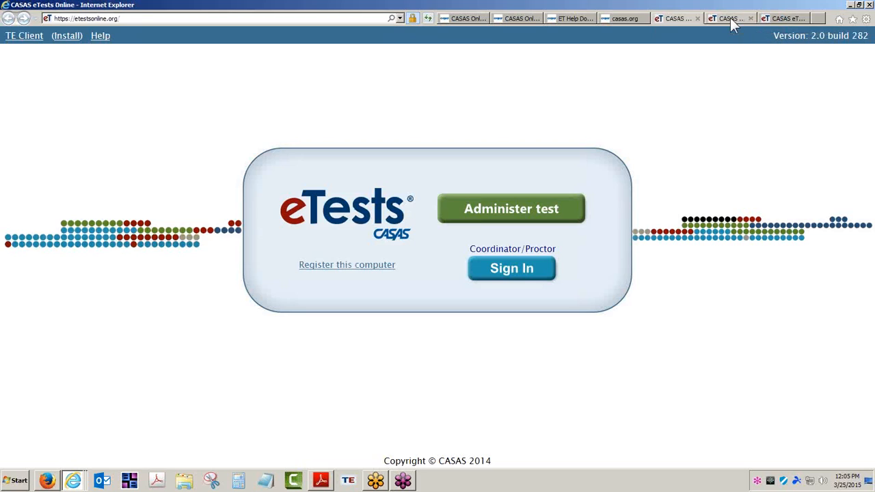
Step: View the RHAS Simulation Server eTests page, then minimize the browser and select the TOPSpro Enterprise Client v2.0 shortcut
{"action": "left_click", "coordinate": [730, 18]}
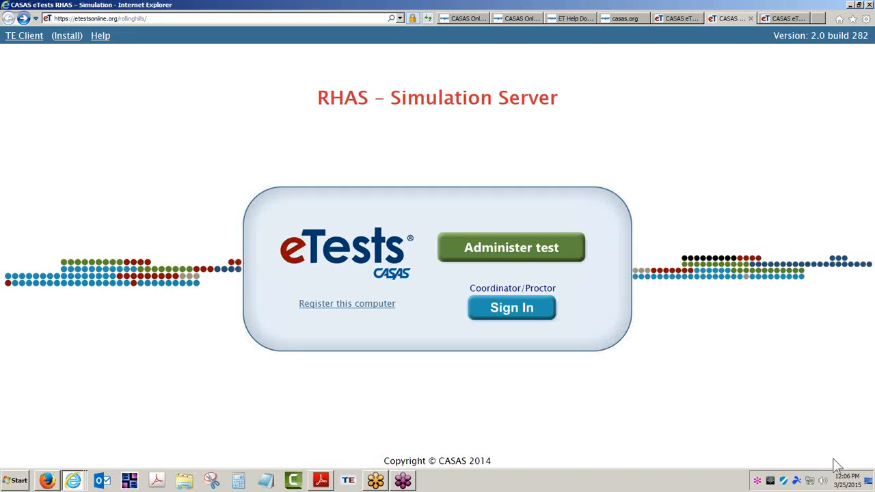
{"action": "left_click", "coordinate": [870, 484]}
{"action": "left_click", "coordinate": [437, 199]}
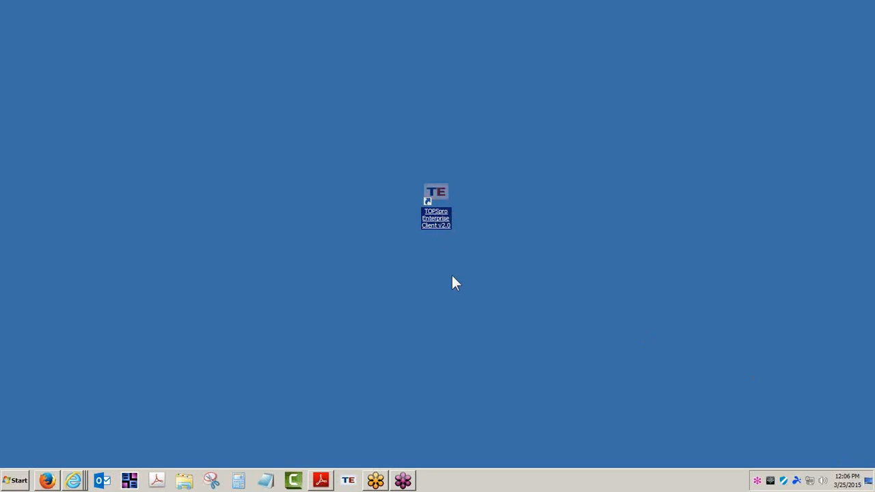
Step: Launch TOPSpro Enterprise Client from the taskbar and reach its sign-in screen for agency 4908
{"action": "left_click", "coordinate": [453, 279]}
{"action": "left_click", "coordinate": [433, 197]}
{"action": "right_click", "coordinate": [73, 481]}
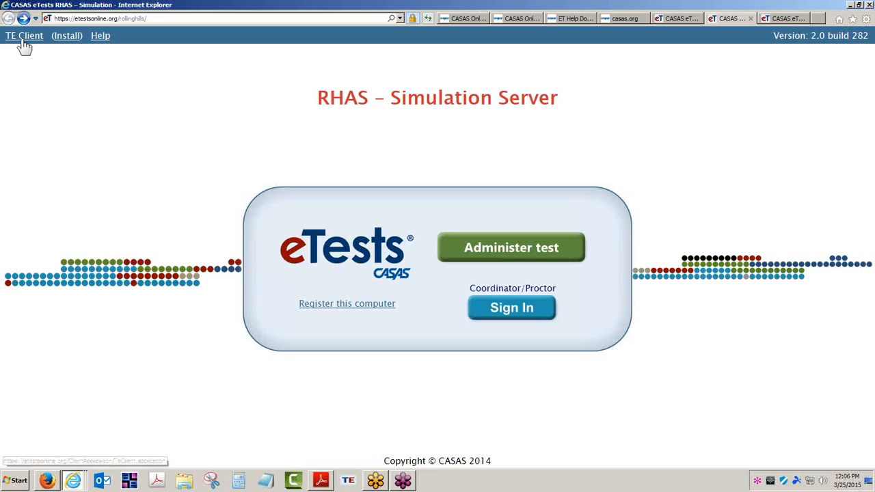
{"action": "left_click", "coordinate": [349, 481]}
{"action": "left_click", "coordinate": [349, 481]}
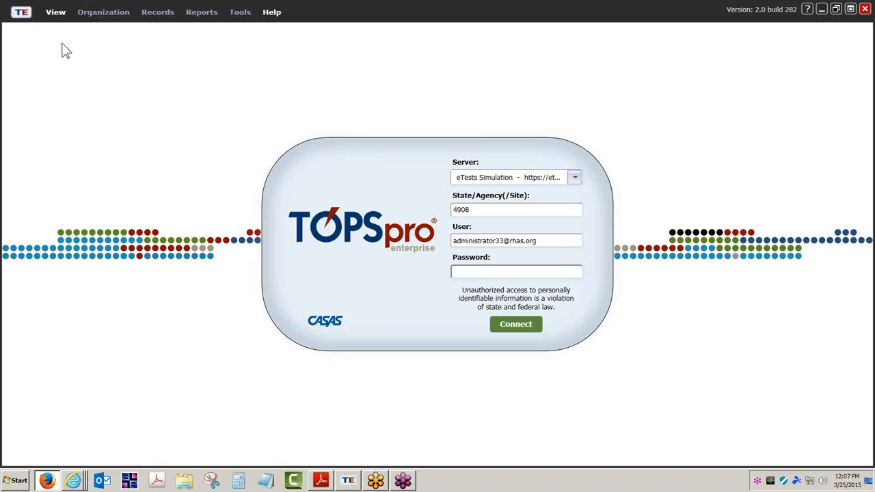
{"action": "left_click", "coordinate": [21, 19]}
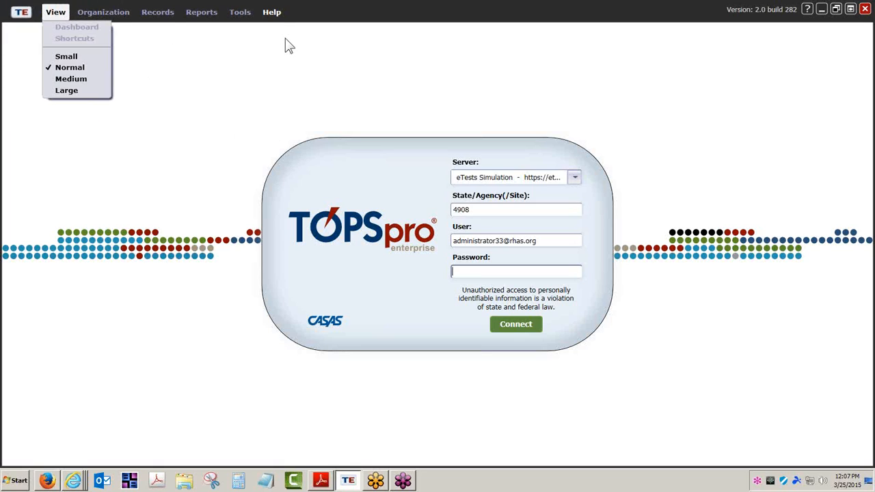
Step: Enlarge the TOPSpro Enterprise interface from Normal through Medium to Large via the View menu
{"action": "mouse_move", "coordinate": [270, 16]}
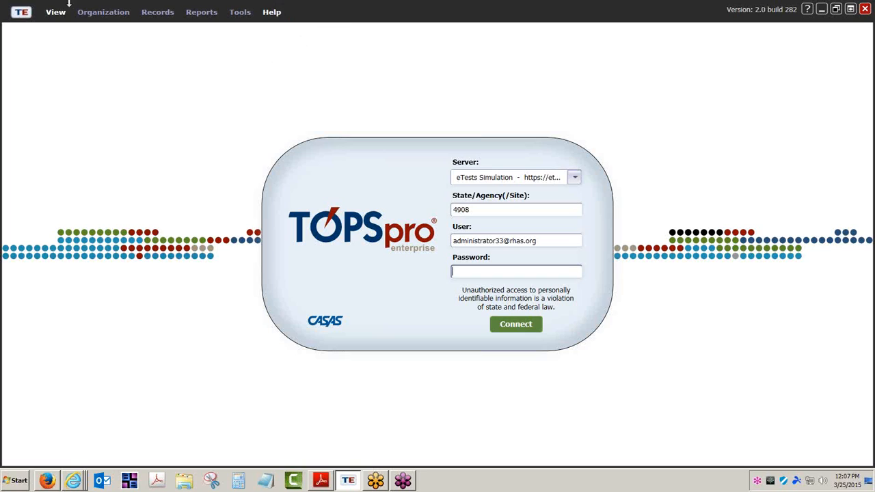
{"action": "mouse_move", "coordinate": [66, 20]}
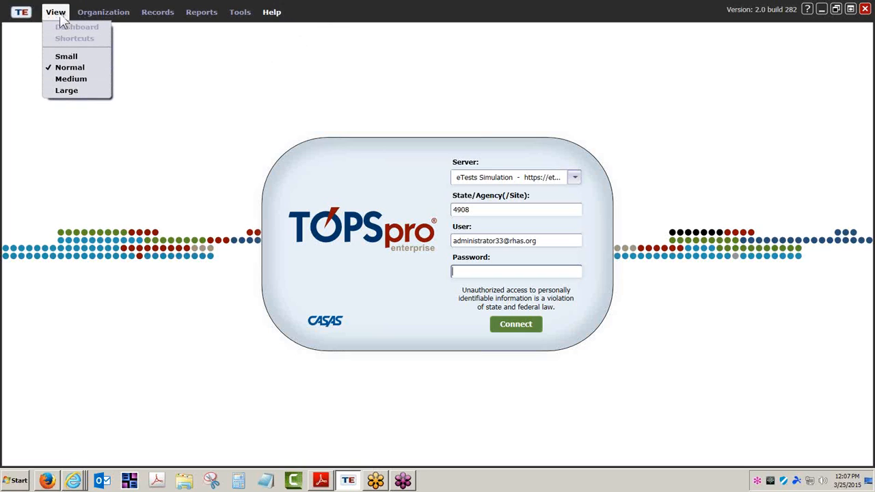
{"action": "left_click", "coordinate": [72, 79]}
{"action": "left_click", "coordinate": [68, 16]}
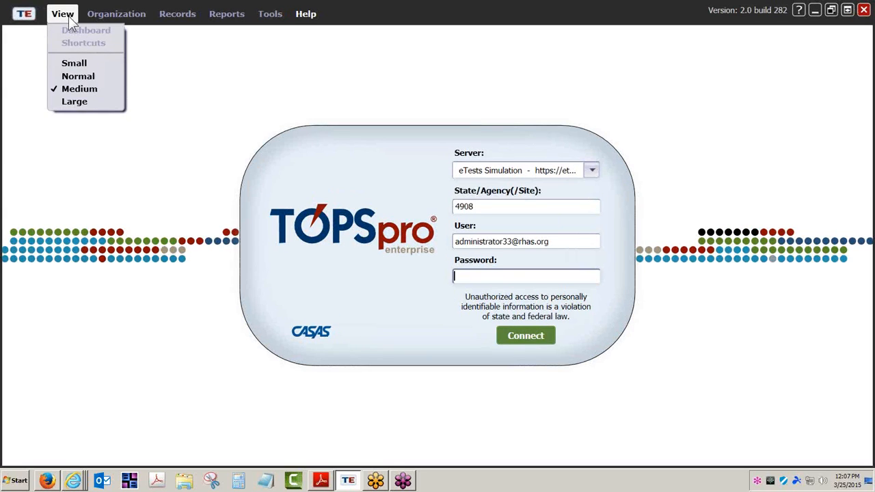
{"action": "left_click", "coordinate": [75, 102]}
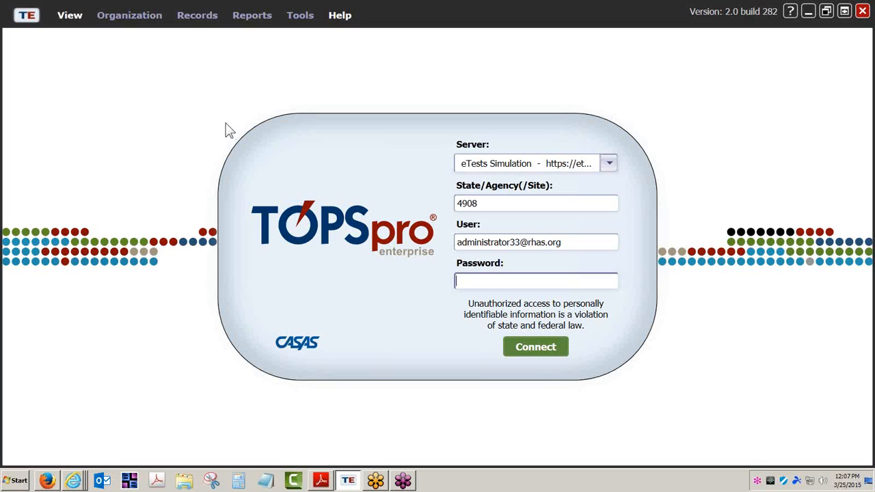
{"action": "left_click", "coordinate": [73, 16]}
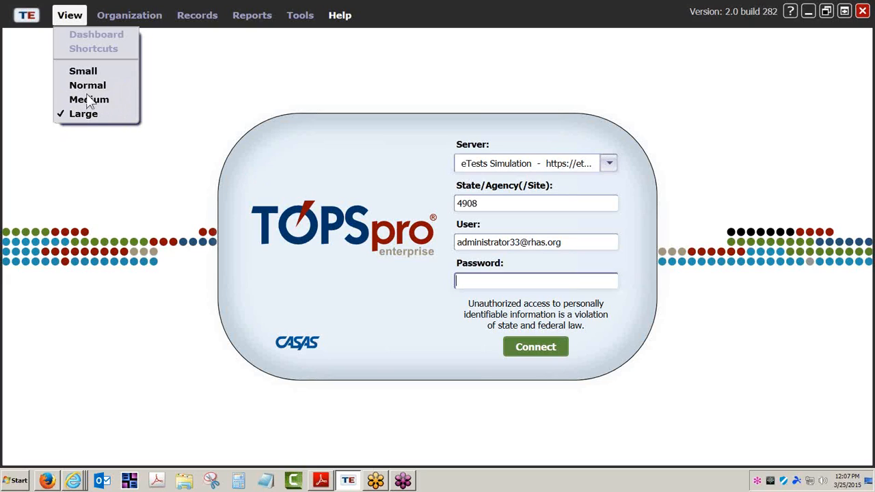
{"action": "left_click", "coordinate": [96, 153]}
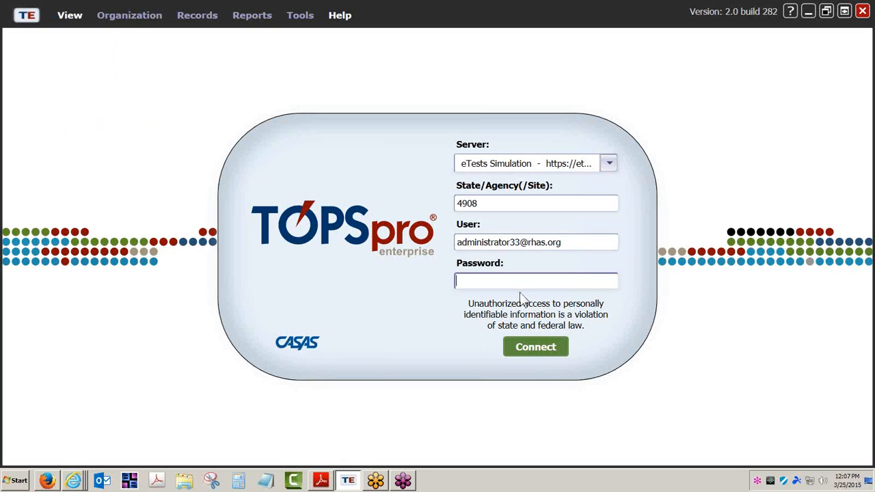
Step: Connect to the eTests Simulation server for agency 4908 using the administrator's password
{"action": "left_click", "coordinate": [609, 164]}
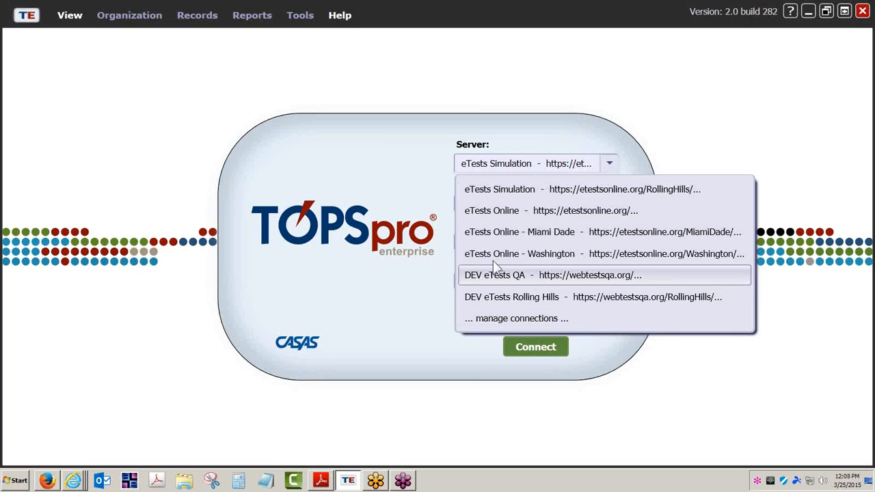
{"action": "left_click", "coordinate": [548, 189]}
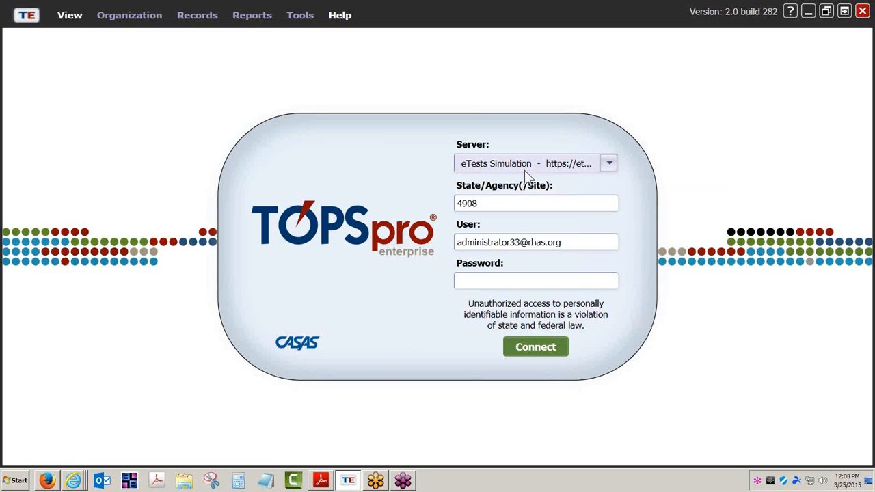
{"action": "left_click_drag", "start_coordinate": [488, 203], "coordinate": [436, 205]}
{"action": "left_click", "coordinate": [575, 242]}
{"action": "left_click_drag", "start_coordinate": [575, 242], "coordinate": [429, 243]}
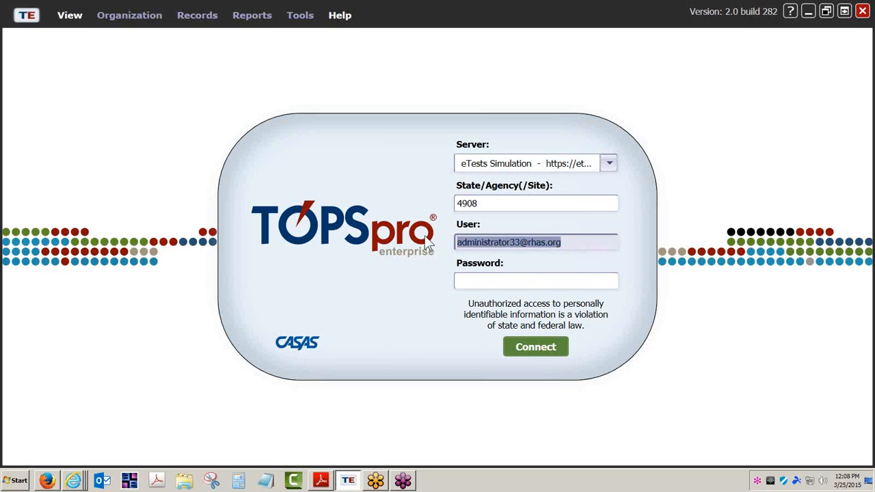
{"action": "left_click", "coordinate": [483, 282]}
{"action": "type", "text": "*****"}
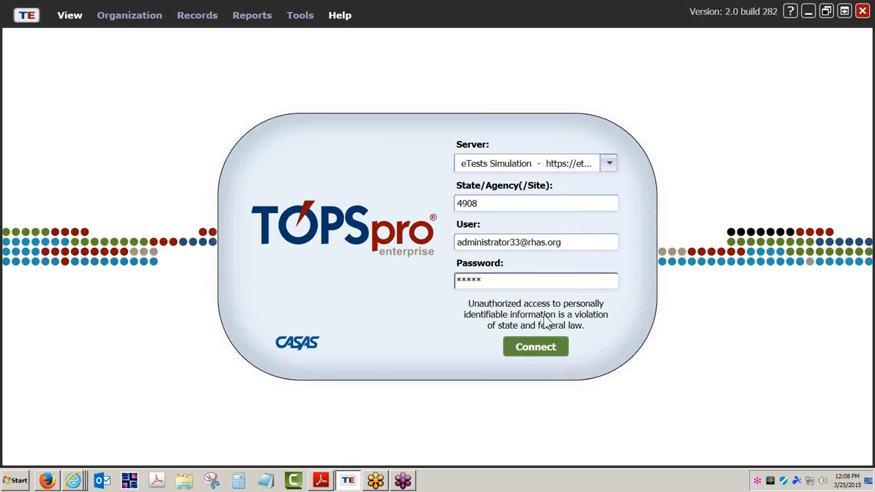
{"action": "left_click", "coordinate": [544, 349]}
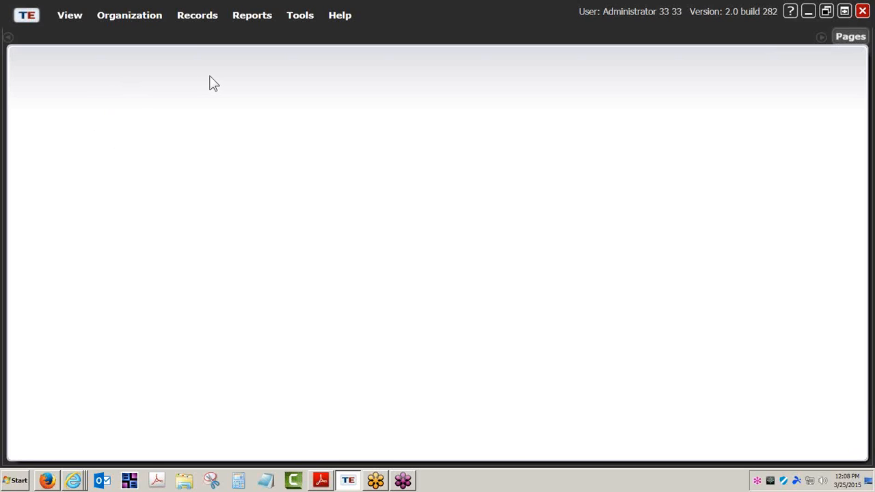
Step: Show the CASAS eTests report choices from the Reports menu
{"action": "left_click", "coordinate": [263, 18]}
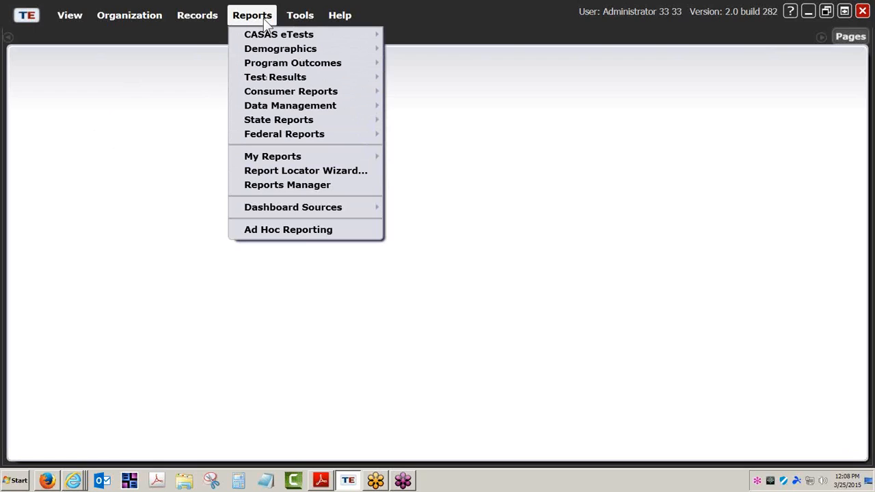
{"action": "mouse_move", "coordinate": [280, 39]}
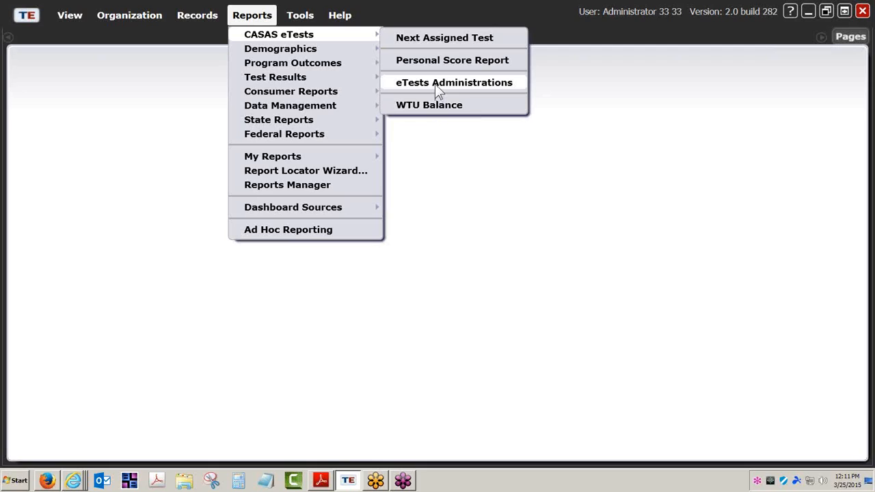
{"action": "mouse_move", "coordinate": [320, 55]}
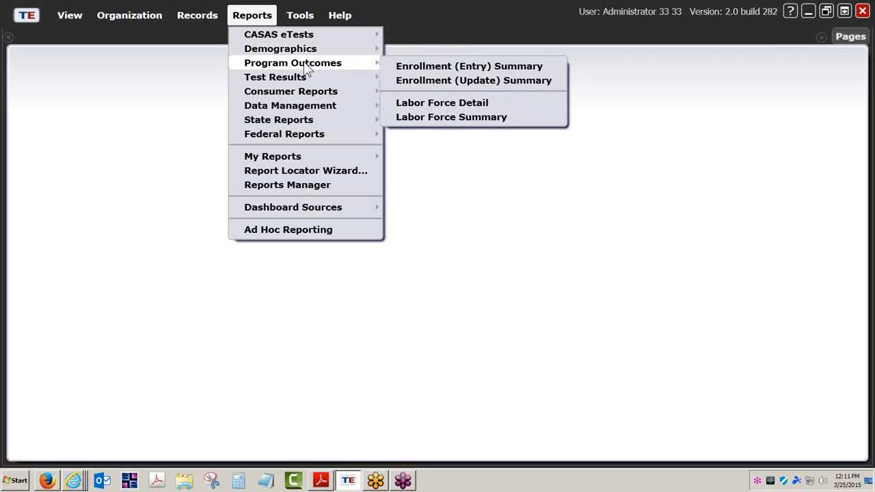
{"action": "mouse_move", "coordinate": [299, 82]}
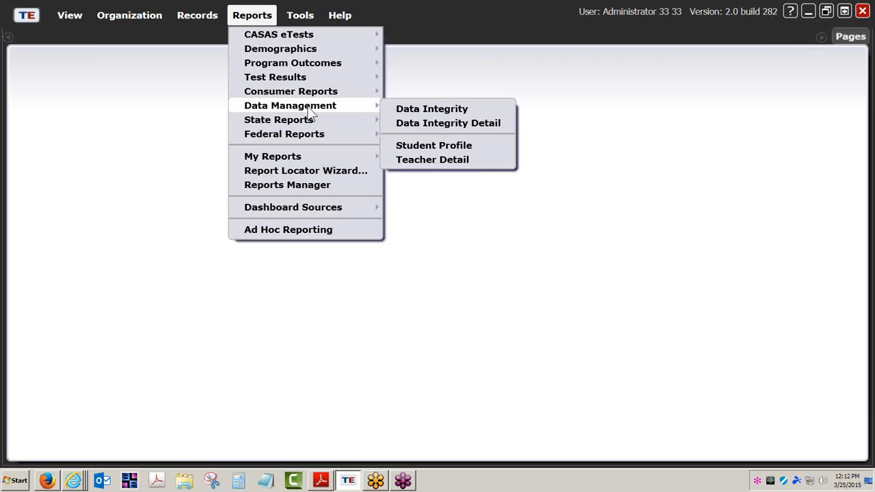
{"action": "mouse_move", "coordinate": [298, 123]}
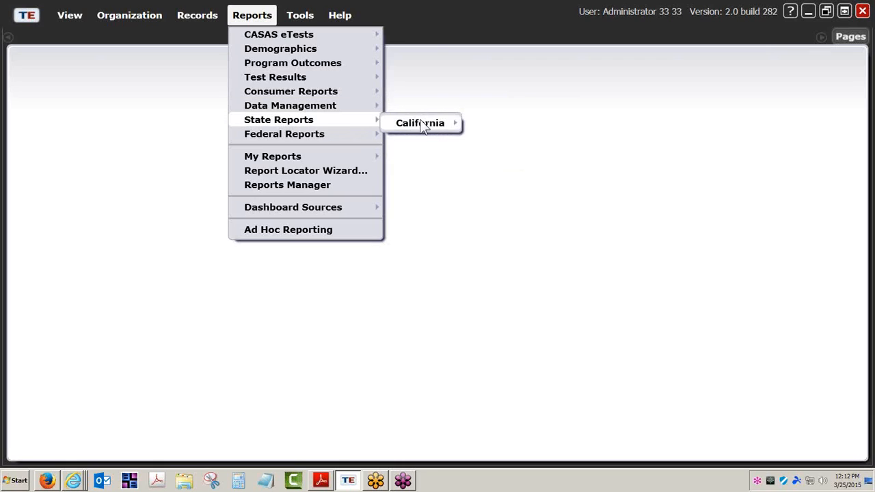
{"action": "mouse_move", "coordinate": [423, 130]}
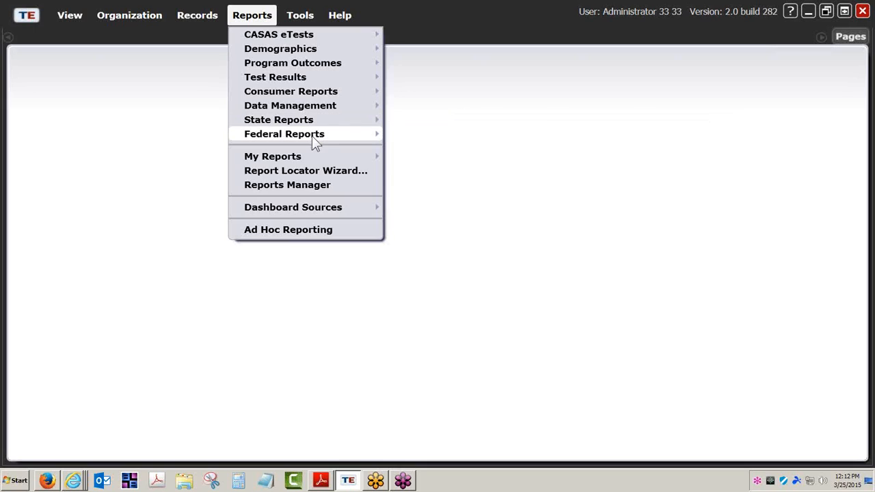
{"action": "mouse_move", "coordinate": [313, 135]}
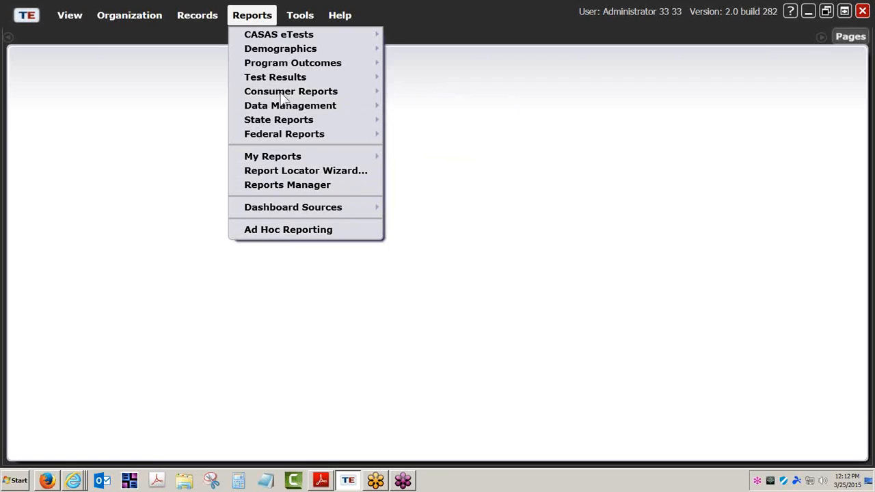
Step: Start an Individual Skills Profile report session via Test Results > Skills Profile
{"action": "mouse_move", "coordinate": [278, 80]}
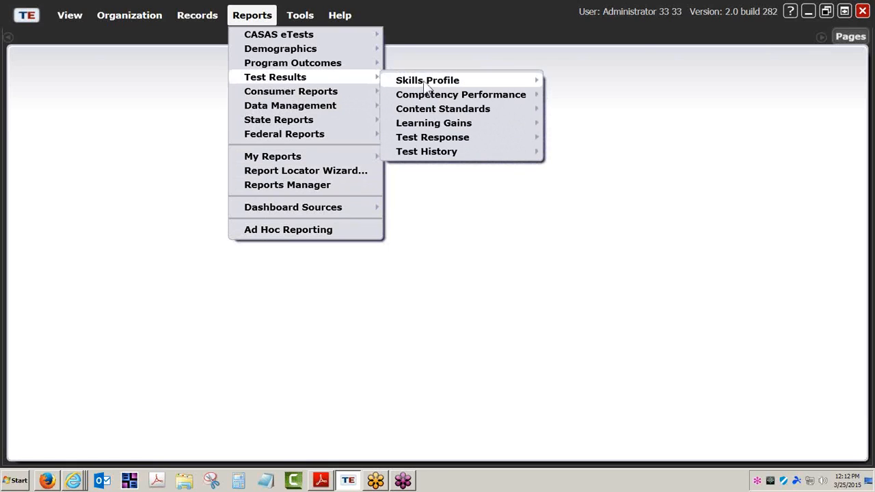
{"action": "mouse_move", "coordinate": [426, 83]}
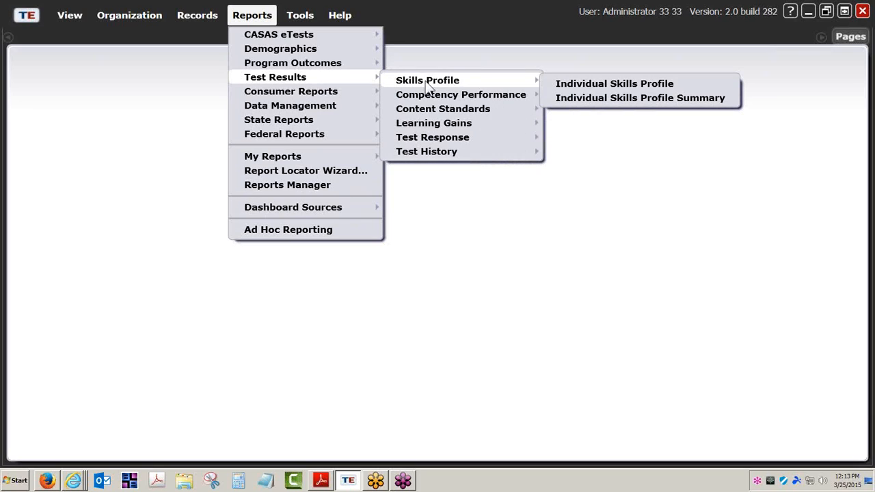
{"action": "left_click", "coordinate": [614, 85]}
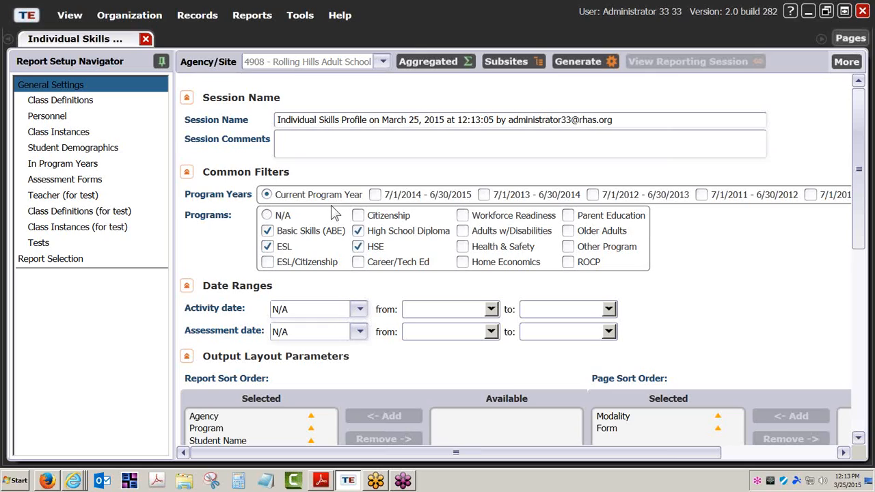
Step: Set the application display size to Small
{"action": "left_click", "coordinate": [80, 20]}
{"action": "left_click", "coordinate": [92, 71]}
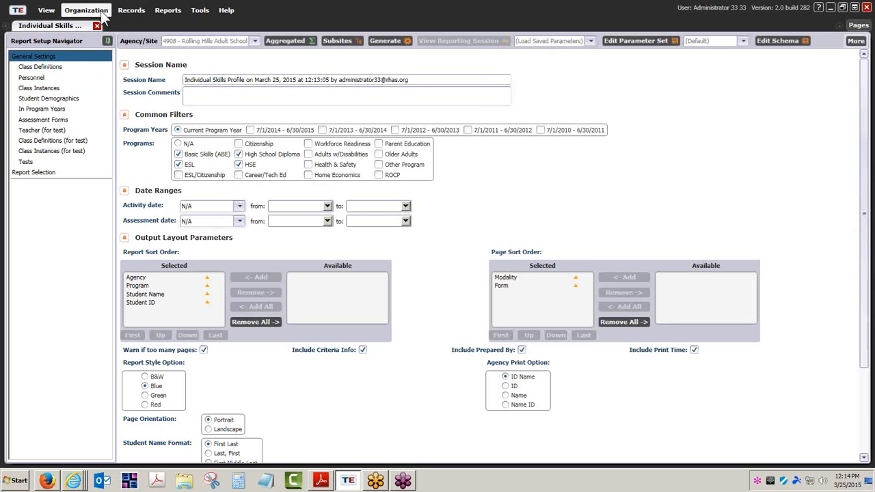
Step: Set the application display size back to Large
{"action": "left_click", "coordinate": [47, 11]}
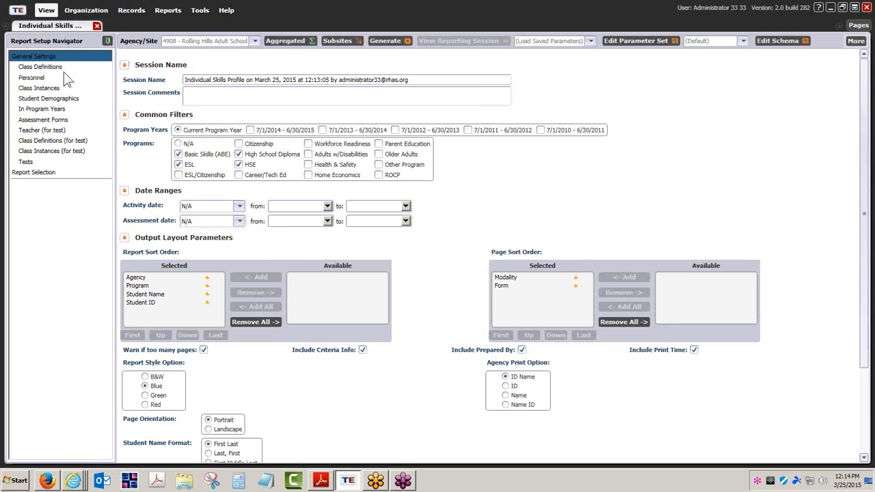
{"action": "left_click", "coordinate": [63, 72]}
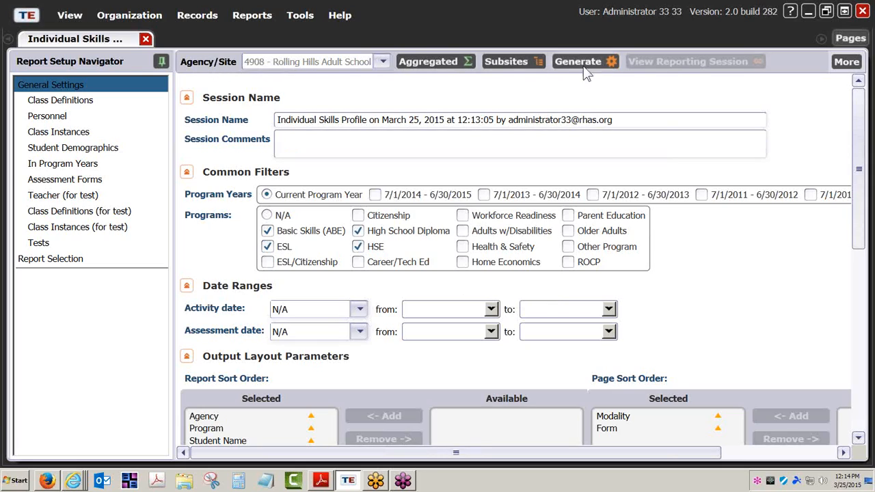
{"action": "left_click", "coordinate": [843, 65]}
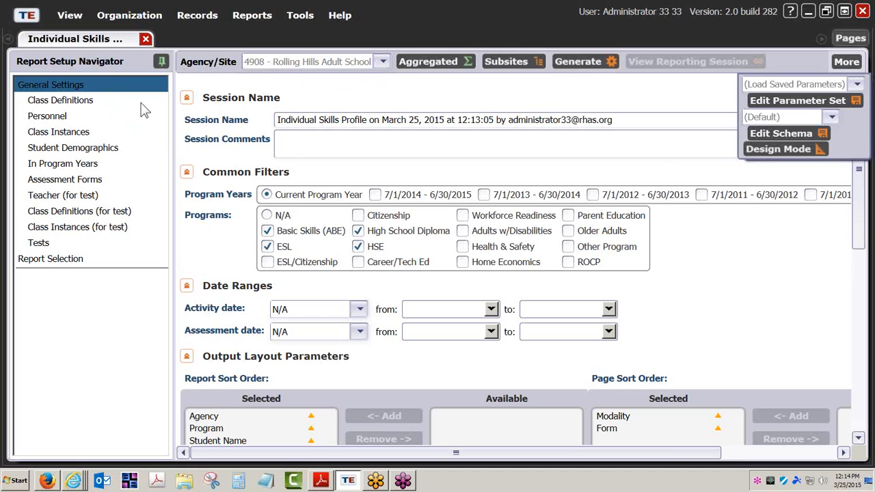
{"action": "left_click", "coordinate": [74, 88]}
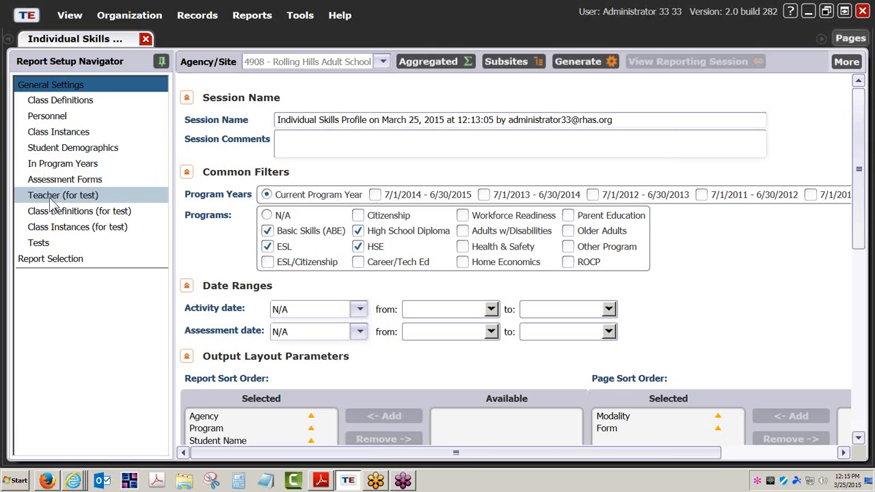
Step: Review the Student Demographics and Report Selection pages, then start an NRS Tables 1-12 session
{"action": "left_click", "coordinate": [90, 147]}
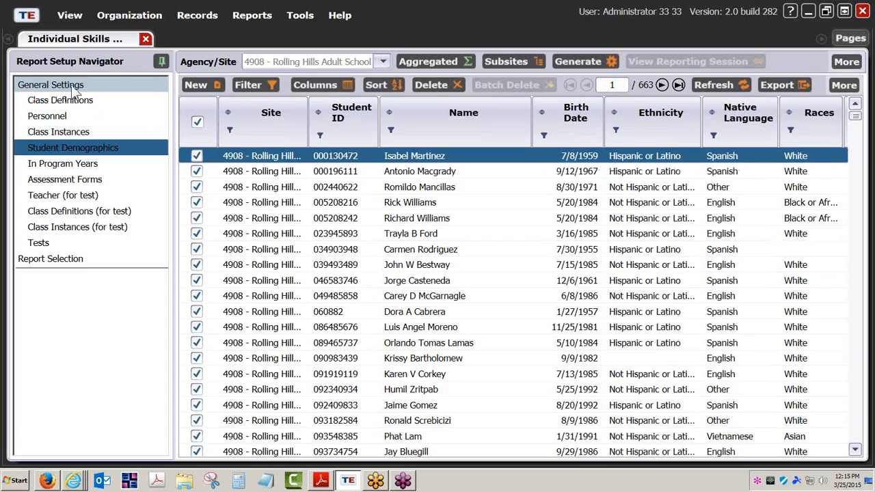
{"action": "left_click", "coordinate": [61, 268]}
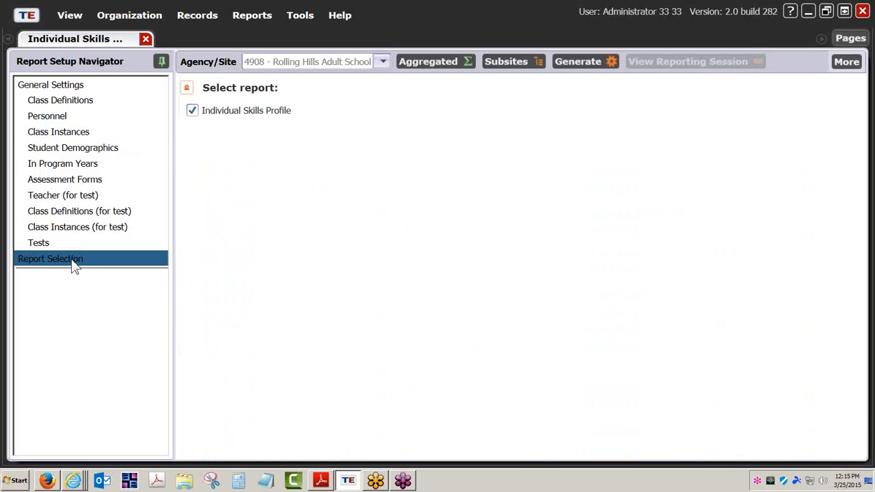
{"action": "left_click", "coordinate": [250, 16]}
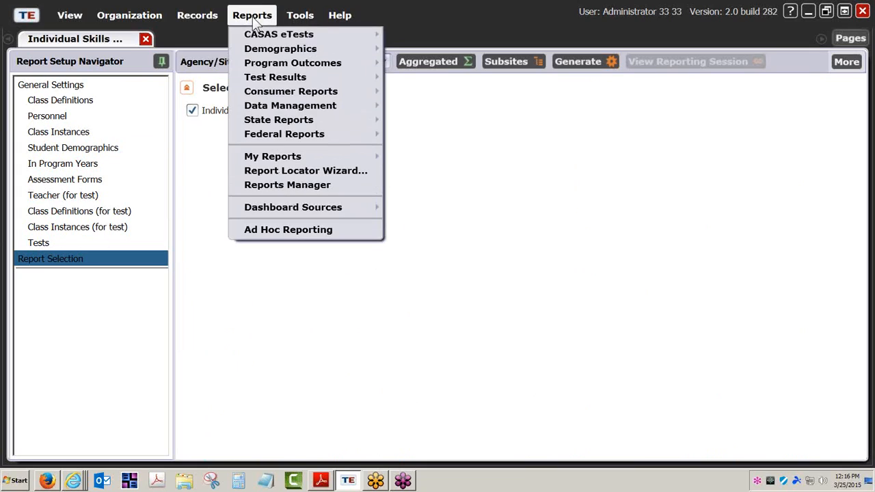
{"action": "mouse_move", "coordinate": [284, 134]}
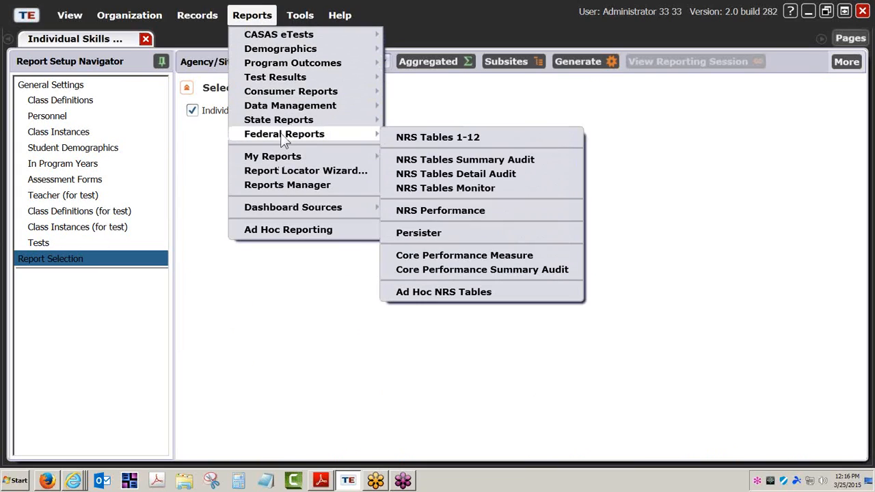
{"action": "left_click", "coordinate": [428, 137]}
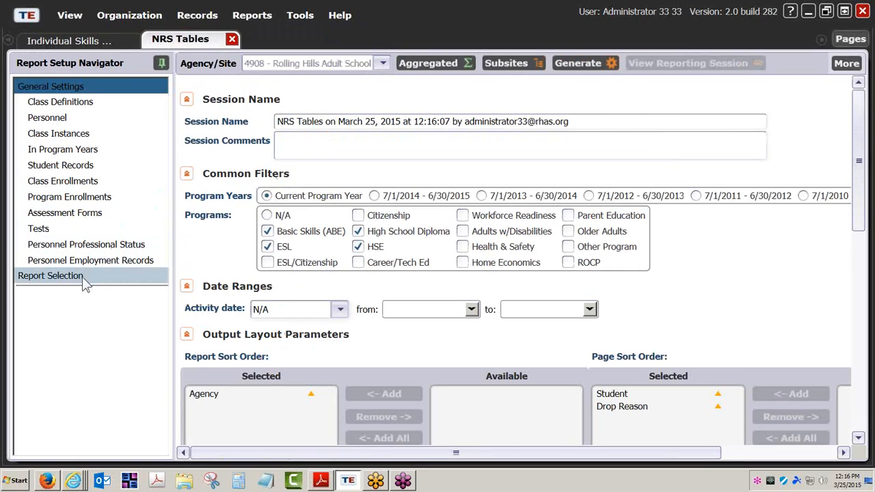
Step: Check the NRS tables to be generated, then close the NRS Tables session
{"action": "left_click", "coordinate": [82, 277]}
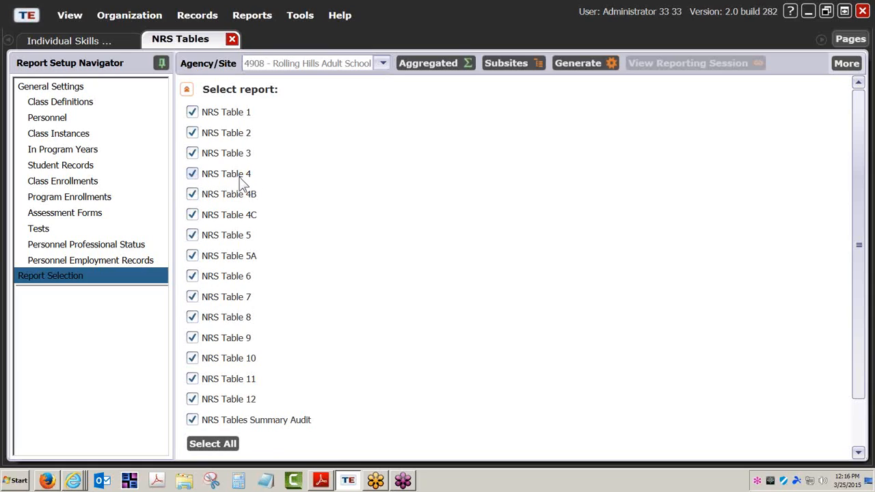
{"action": "left_click", "coordinate": [232, 40]}
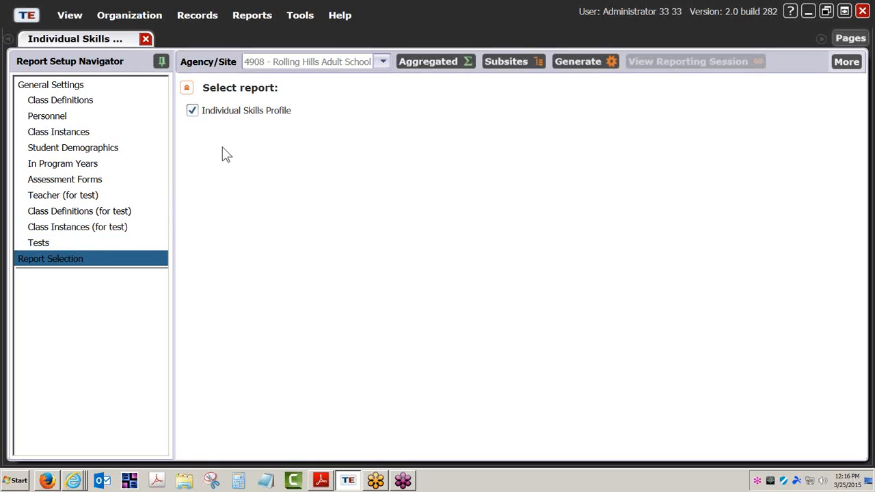
Step: On General Settings, select the session name's timestamp, undoing a first replacement attempt
{"action": "left_click", "coordinate": [93, 86]}
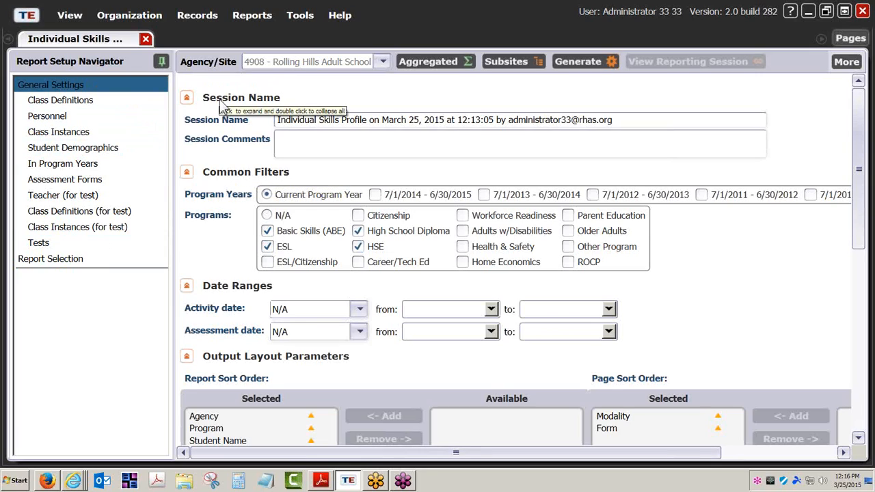
{"action": "left_click", "coordinate": [278, 120]}
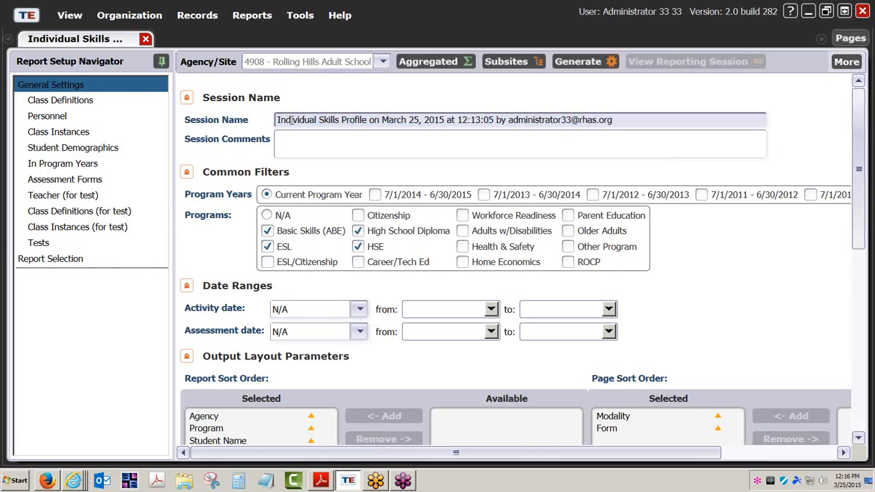
{"action": "left_click", "coordinate": [610, 120]}
{"action": "left_click_drag", "start_coordinate": [380, 121], "coordinate": [609, 131]}
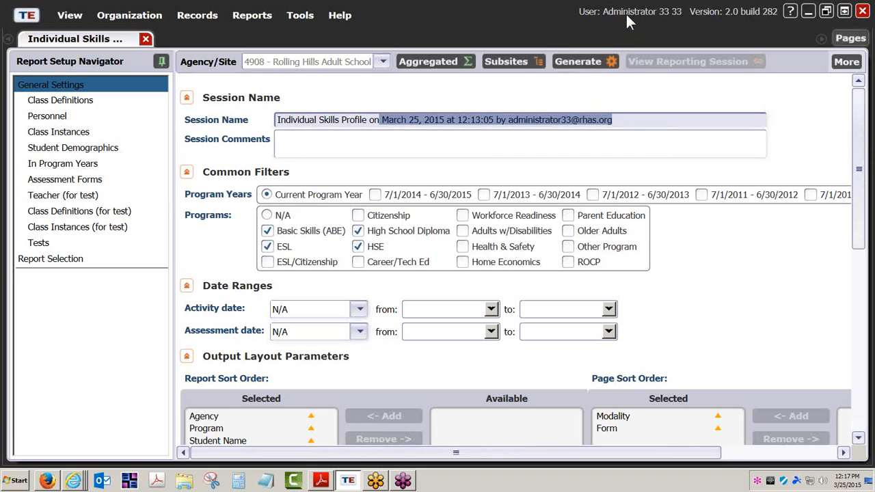
{"action": "left_click", "coordinate": [618, 120]}
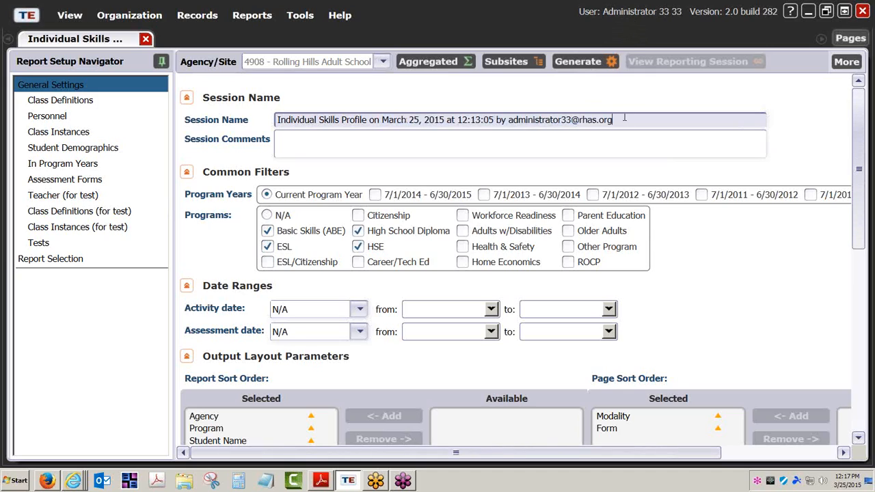
{"action": "left_click_drag", "start_coordinate": [623, 121], "coordinate": [369, 120]}
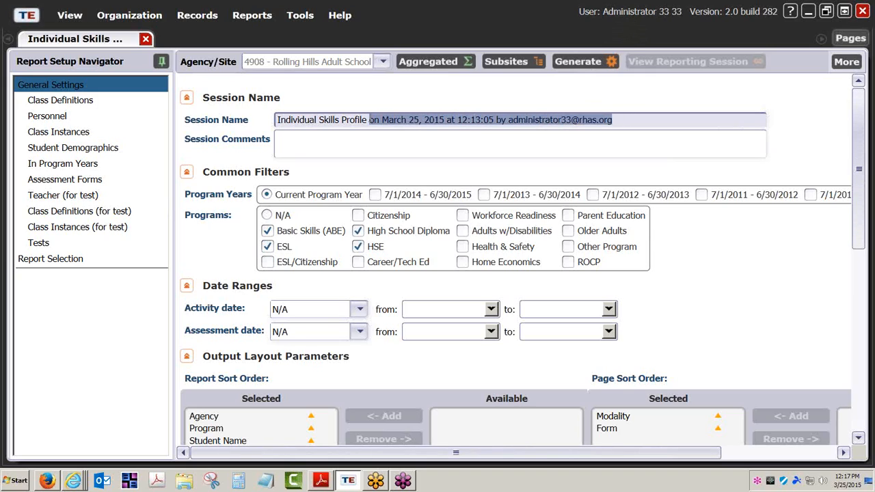
{"action": "type", "text": "-"}
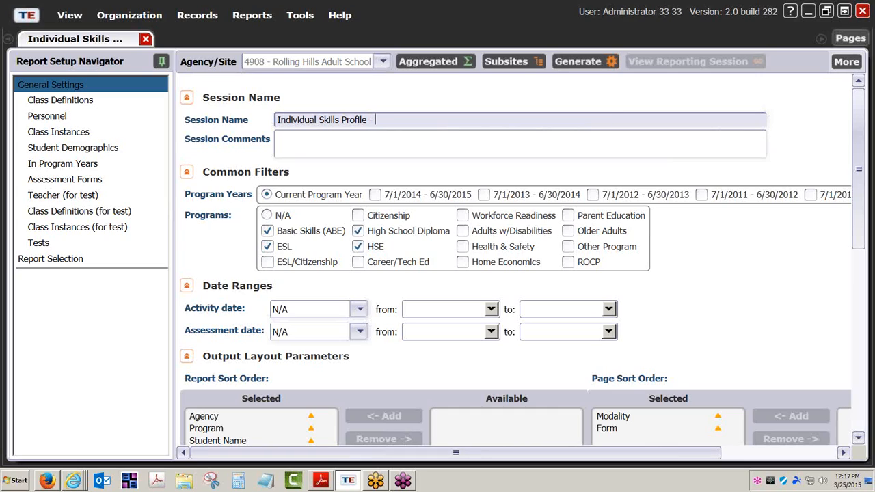
{"action": "key", "text": "ctrl+z"}
{"action": "left_click", "coordinate": [410, 146]}
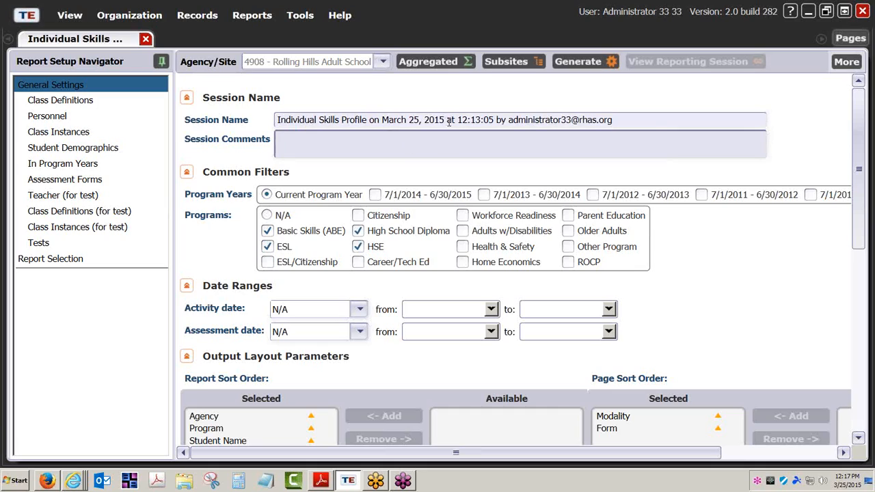
Step: Replace the session name's time and account with a dash and the presenter's name
{"action": "left_click", "coordinate": [449, 120]}
{"action": "left_click_drag", "start_coordinate": [446, 121], "coordinate": [637, 120]}
{"action": "type", "text": "- "}
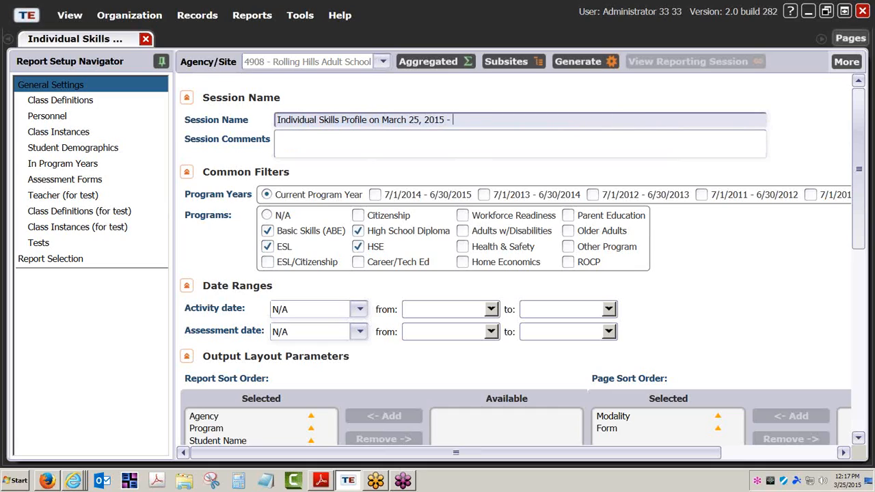
{"action": "type", "text": "Erica Kim"}
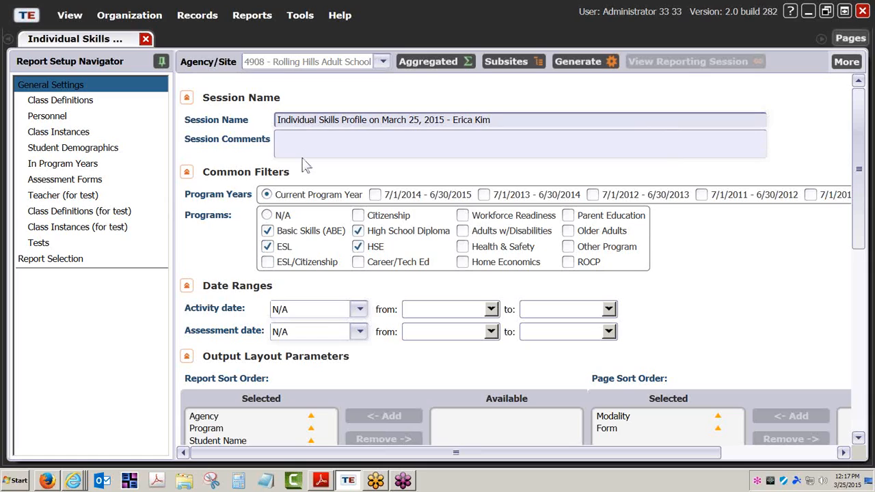
{"action": "scroll", "coordinate": [254, 213], "scroll_direction": "down", "scroll_amount": 1}
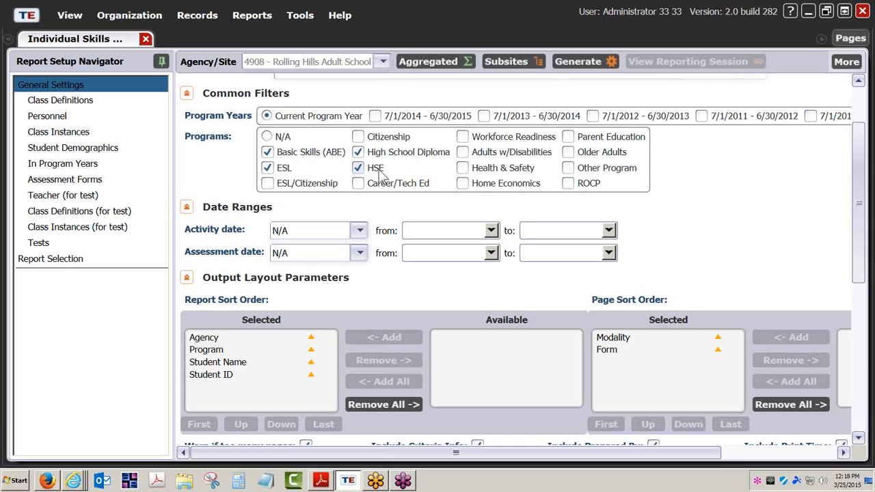
{"action": "left_click", "coordinate": [203, 16]}
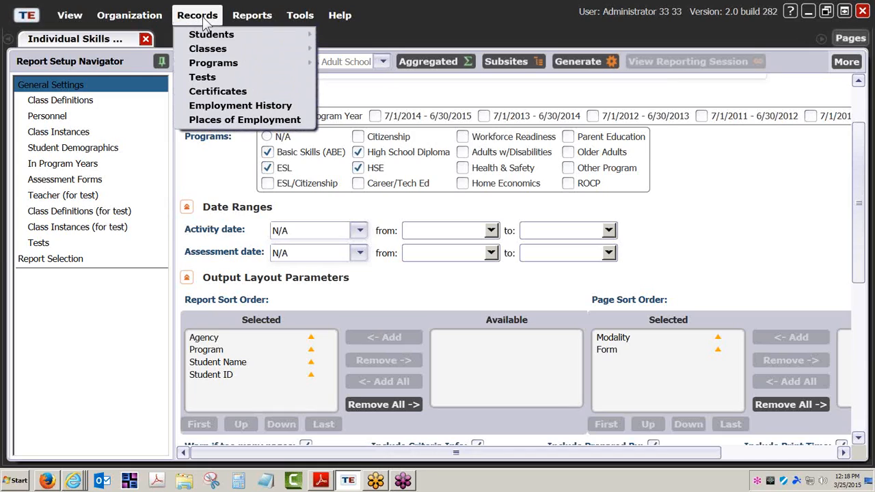
{"action": "mouse_move", "coordinate": [223, 68]}
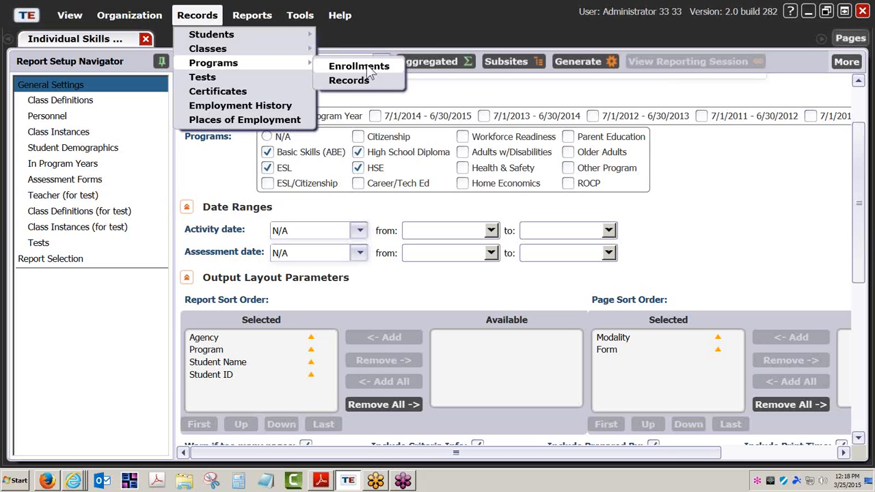
{"action": "left_click", "coordinate": [396, 27]}
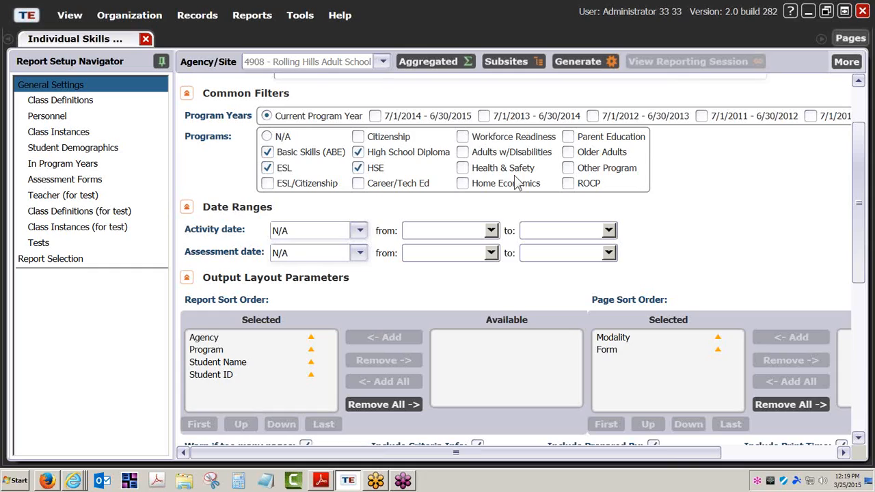
{"action": "left_click", "coordinate": [465, 139]}
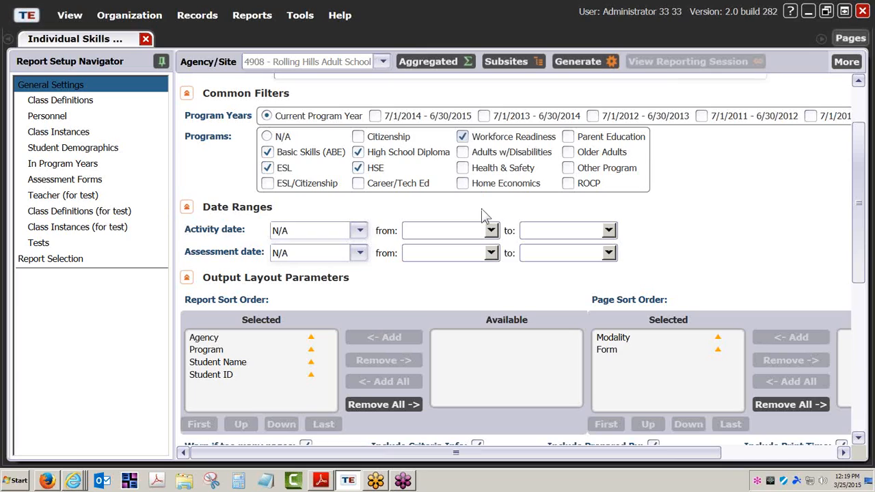
{"action": "left_click", "coordinate": [463, 140]}
{"action": "left_click_drag", "start_coordinate": [862, 218], "coordinate": [863, 271]}
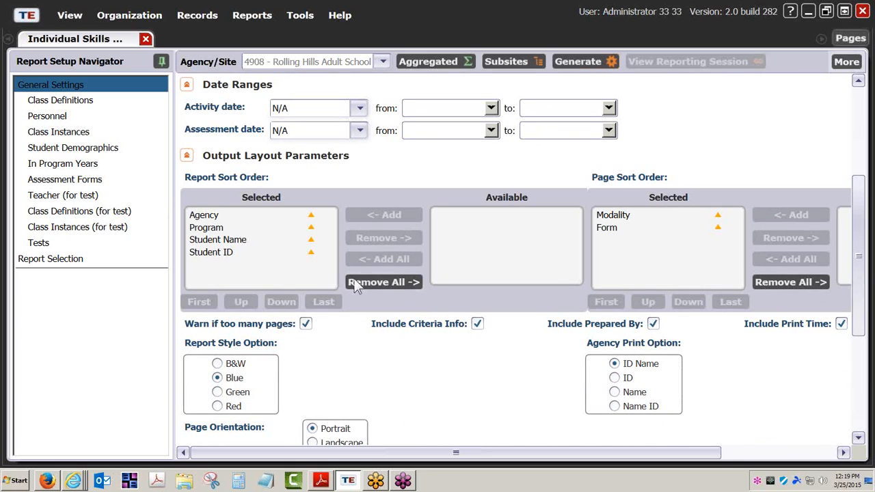
{"action": "left_click", "coordinate": [360, 109]}
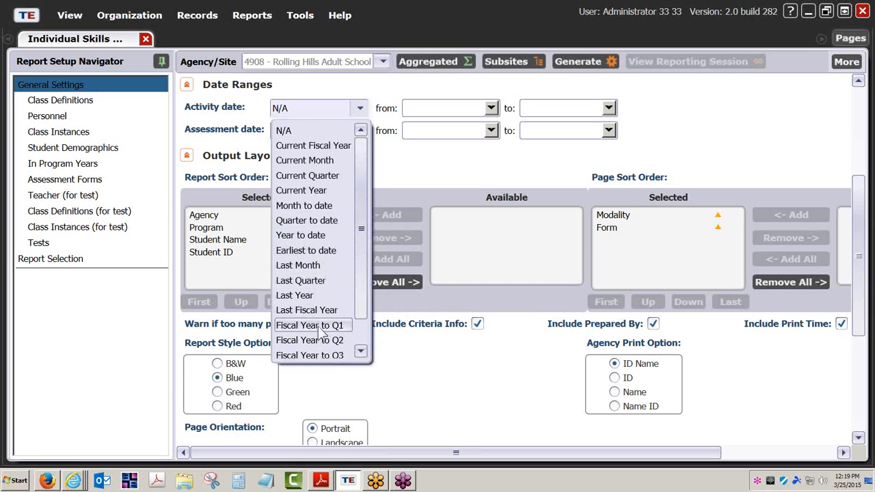
{"action": "left_click", "coordinate": [315, 237]}
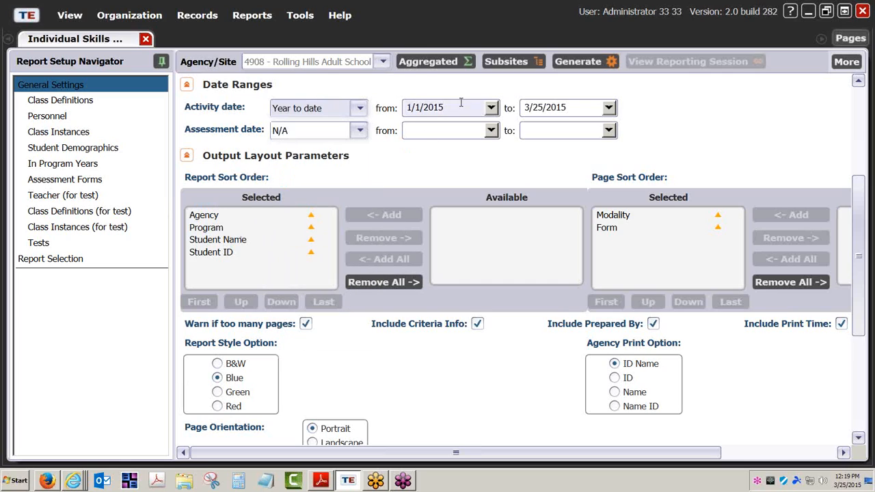
{"action": "left_click", "coordinate": [360, 109]}
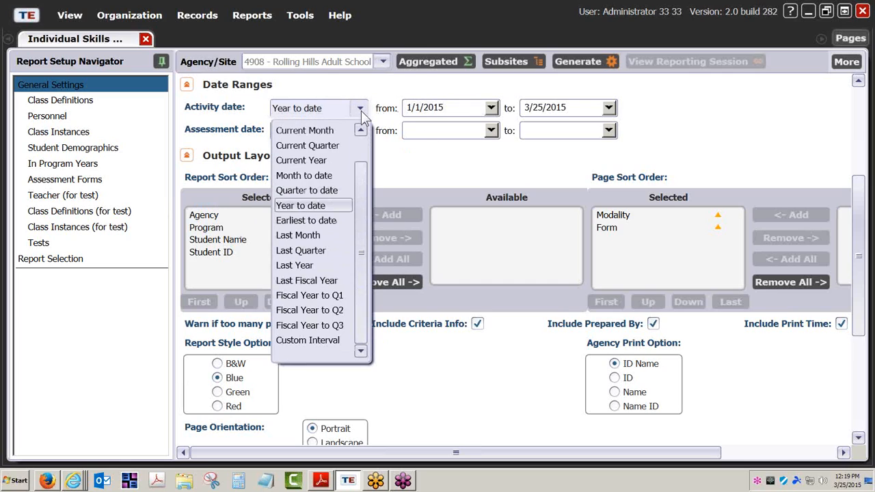
{"action": "left_click", "coordinate": [316, 280]}
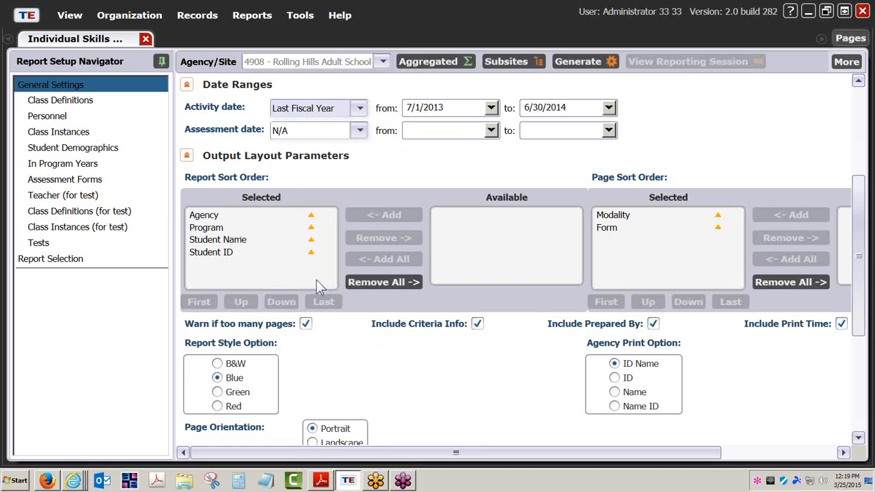
{"action": "left_click", "coordinate": [362, 110]}
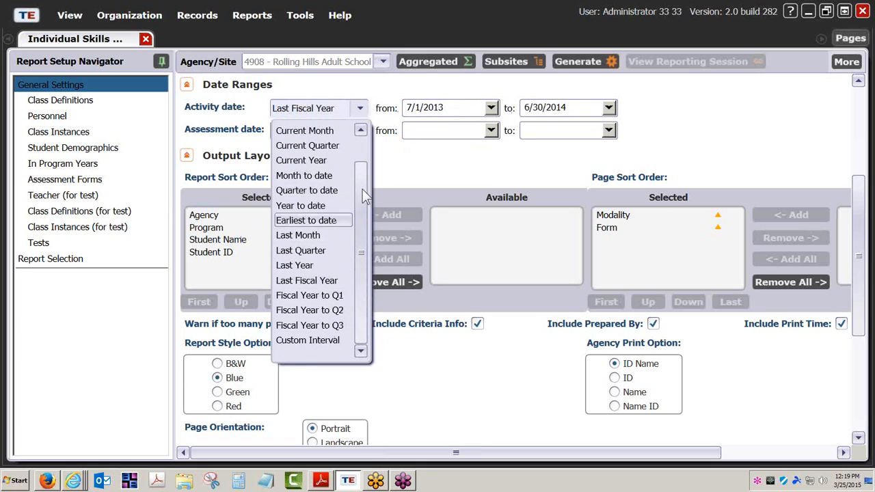
{"action": "left_click", "coordinate": [364, 129]}
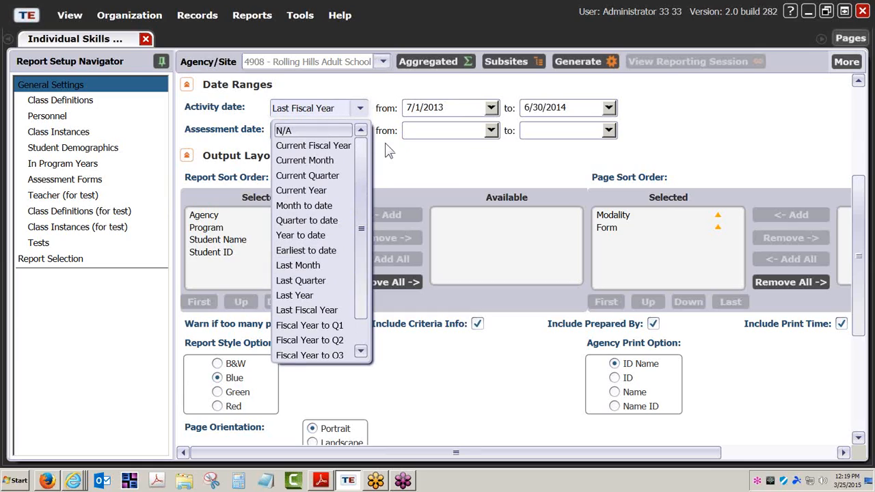
{"action": "left_click", "coordinate": [338, 131]}
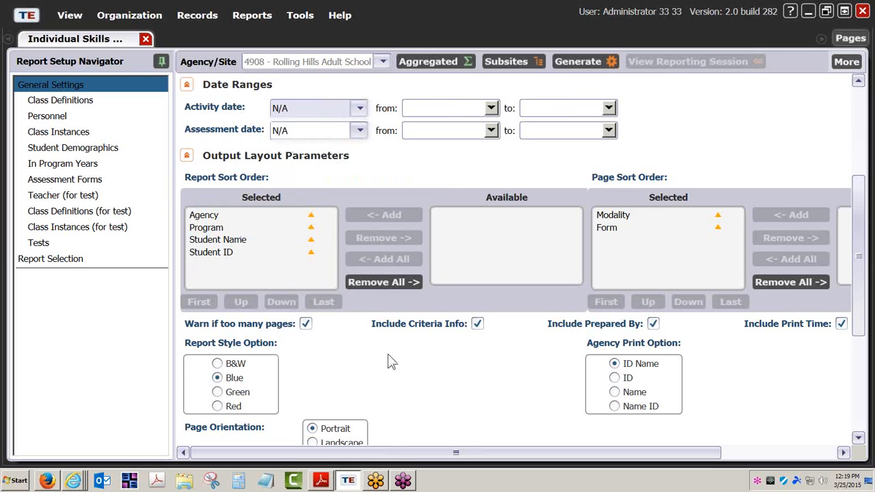
{"action": "scroll", "coordinate": [390, 361], "scroll_direction": "down", "scroll_amount": 3}
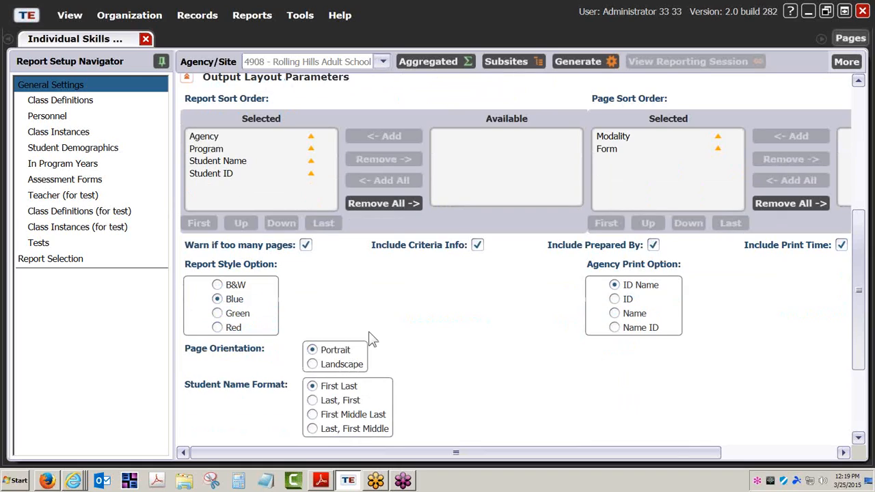
{"action": "scroll", "coordinate": [367, 316], "scroll_direction": "up", "scroll_amount": 2}
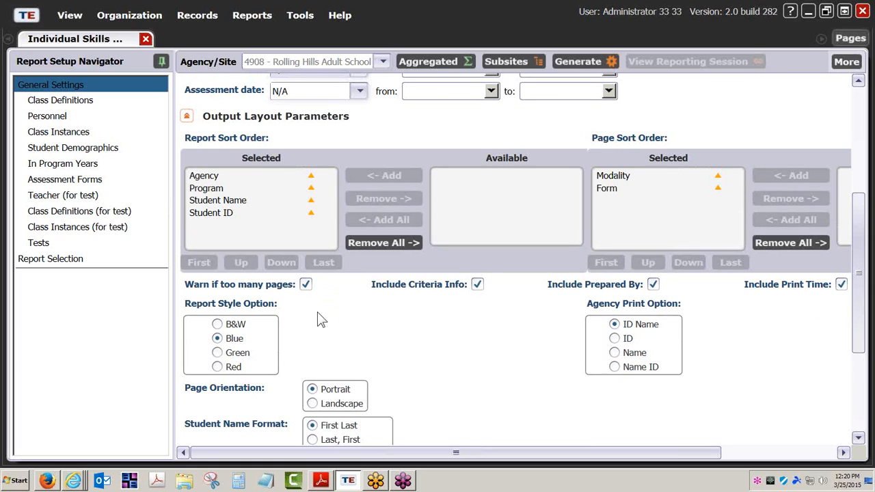
{"action": "scroll", "coordinate": [390, 343], "scroll_direction": "down", "scroll_amount": 1}
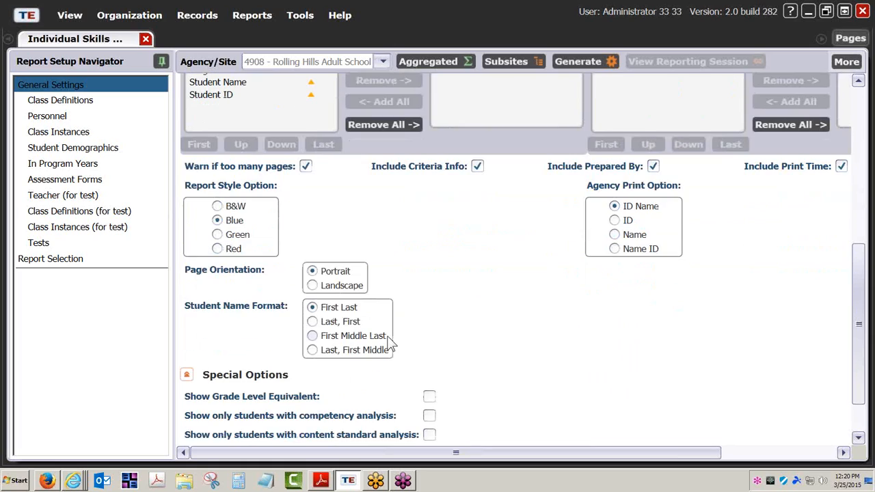
{"action": "scroll", "coordinate": [390, 344], "scroll_direction": "down", "scroll_amount": 2}
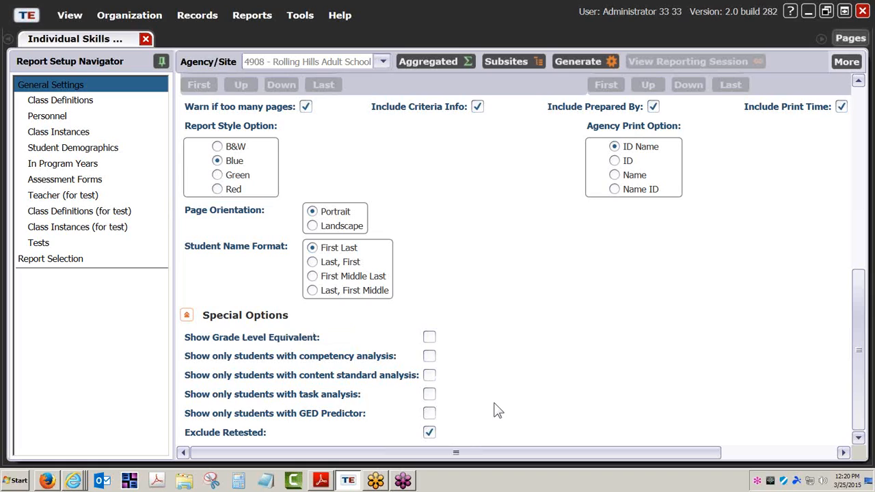
{"action": "scroll", "coordinate": [497, 410], "scroll_direction": "up", "scroll_amount": 3}
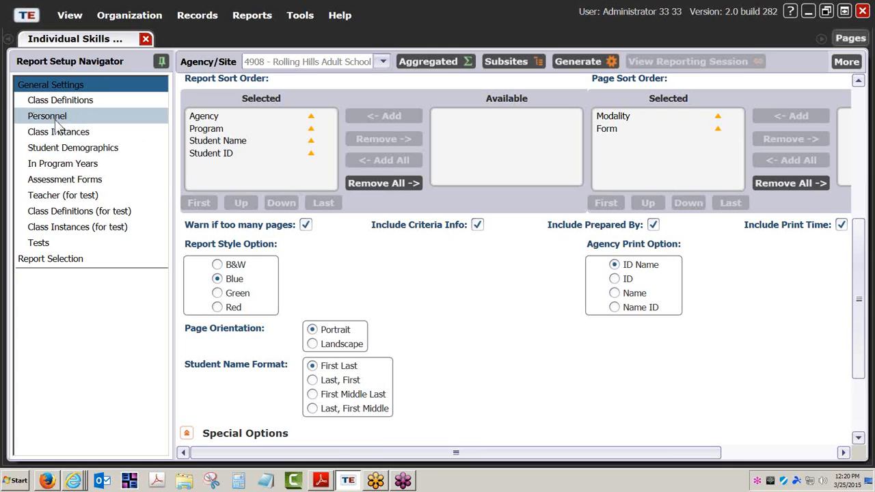
Step: Filter Student Demographics by Name 'starts with' the student's first name
{"action": "left_click", "coordinate": [76, 151]}
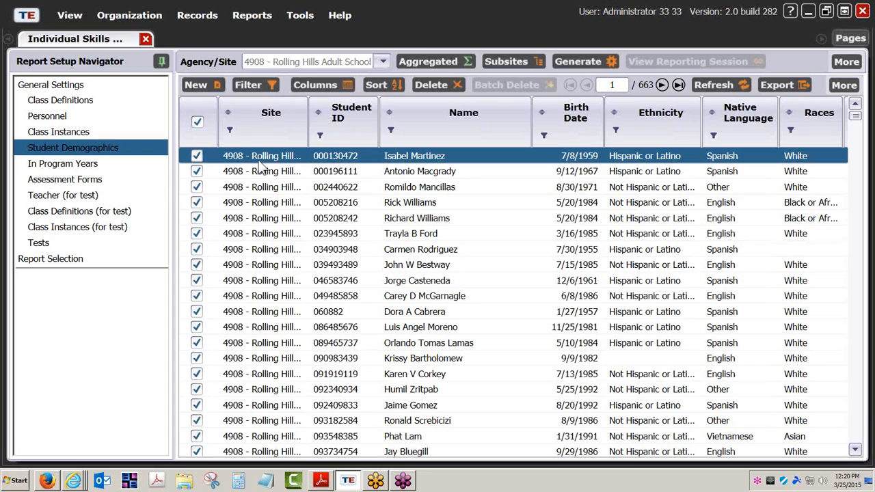
{"action": "left_click", "coordinate": [391, 130]}
{"action": "left_click", "coordinate": [468, 130]}
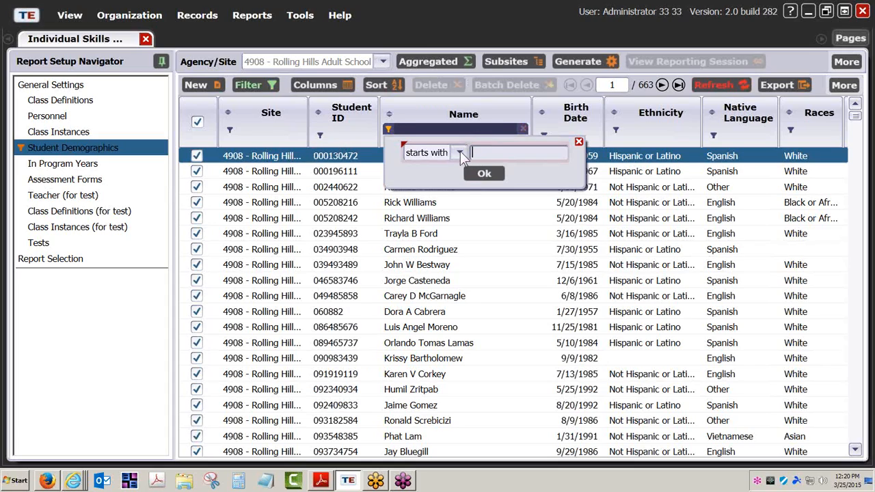
{"action": "left_click", "coordinate": [459, 152]}
{"action": "left_click", "coordinate": [429, 189]}
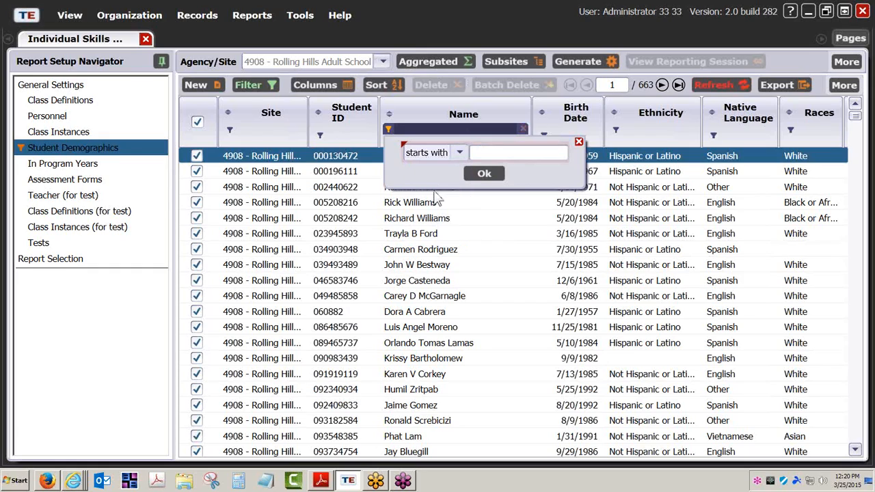
{"action": "left_click", "coordinate": [491, 153]}
{"action": "type", "text": "erica"}
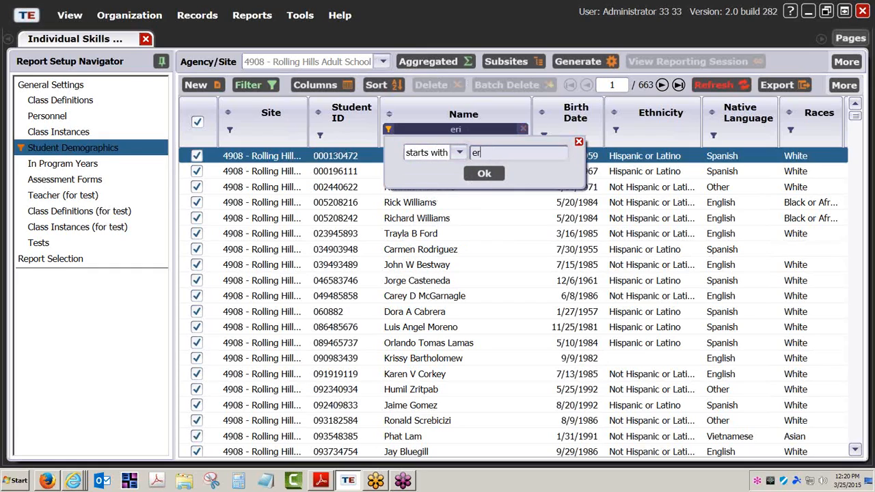
{"action": "key", "text": "Return"}
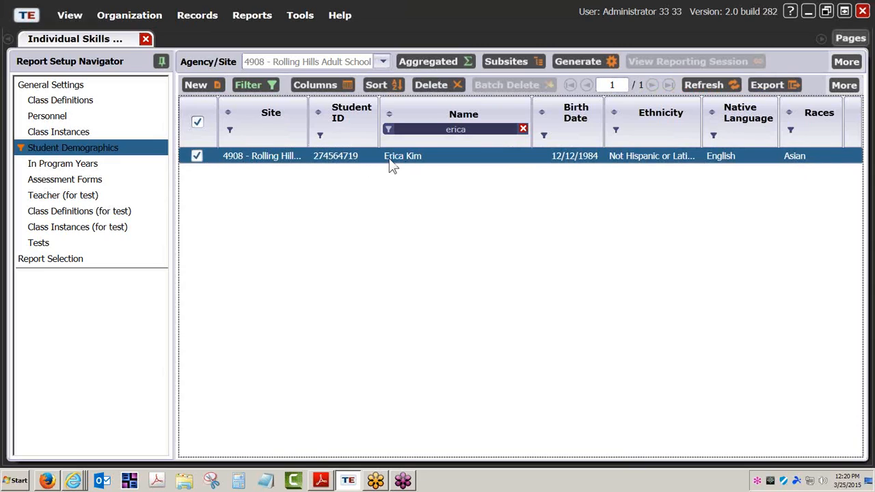
Step: Return to General Settings and inspect the Agency/Site list, leaving the site unchanged
{"action": "left_click", "coordinate": [76, 87]}
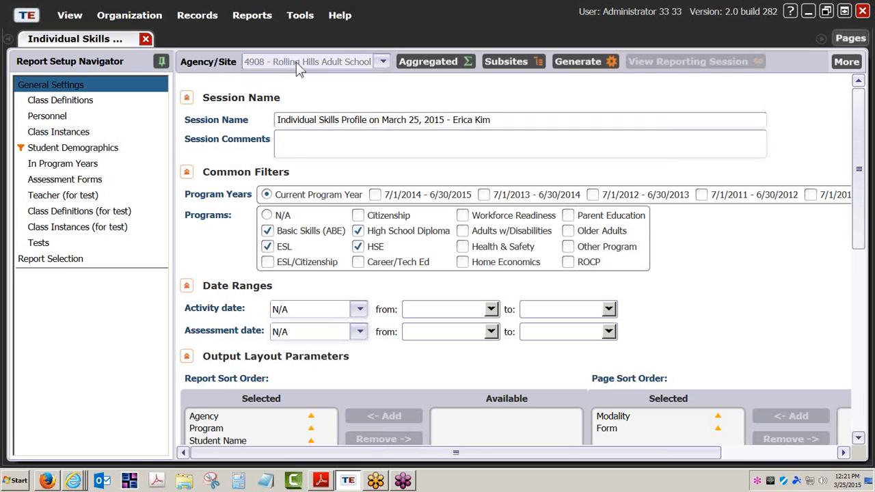
{"action": "left_click", "coordinate": [382, 62]}
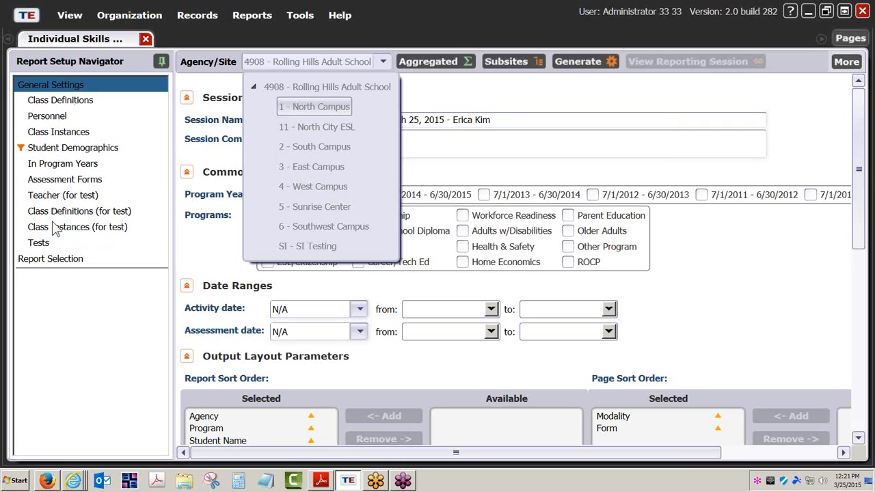
{"action": "left_click", "coordinate": [481, 108]}
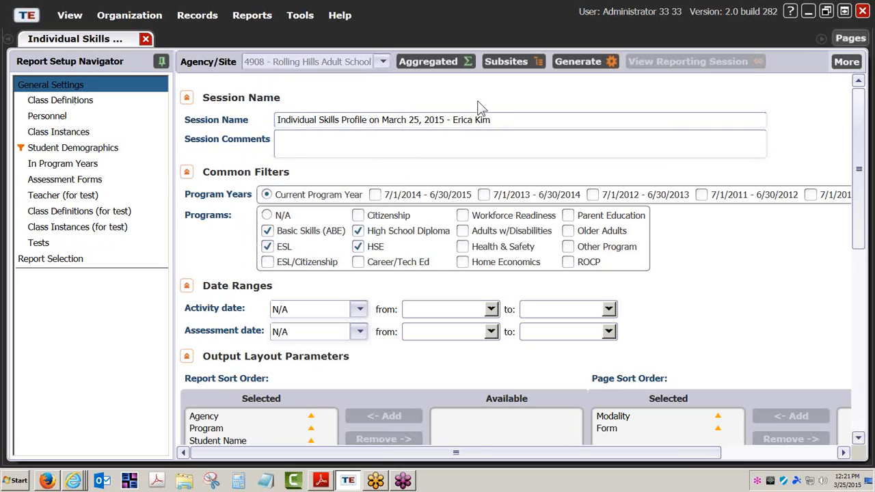
{"action": "left_click", "coordinate": [384, 60]}
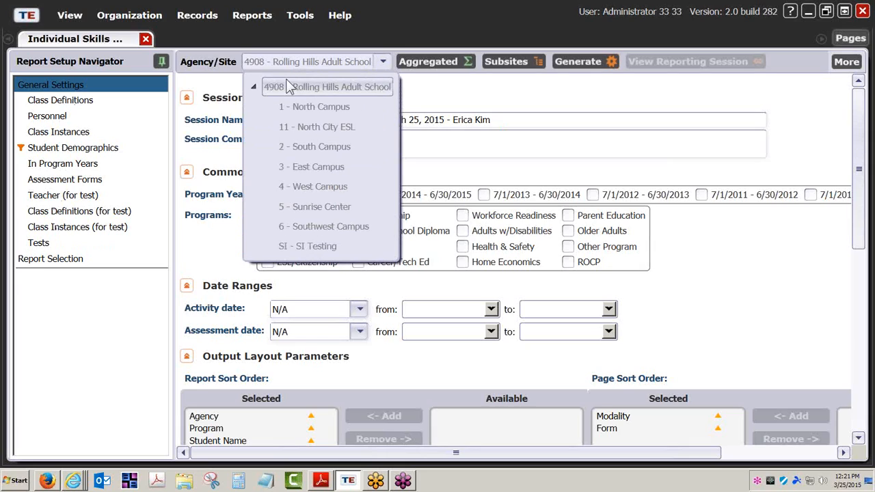
{"action": "left_click", "coordinate": [463, 102]}
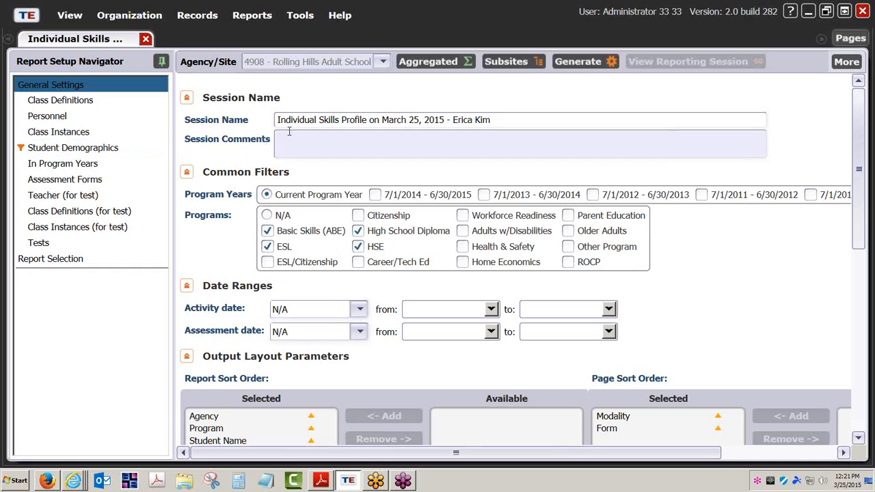
{"action": "left_click", "coordinate": [382, 62]}
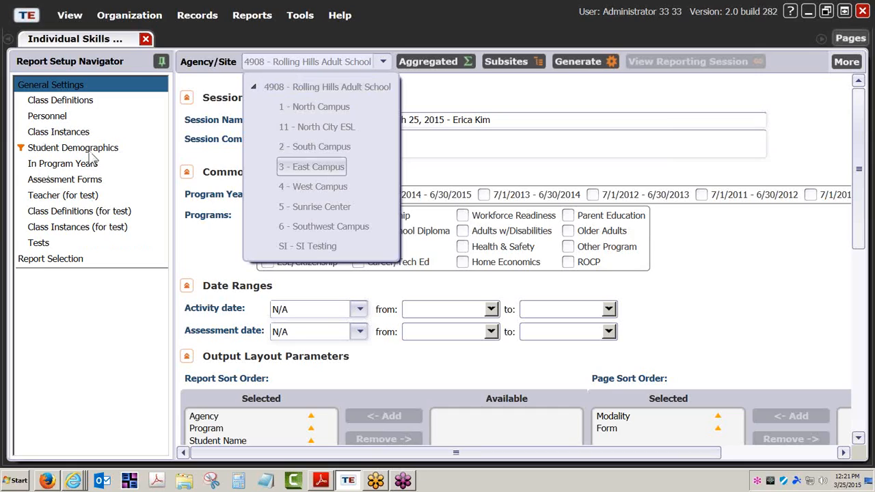
{"action": "left_click", "coordinate": [479, 97]}
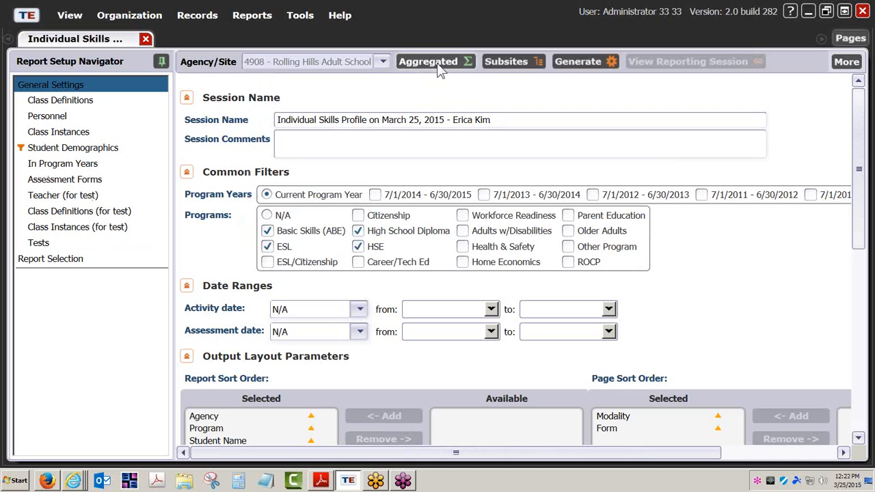
{"action": "left_click", "coordinate": [383, 62]}
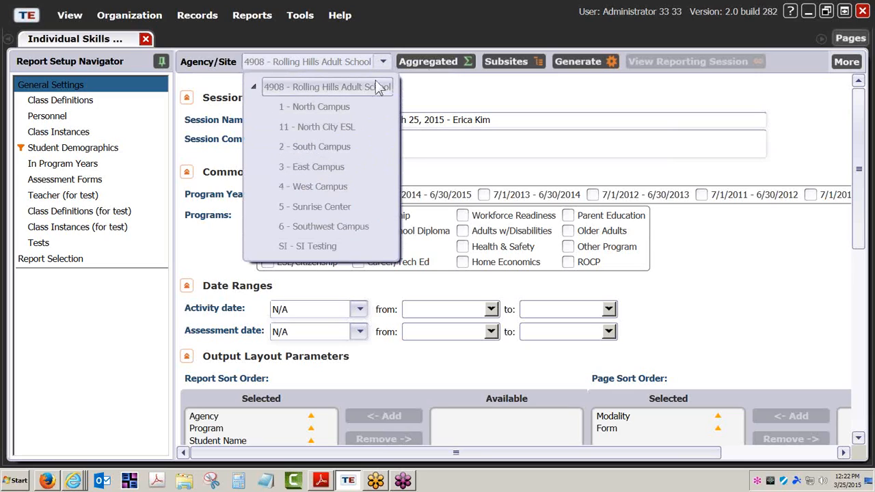
{"action": "left_click", "coordinate": [469, 99]}
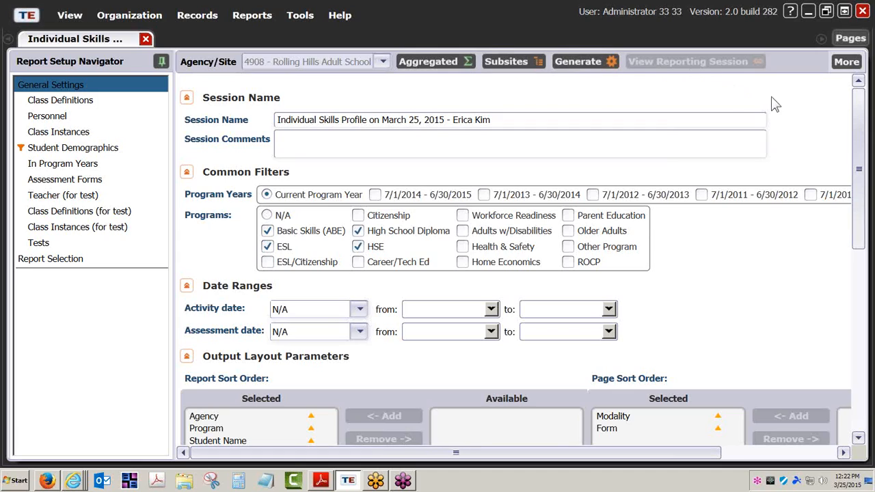
{"action": "left_click", "coordinate": [845, 66]}
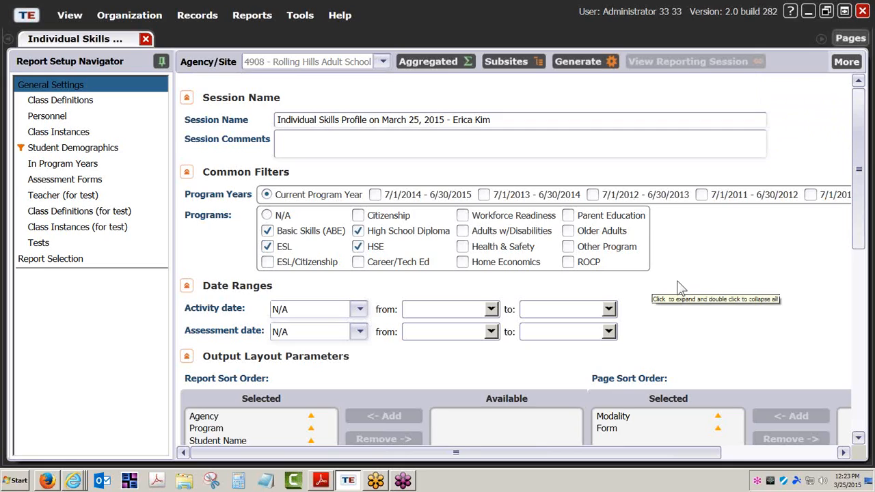
{"action": "left_click", "coordinate": [846, 61]}
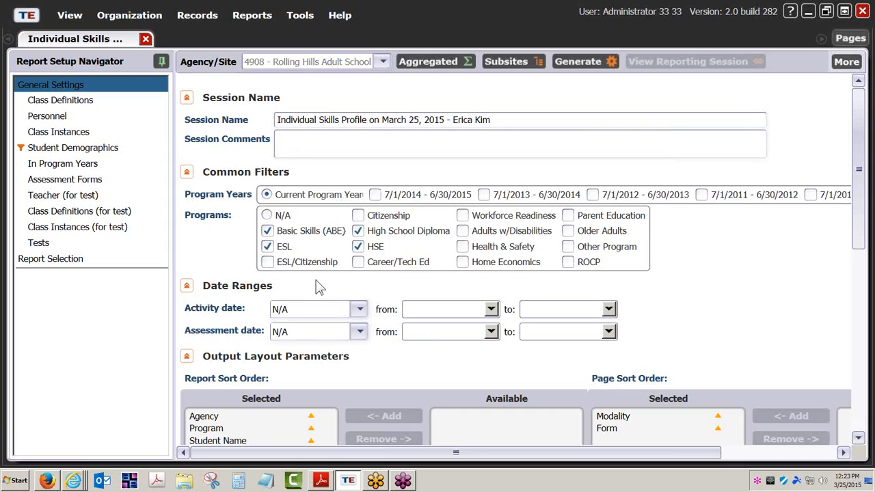
{"action": "scroll", "coordinate": [314, 290], "scroll_direction": "down", "scroll_amount": 1}
{"action": "scroll", "coordinate": [317, 294], "scroll_direction": "down", "scroll_amount": 1}
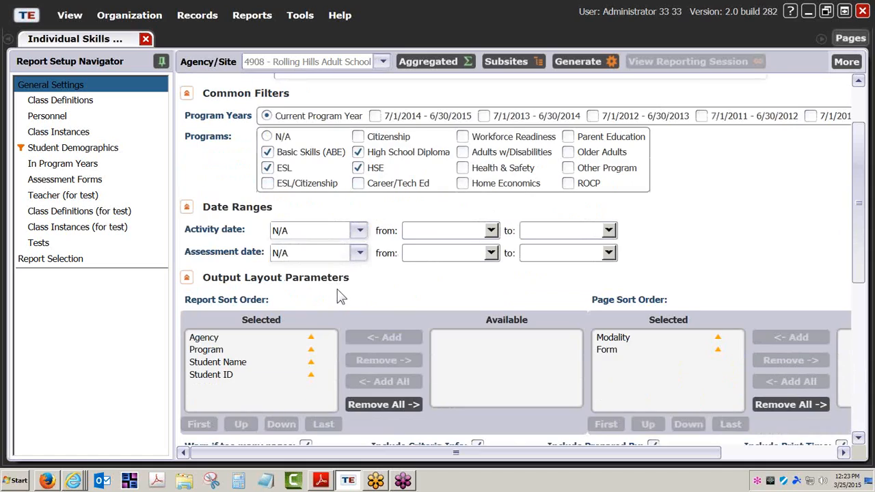
{"action": "scroll", "coordinate": [340, 295], "scroll_direction": "down", "scroll_amount": 1}
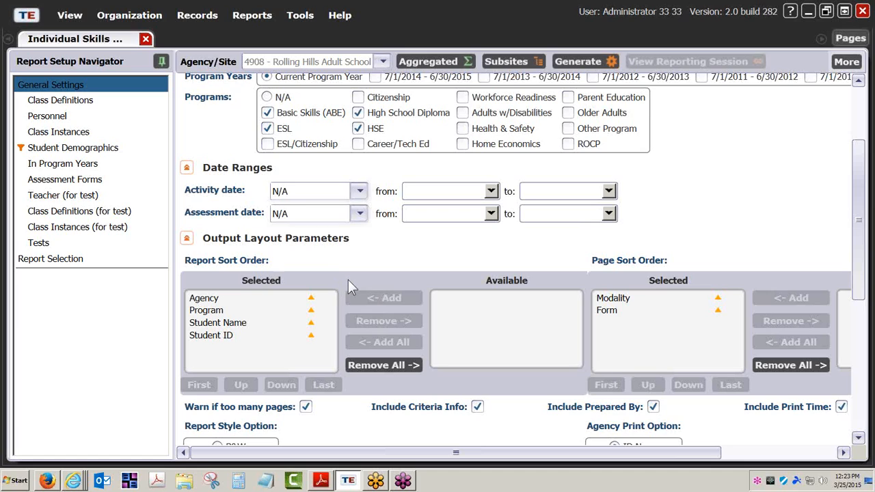
{"action": "scroll", "coordinate": [348, 280], "scroll_direction": "down", "scroll_amount": 3}
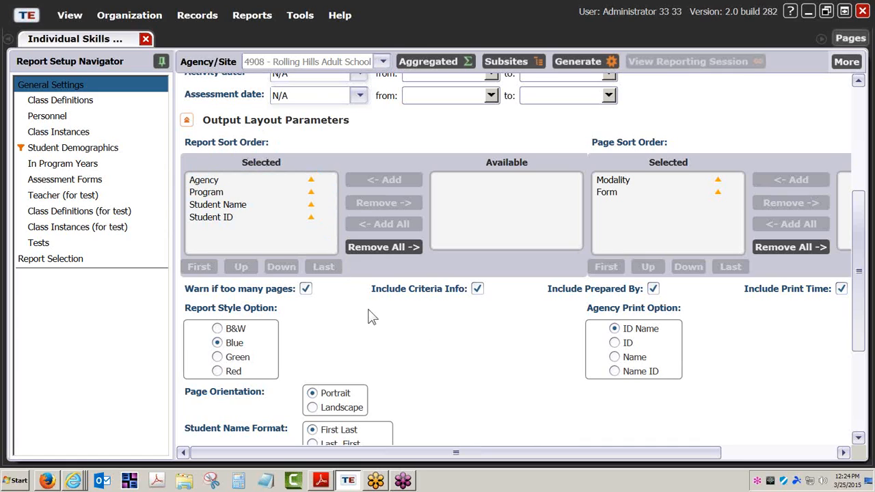
Step: Turn on Show Grade Level Equivalent under Special Options
{"action": "scroll", "coordinate": [375, 329], "scroll_direction": "down", "scroll_amount": 1}
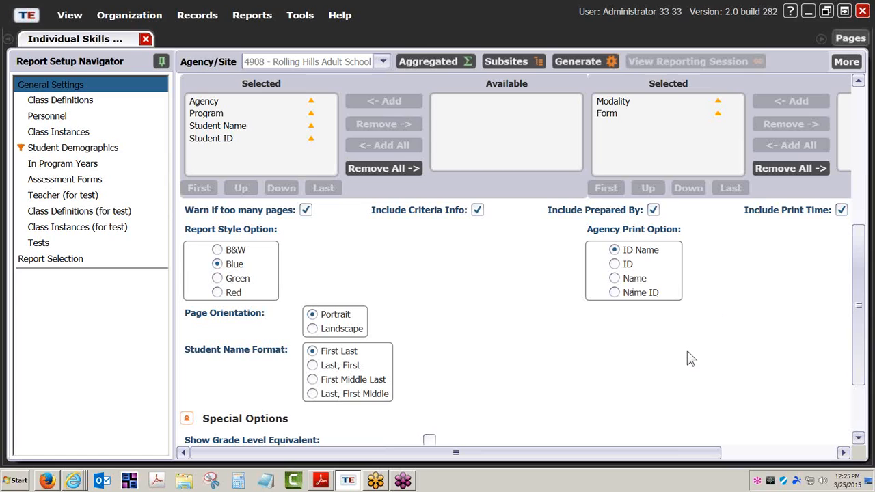
{"action": "scroll", "coordinate": [689, 360], "scroll_direction": "down", "scroll_amount": 3}
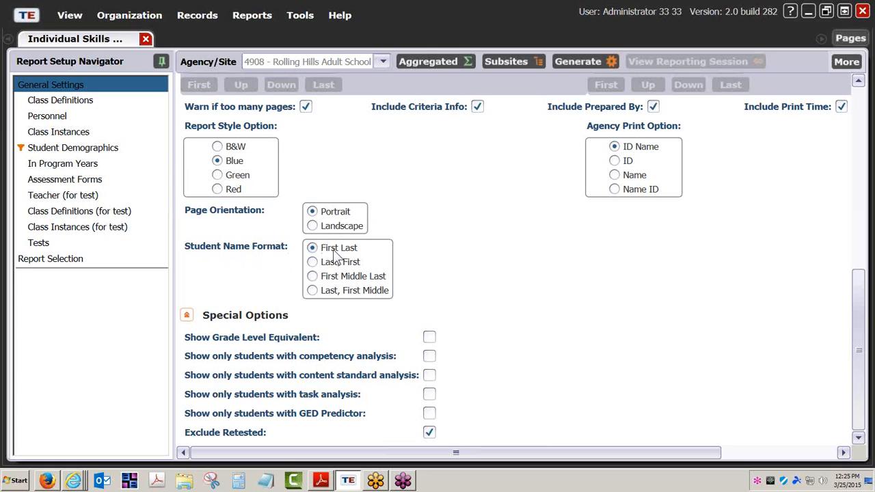
{"action": "left_click", "coordinate": [428, 337]}
Step: Rename the report settings schema to 'Grade Equiv.'
{"action": "left_click_drag", "start_coordinate": [859, 382], "coordinate": [856, 171]}
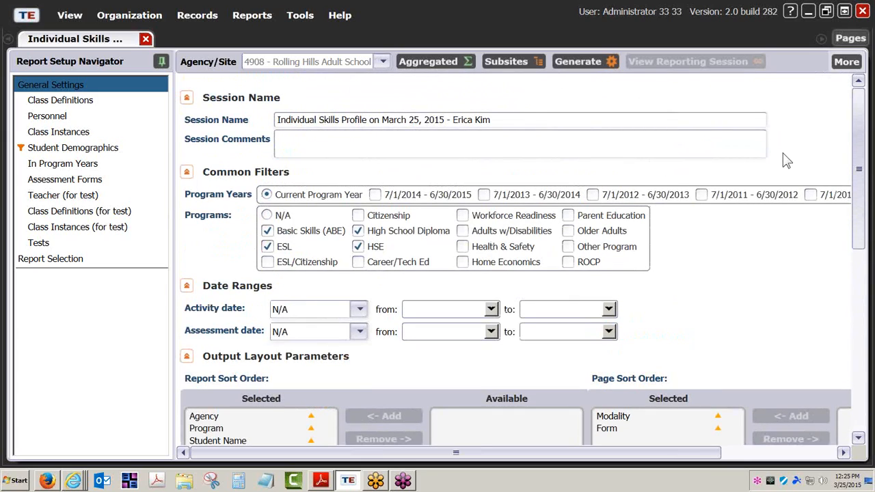
{"action": "left_click", "coordinate": [846, 63]}
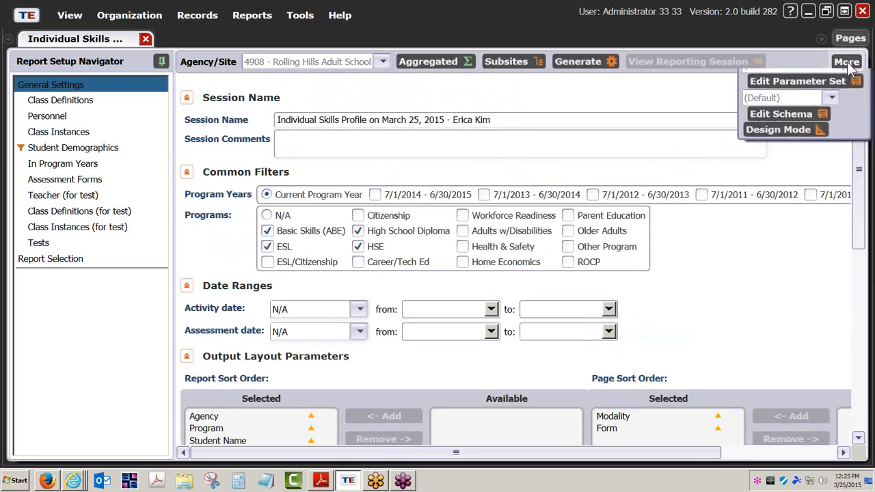
{"action": "left_click", "coordinate": [779, 134]}
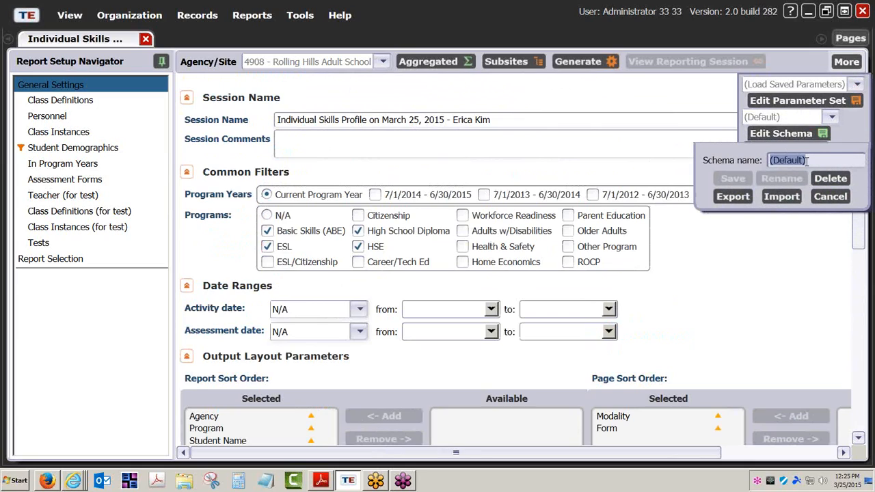
{"action": "type", "text": "Grad"}
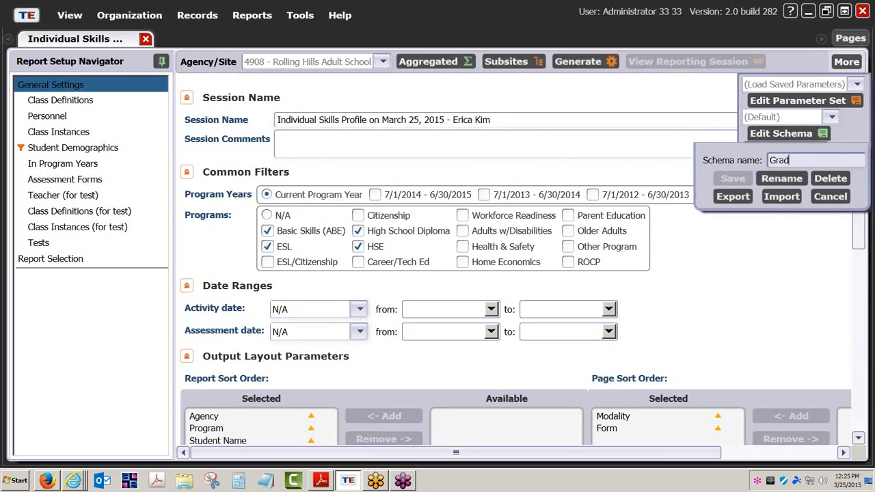
{"action": "type", "text": "e Equiva"}
{"action": "key", "text": "BackSpace"}
{"action": "type", "text": "."}
{"action": "left_click", "coordinate": [776, 180]}
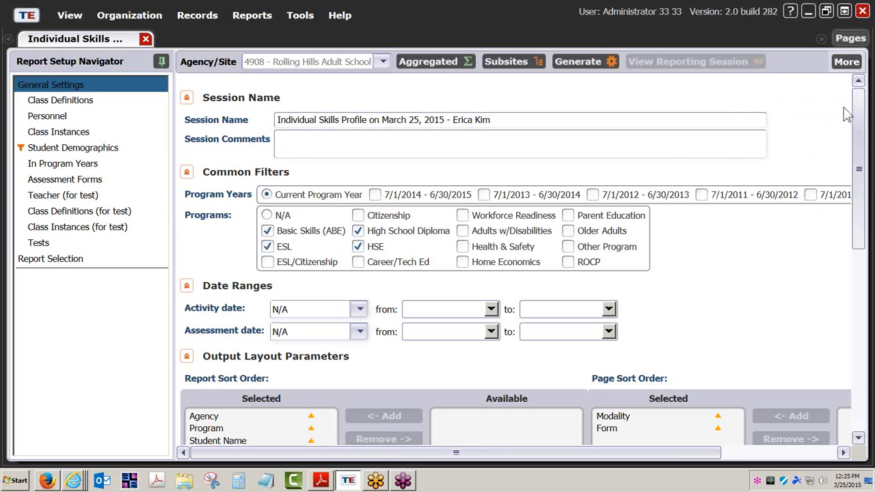
Step: Select Grade Equiv. as the schema used for the report
{"action": "mouse_move", "coordinate": [847, 67]}
{"action": "left_click", "coordinate": [828, 119]}
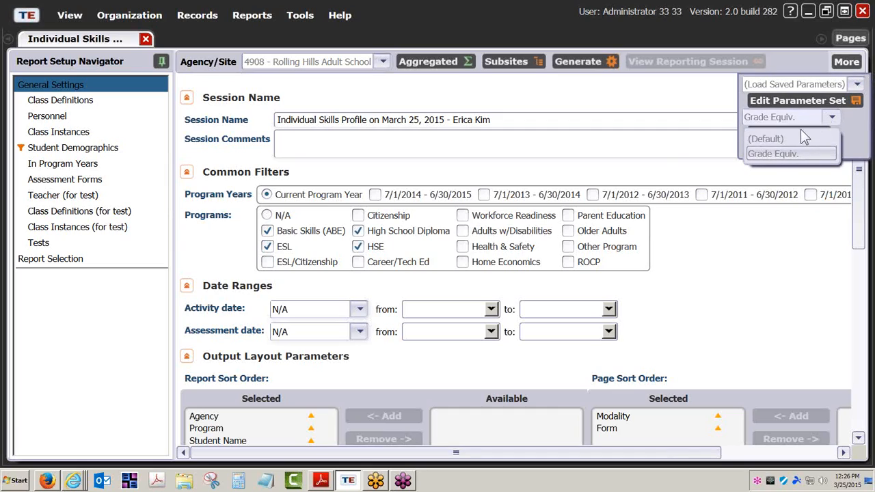
{"action": "left_click", "coordinate": [777, 155]}
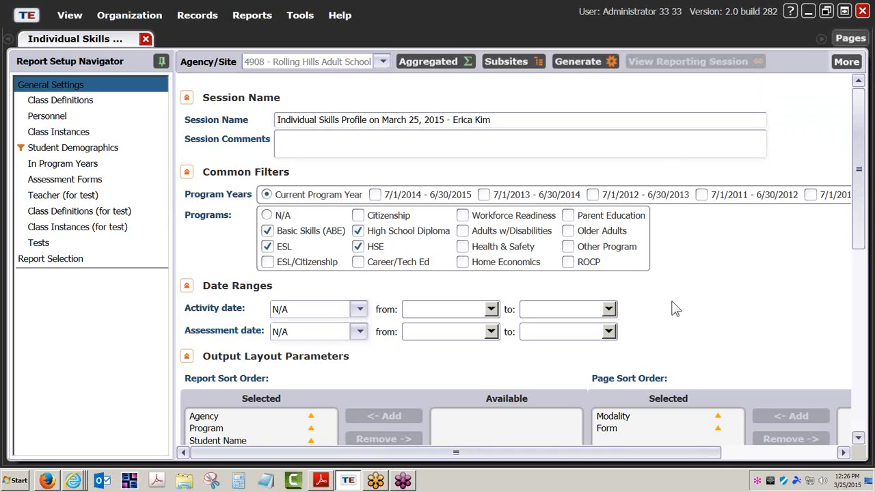
Step: Generate the Individual Skills Profile report, then review the Tests included in its setup
{"action": "scroll", "coordinate": [656, 307], "scroll_direction": "down", "scroll_amount": 3}
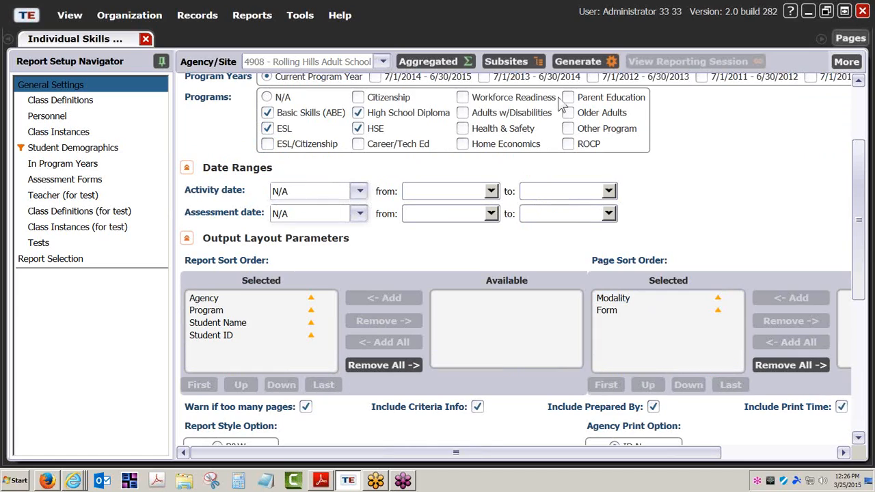
{"action": "left_click", "coordinate": [578, 61]}
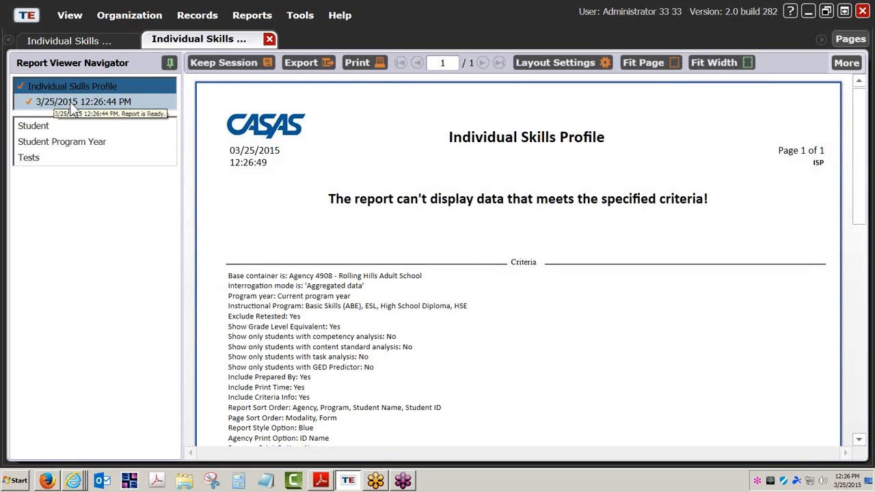
{"action": "left_click", "coordinate": [111, 41]}
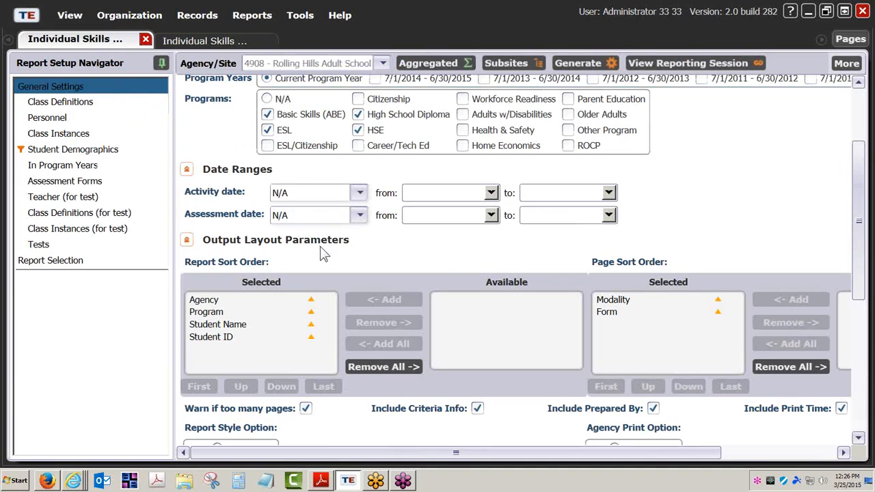
{"action": "scroll", "coordinate": [320, 246], "scroll_direction": "up", "scroll_amount": 2}
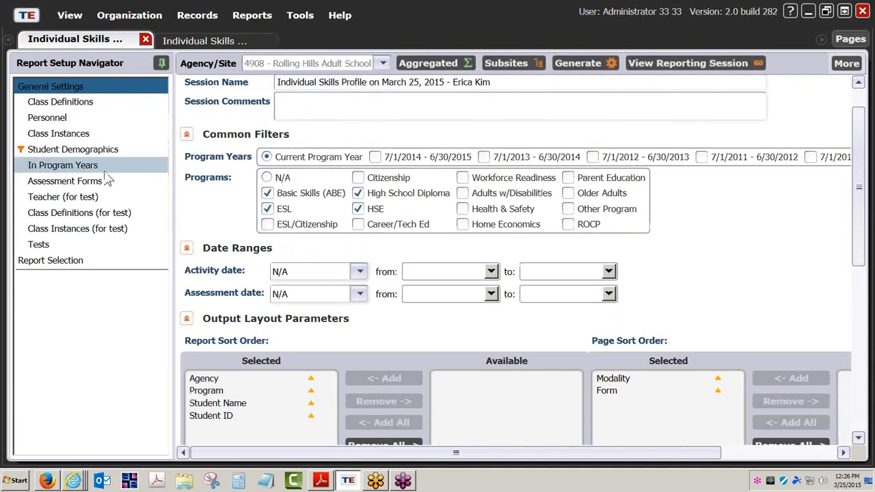
{"action": "left_click", "coordinate": [81, 244]}
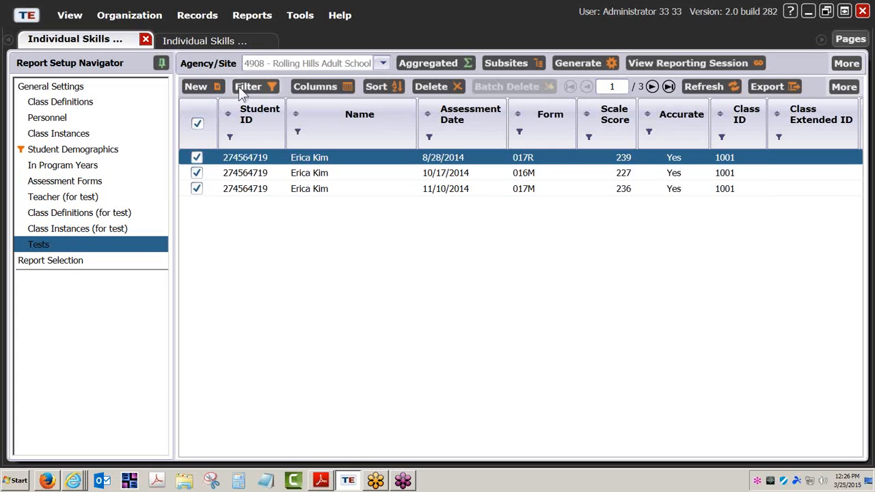
Step: Recheck the no-data report against the general settings, then head to the student records
{"action": "left_click", "coordinate": [208, 39]}
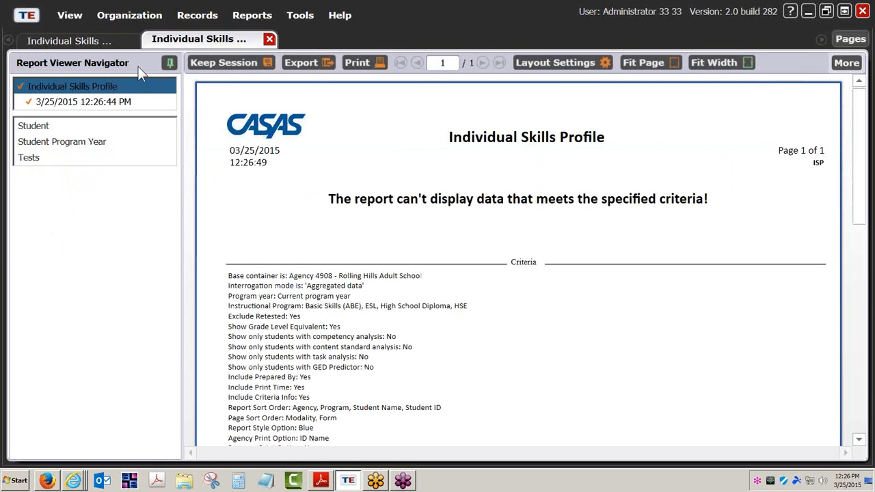
{"action": "left_click", "coordinate": [102, 40]}
{"action": "left_click", "coordinate": [79, 84]}
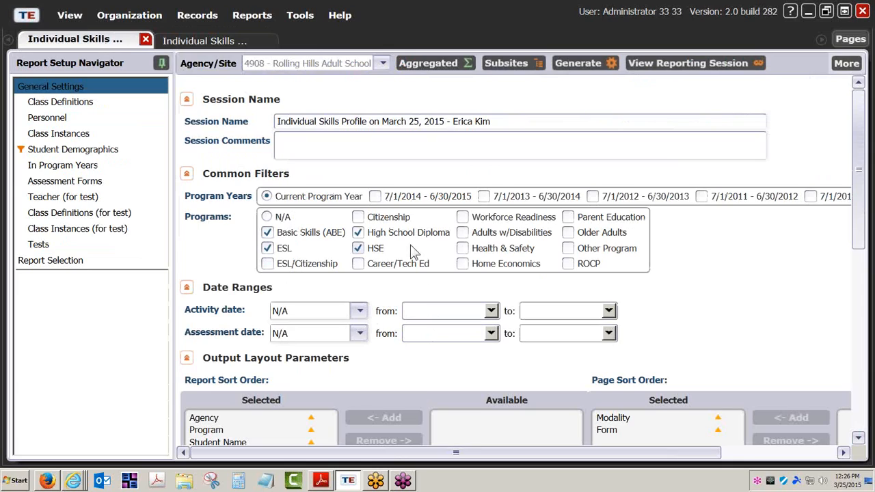
{"action": "left_click", "coordinate": [196, 15]}
{"action": "mouse_move", "coordinate": [201, 42]}
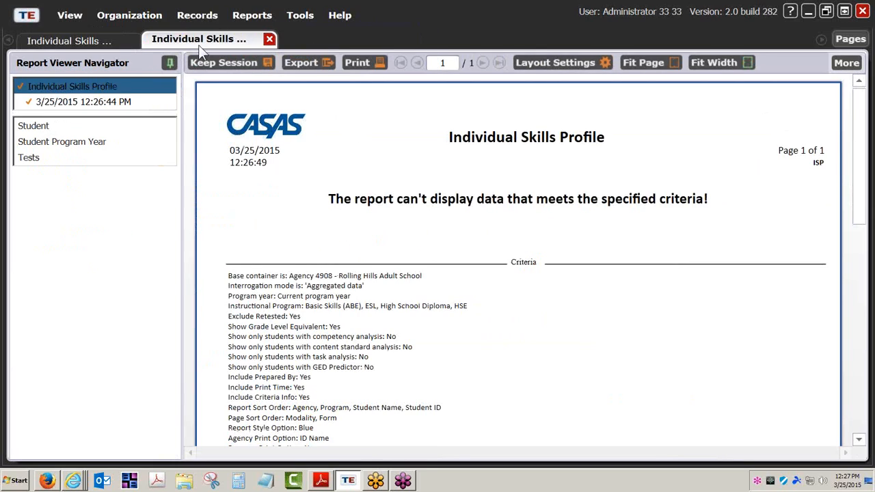
{"action": "left_click", "coordinate": [200, 15]}
Step: Filter the Students demographics list by the student's first name and open the matching record
{"action": "mouse_move", "coordinate": [216, 35]}
{"action": "left_click", "coordinate": [343, 37]}
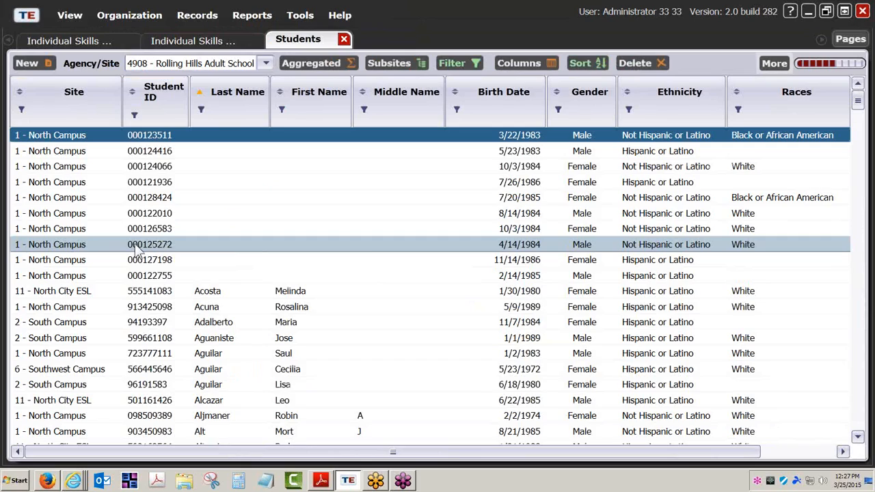
{"action": "left_click", "coordinate": [280, 109]}
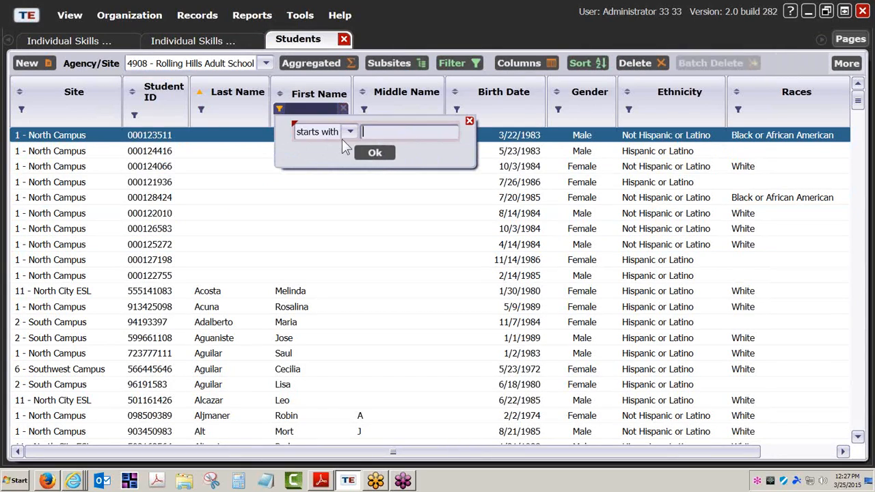
{"action": "type", "text": "erica"}
{"action": "key", "text": "Return"}
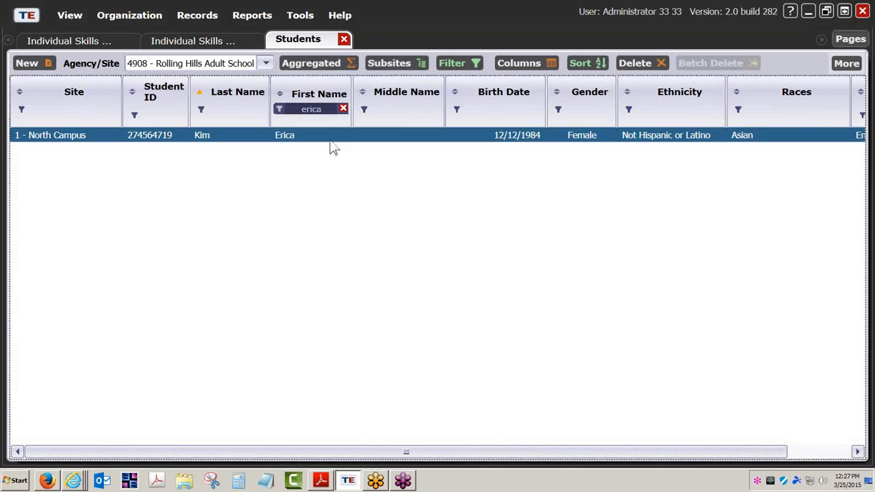
{"action": "double_click", "coordinate": [222, 140]}
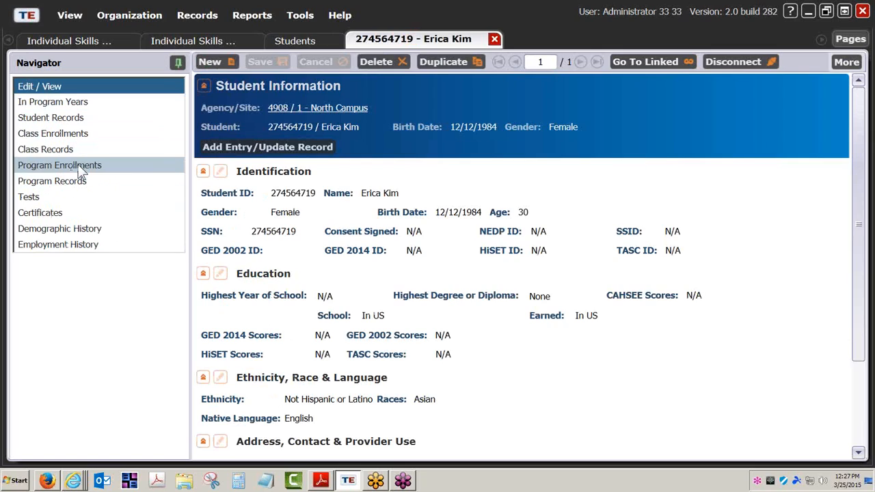
Step: Check the student's program enrollments, then return to the no-data Individual Skills Profile report
{"action": "left_click", "coordinate": [77, 166]}
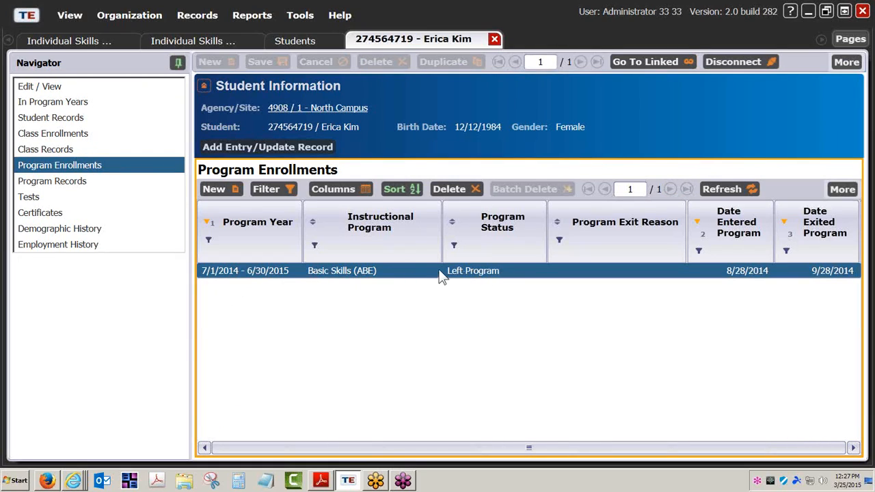
{"action": "left_click", "coordinate": [311, 37]}
{"action": "left_click", "coordinate": [390, 42]}
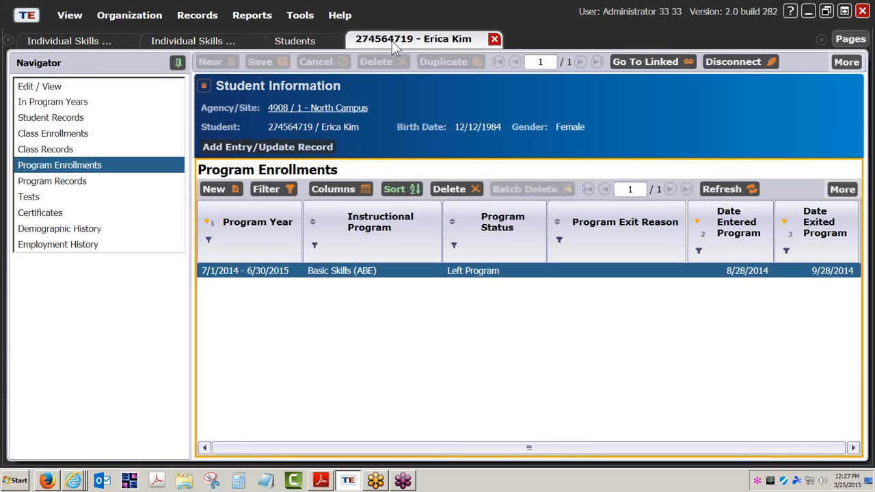
{"action": "left_click", "coordinate": [208, 38]}
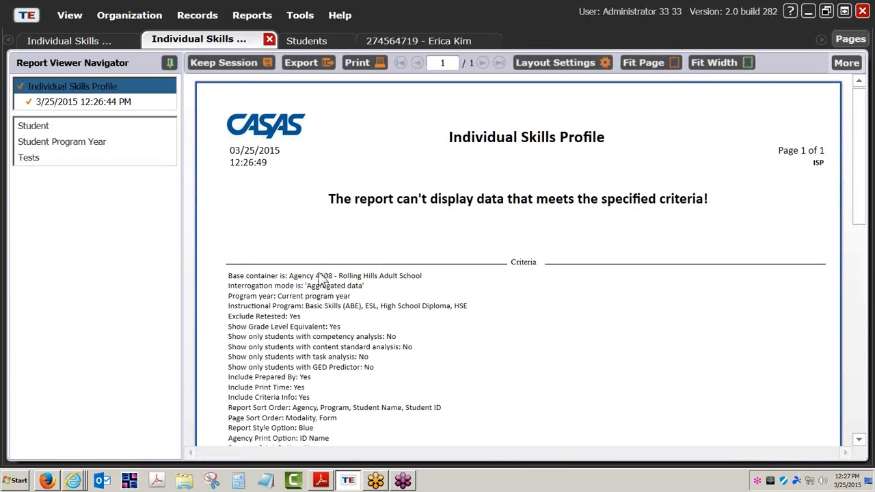
Step: Set the report run date and view the name-filtered Student Demographics list in report setup
{"action": "left_click", "coordinate": [119, 109]}
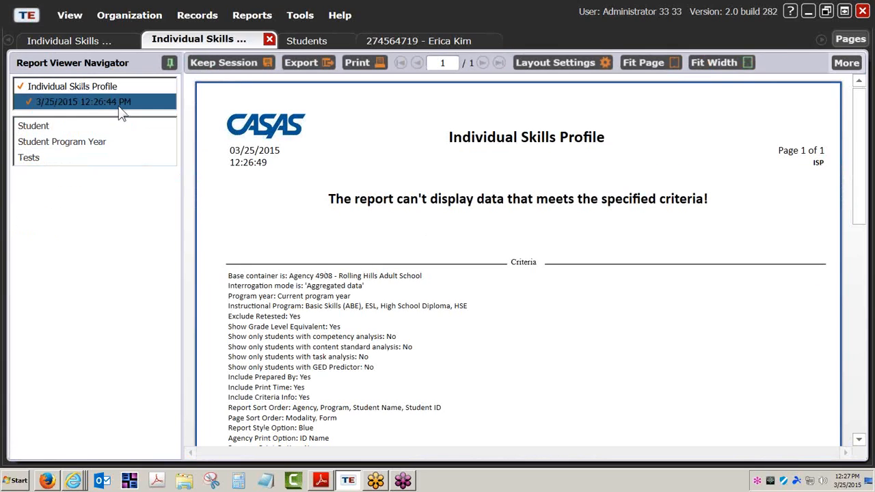
{"action": "left_click", "coordinate": [113, 43]}
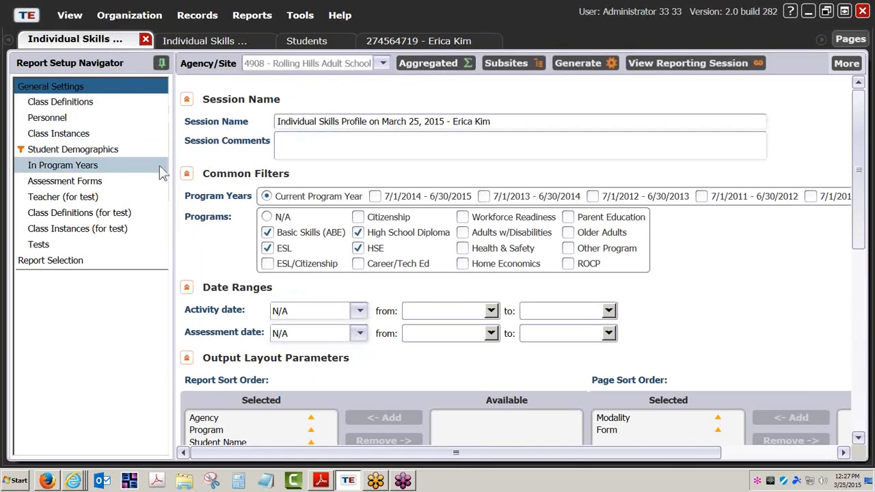
{"action": "left_click", "coordinate": [125, 151]}
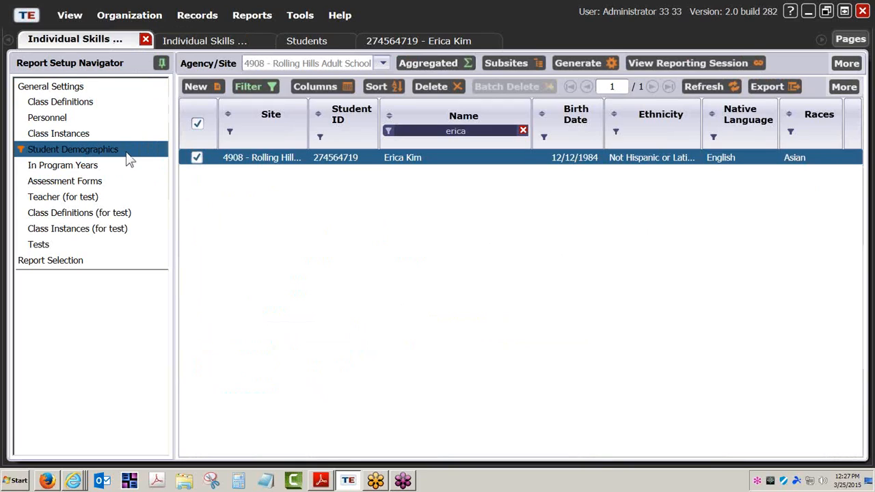
Step: Clear the name filter so all site 4908 students are listed, leaving Agency/Site unchanged
{"action": "left_click", "coordinate": [522, 130]}
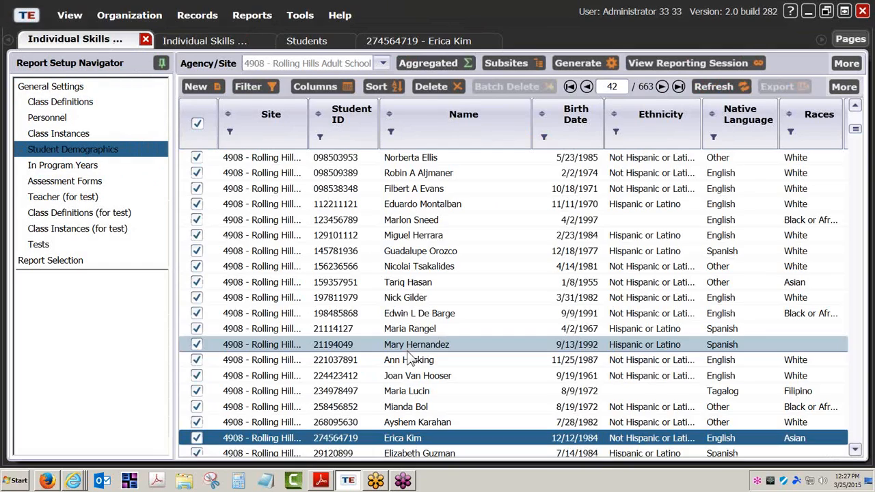
{"action": "scroll", "coordinate": [249, 185], "scroll_direction": "up", "scroll_amount": 5}
{"action": "scroll", "coordinate": [249, 184], "scroll_direction": "up", "scroll_amount": 2}
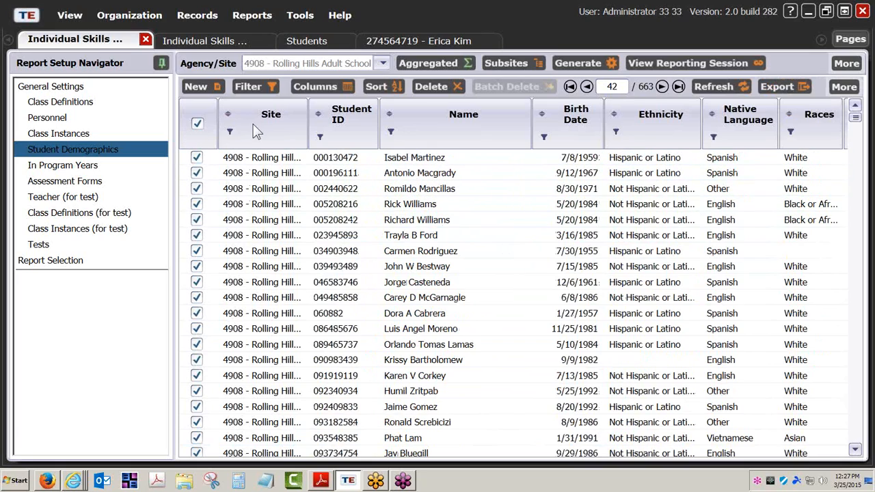
{"action": "left_click", "coordinate": [382, 64]}
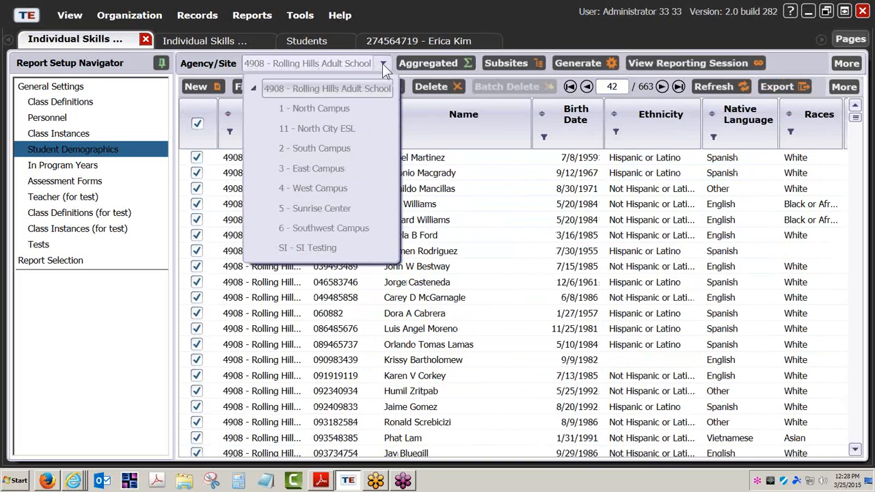
{"action": "left_click", "coordinate": [382, 64]}
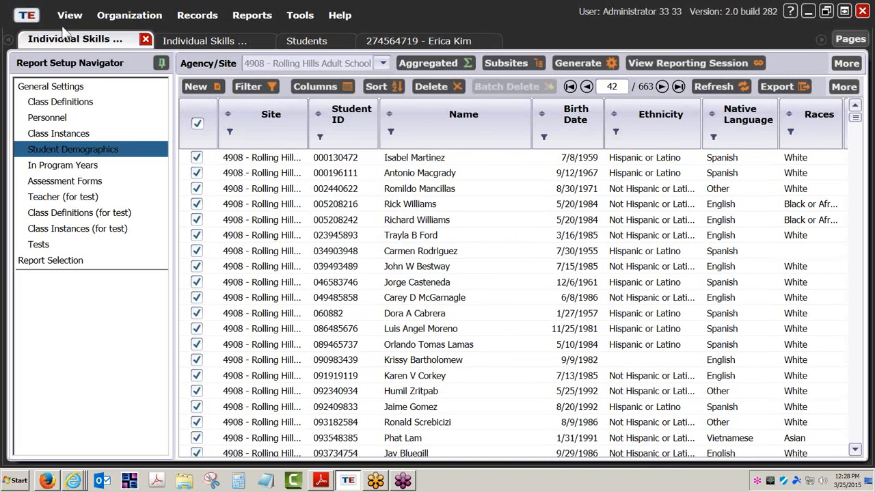
Step: Open the Organization Class Definitions list, then return to the report setup
{"action": "left_click", "coordinate": [139, 18]}
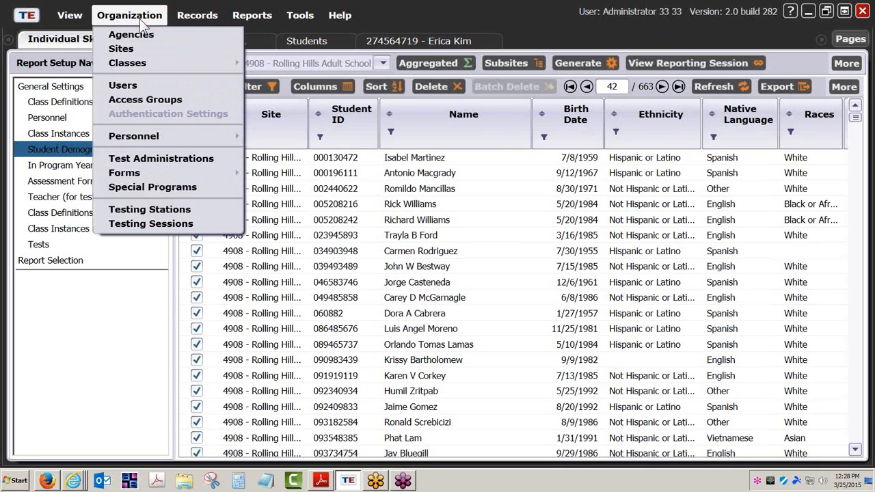
{"action": "mouse_move", "coordinate": [142, 64]}
{"action": "left_click", "coordinate": [282, 68]}
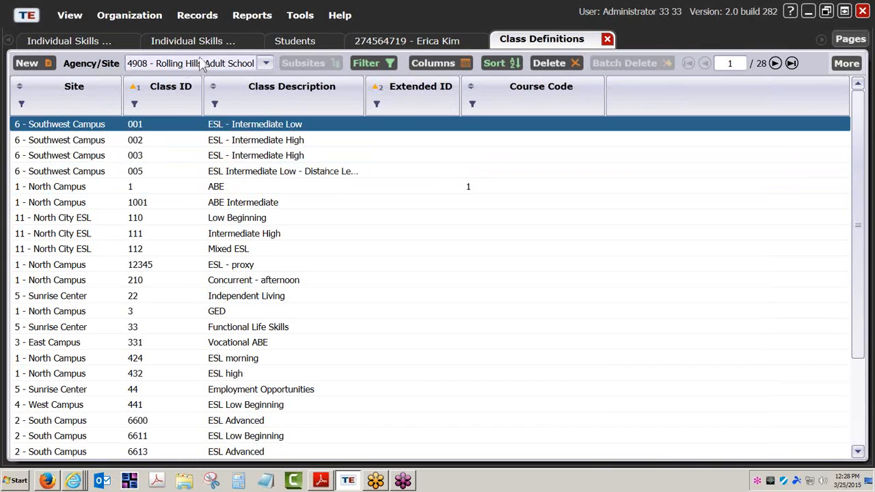
{"action": "left_click", "coordinate": [293, 41]}
{"action": "left_click", "coordinate": [229, 41]}
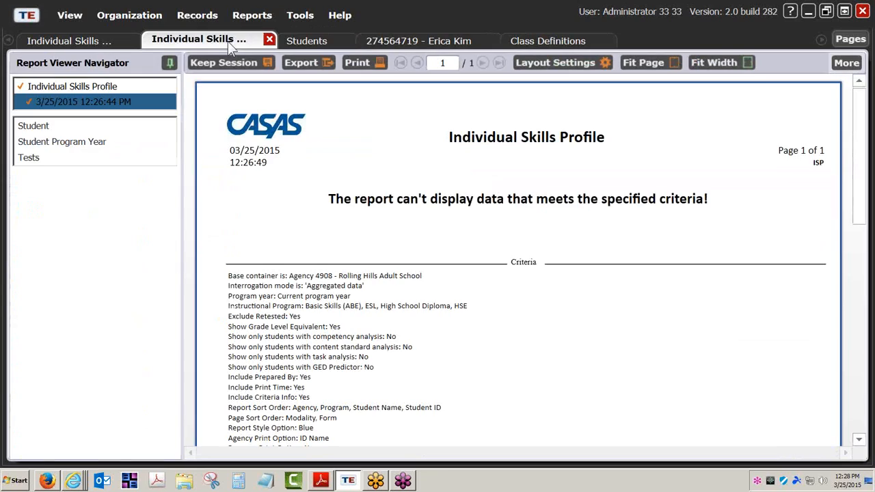
{"action": "left_click", "coordinate": [125, 41]}
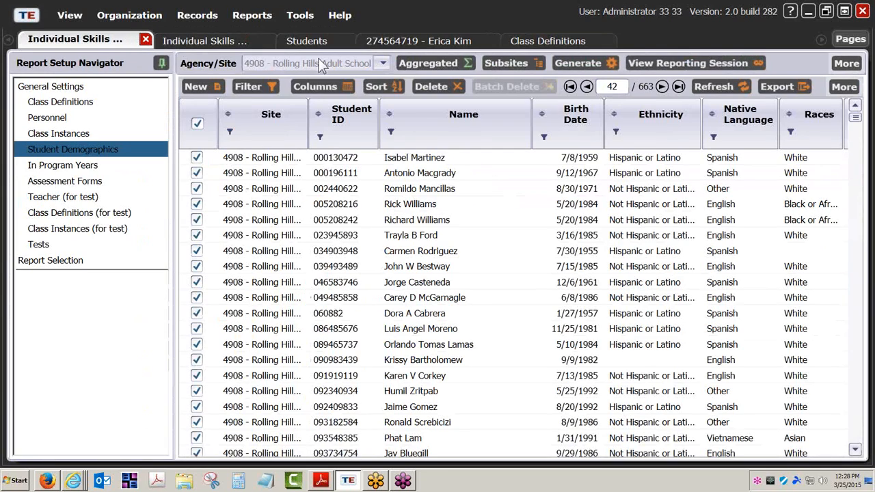
{"action": "left_click", "coordinate": [382, 62]}
Step: Limit the report to 1 - North Campus and generate the 38-page Individual Skills Profile
{"action": "left_click", "coordinate": [326, 110]}
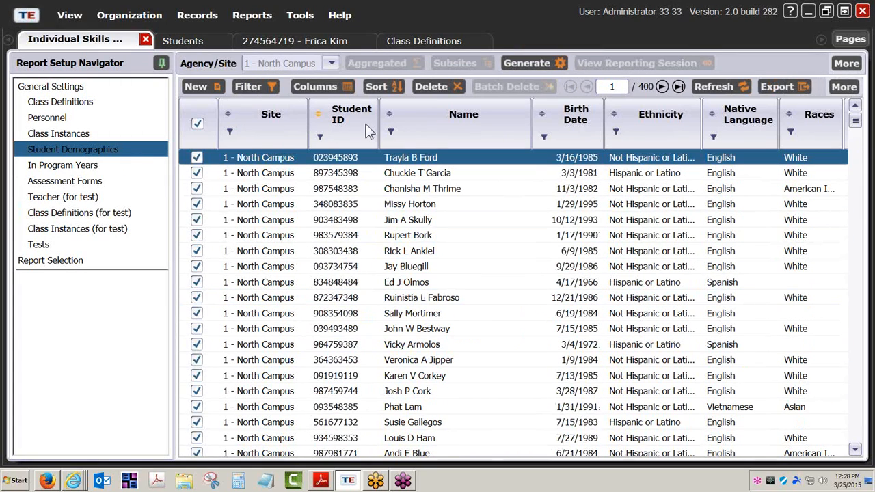
{"action": "left_click", "coordinate": [529, 61]}
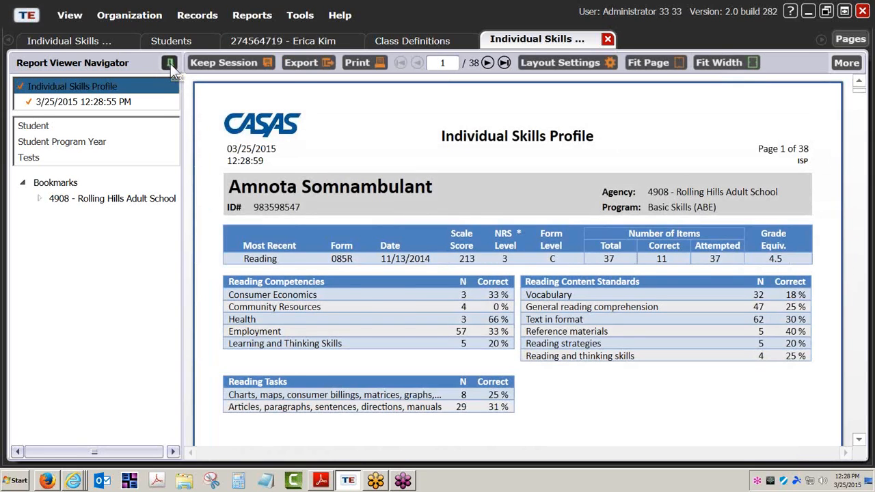
Step: Unpin the report navigator so the report page widens
{"action": "left_click", "coordinate": [170, 64]}
{"action": "mouse_move", "coordinate": [14, 66]}
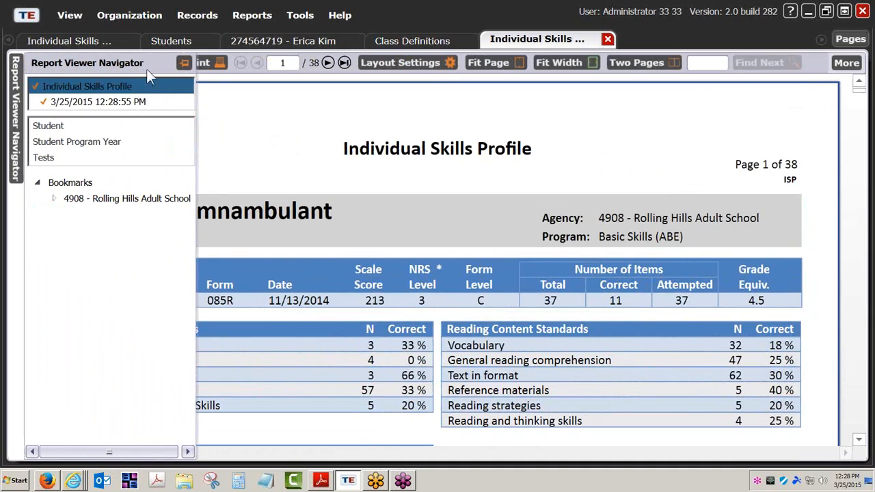
{"action": "left_click", "coordinate": [184, 63]}
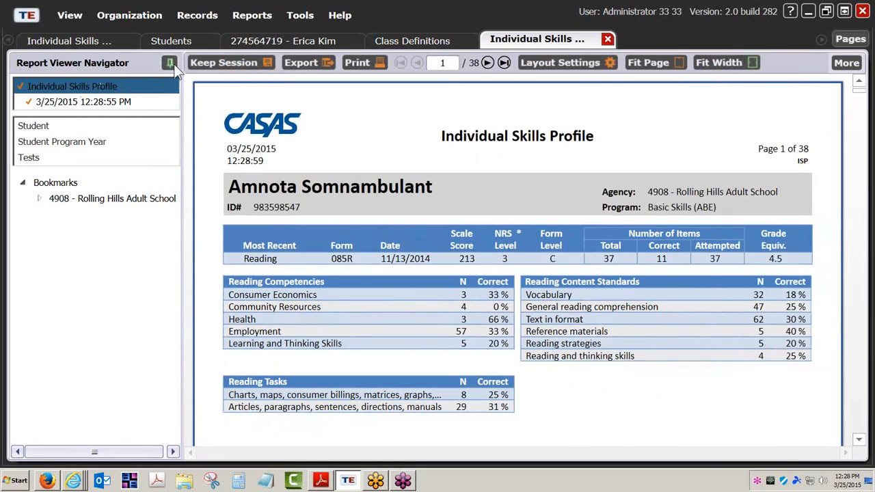
{"action": "left_click", "coordinate": [171, 63]}
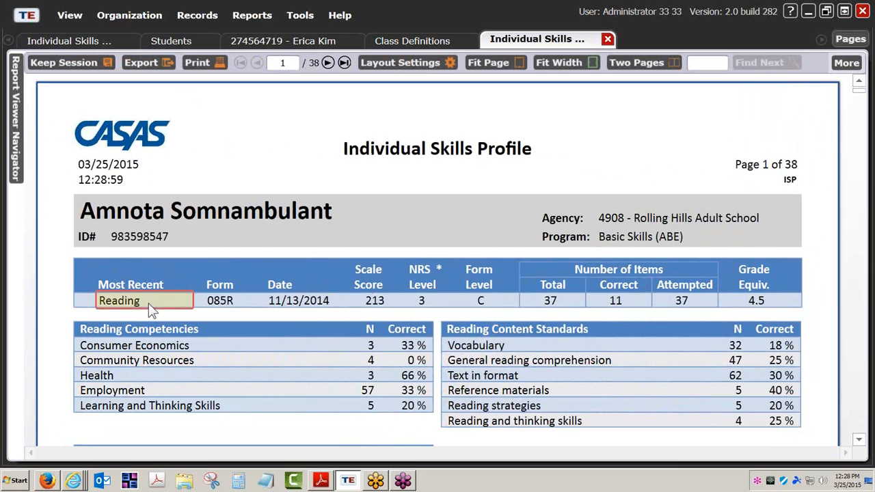
Step: Page forward through the report from page 2 to page 8 of 38
{"action": "left_click", "coordinate": [329, 63]}
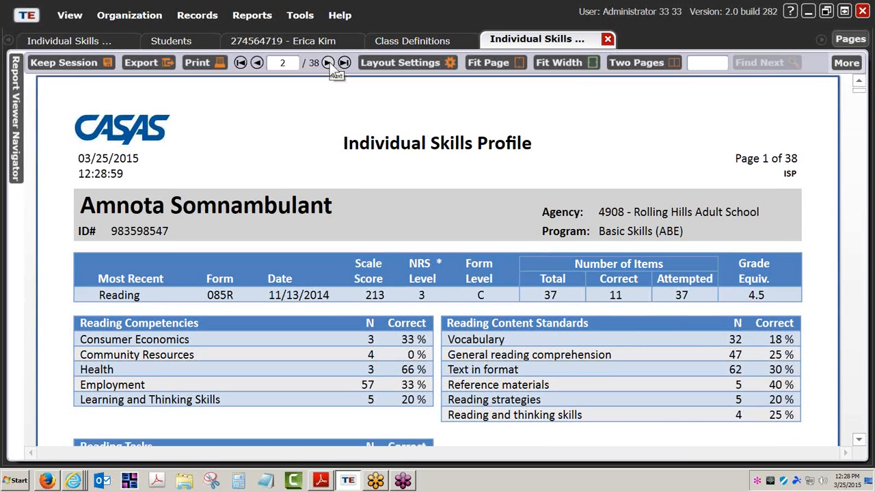
{"action": "left_click", "coordinate": [328, 63]}
{"action": "left_click", "coordinate": [328, 63]}
{"action": "left_click", "coordinate": [328, 63]}
{"action": "left_click", "coordinate": [328, 63]}
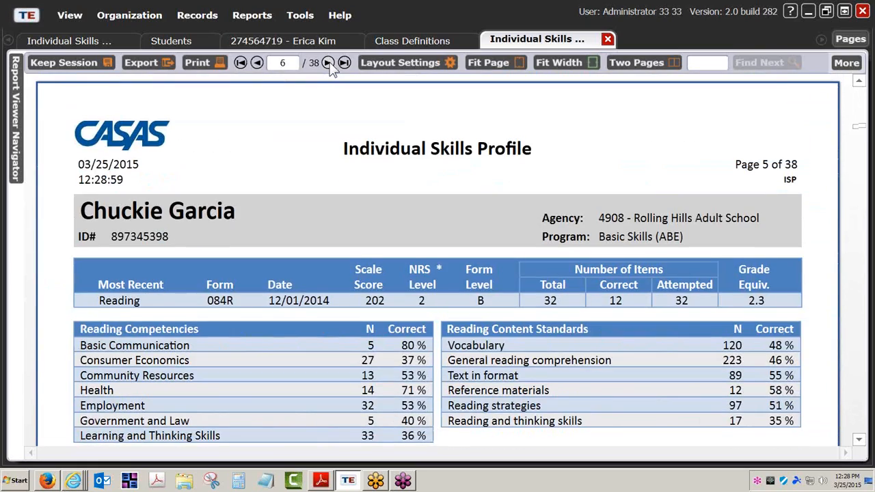
{"action": "left_click", "coordinate": [328, 63]}
{"action": "left_click", "coordinate": [328, 63]}
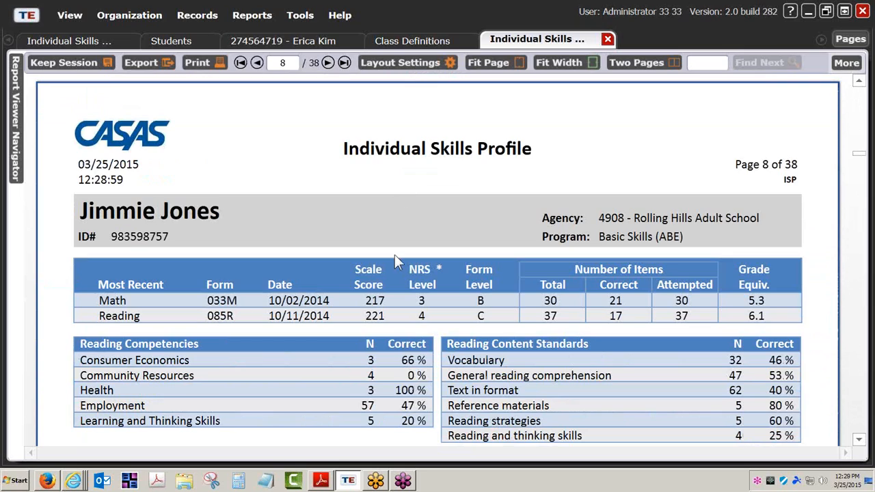
{"action": "scroll", "coordinate": [426, 344], "scroll_direction": "down", "scroll_amount": 3}
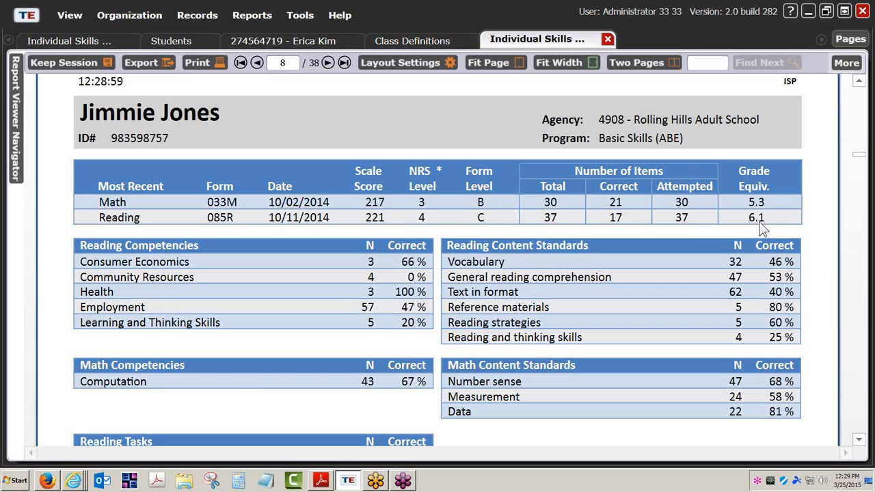
{"action": "scroll", "coordinate": [762, 227], "scroll_direction": "down", "scroll_amount": 3}
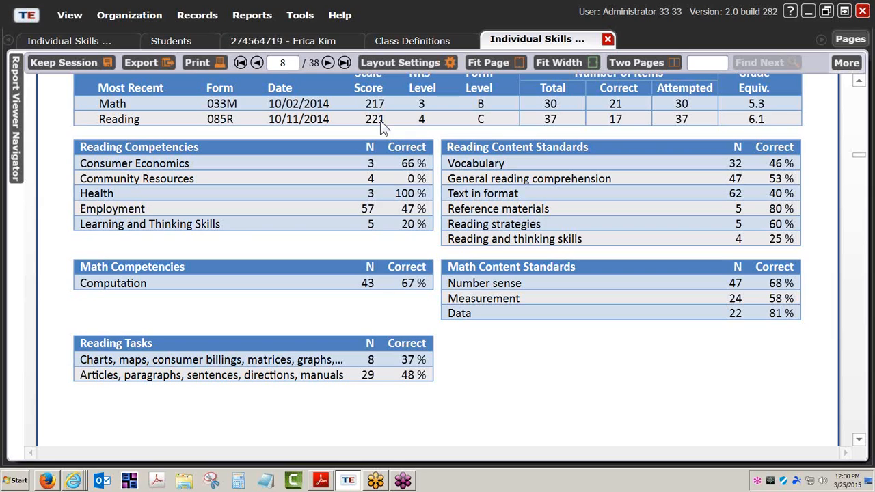
Step: Page forward through the Individual Skills Profile to page 14
{"action": "left_click", "coordinate": [328, 63]}
{"action": "left_click", "coordinate": [329, 64]}
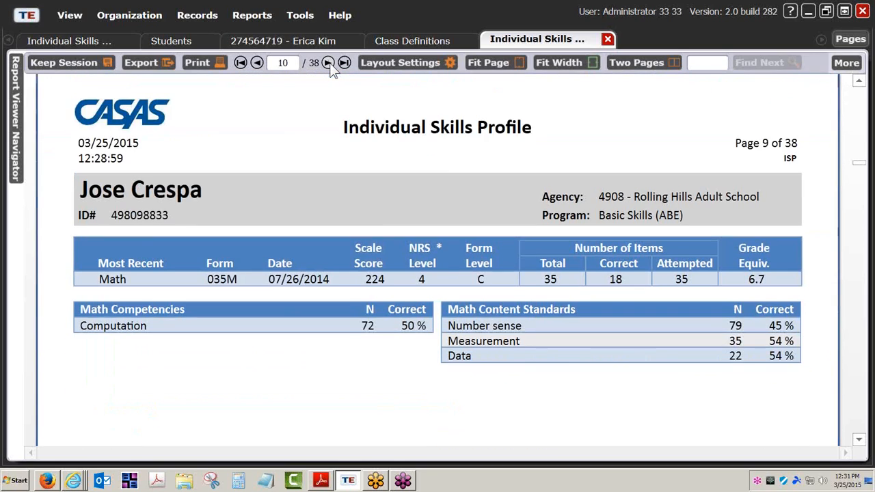
{"action": "left_click", "coordinate": [328, 63]}
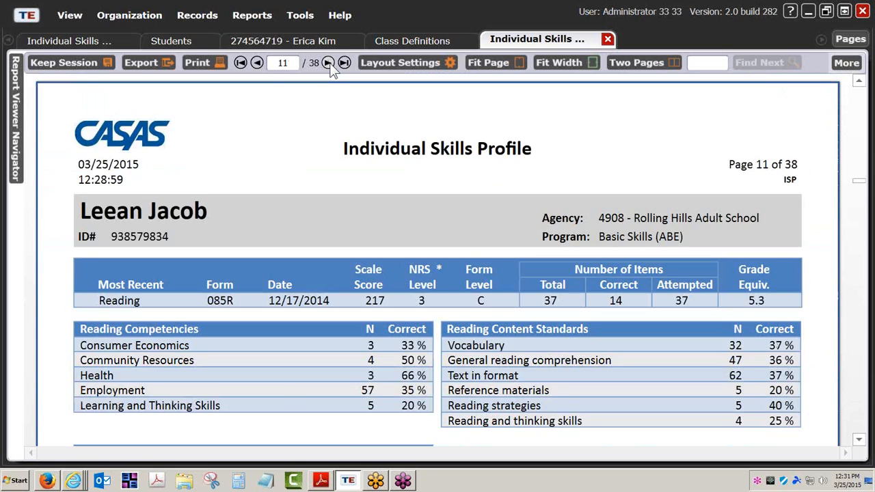
{"action": "left_click", "coordinate": [328, 63]}
{"action": "left_click", "coordinate": [328, 63]}
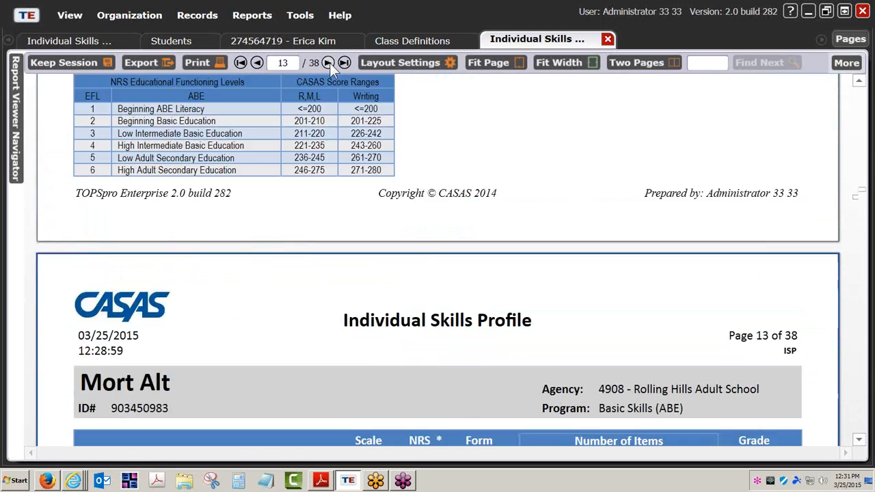
{"action": "left_click", "coordinate": [329, 63]}
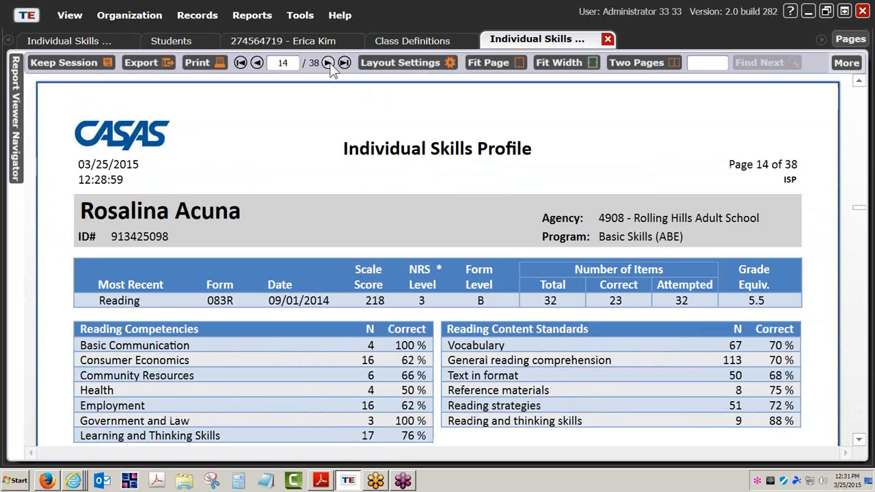
Step: Jump back to the first page and page forward again to page 8
{"action": "left_click", "coordinate": [241, 63]}
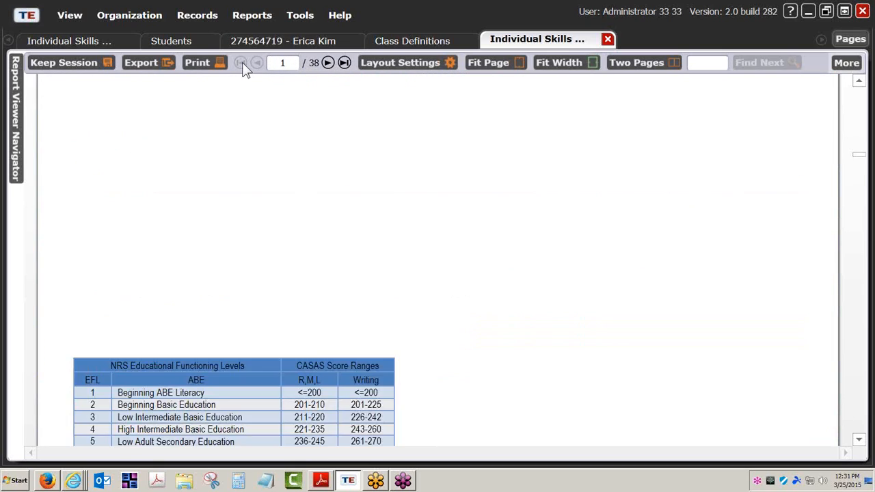
{"action": "left_click", "coordinate": [328, 63]}
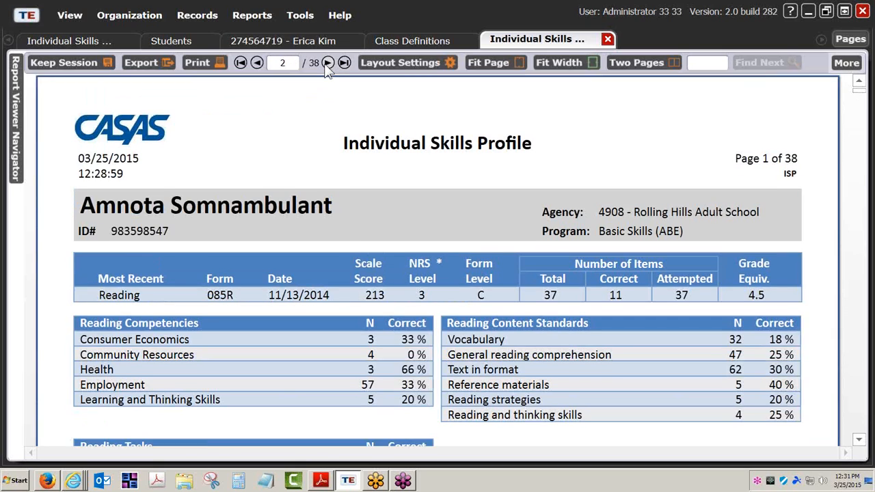
{"action": "left_click", "coordinate": [328, 63]}
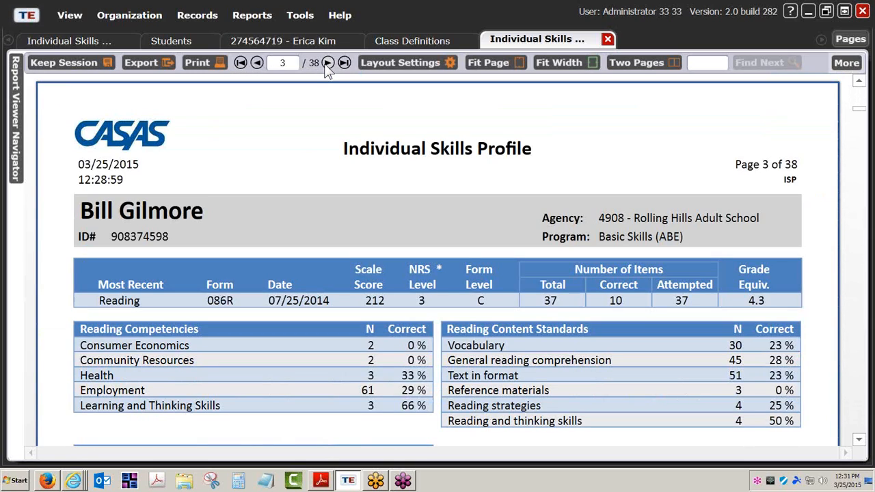
{"action": "left_click", "coordinate": [328, 63]}
{"action": "left_click", "coordinate": [328, 63]}
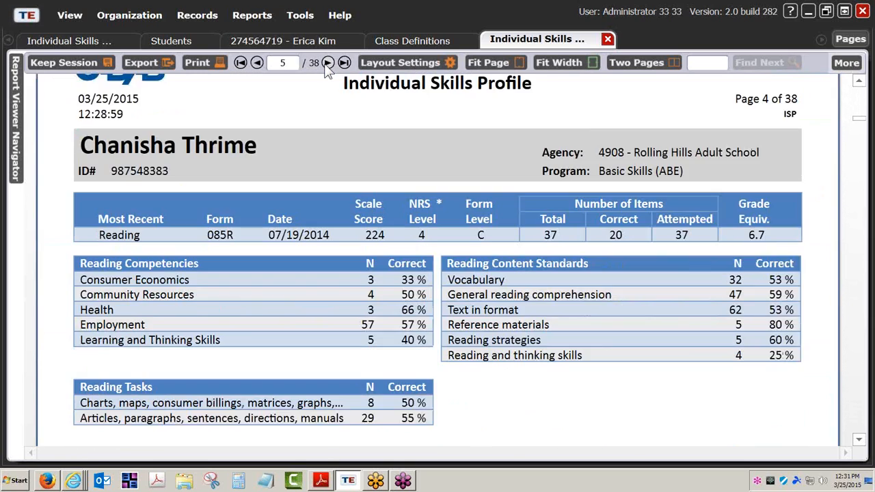
{"action": "left_click", "coordinate": [328, 63]}
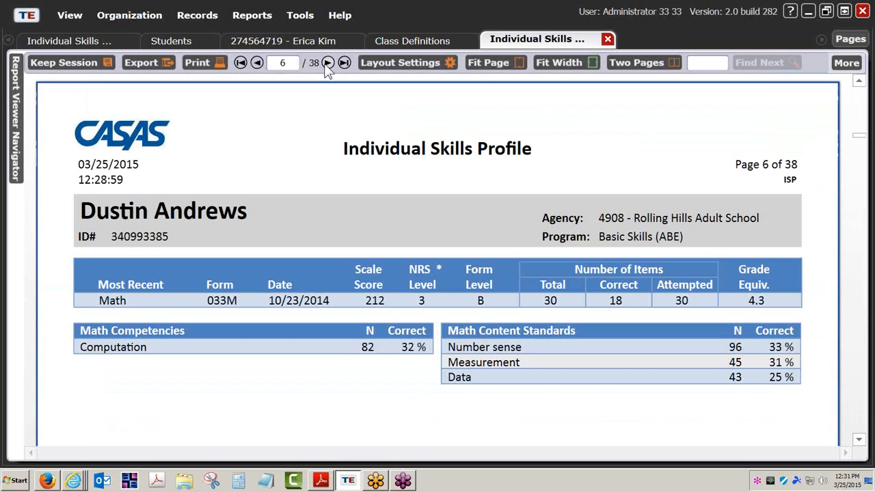
{"action": "left_click", "coordinate": [328, 63]}
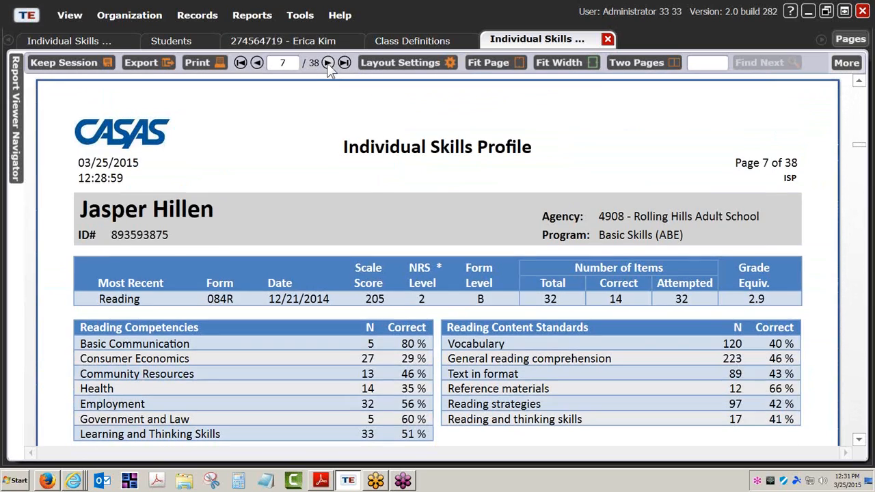
{"action": "left_click", "coordinate": [328, 63]}
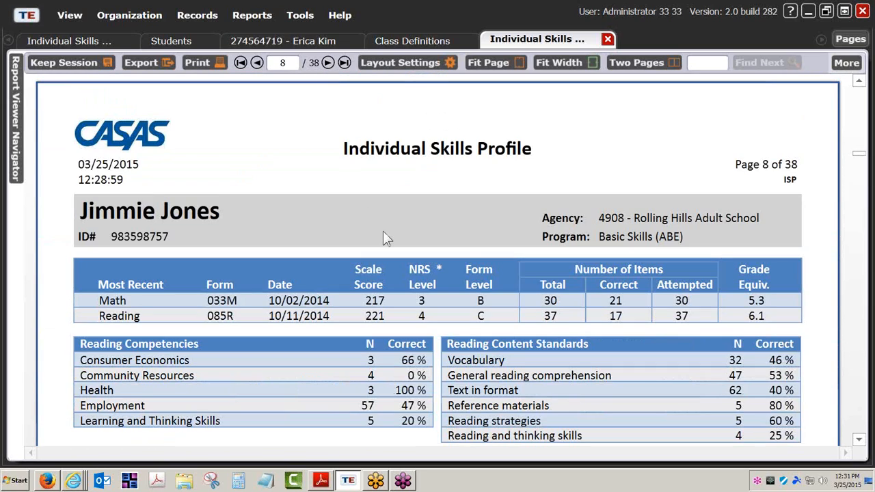
Step: Continue paging forward from page 9 to page 16 of 38
{"action": "left_click", "coordinate": [328, 63]}
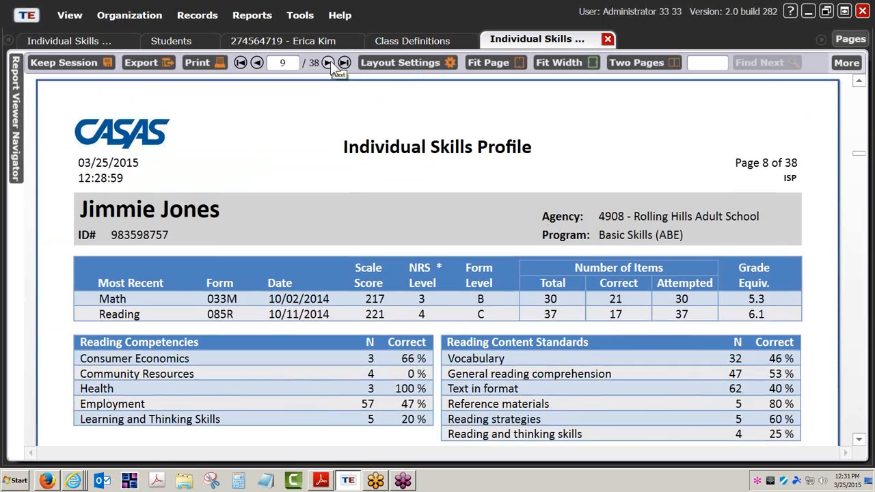
{"action": "left_click", "coordinate": [329, 62]}
{"action": "left_click", "coordinate": [328, 62]}
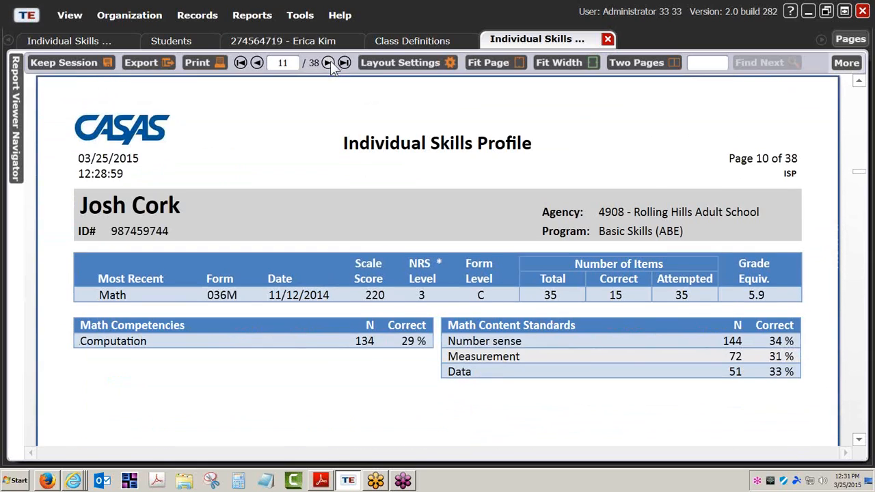
{"action": "left_click", "coordinate": [329, 63]}
{"action": "left_click", "coordinate": [329, 63]}
{"action": "left_click", "coordinate": [329, 62]}
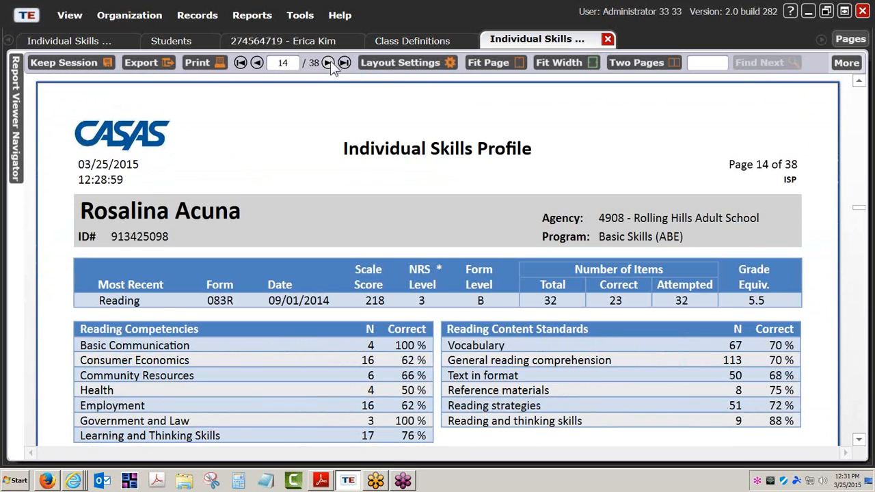
{"action": "left_click", "coordinate": [329, 62]}
{"action": "left_click", "coordinate": [329, 62]}
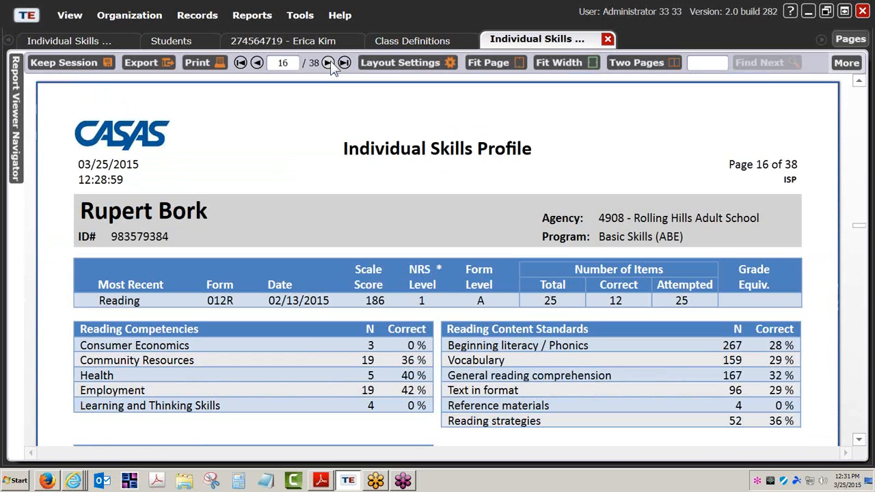
Step: Open the CASAS workshop listing in Internet Explorer and go to the ET Help Sample Reports page
{"action": "right_click", "coordinate": [73, 481]}
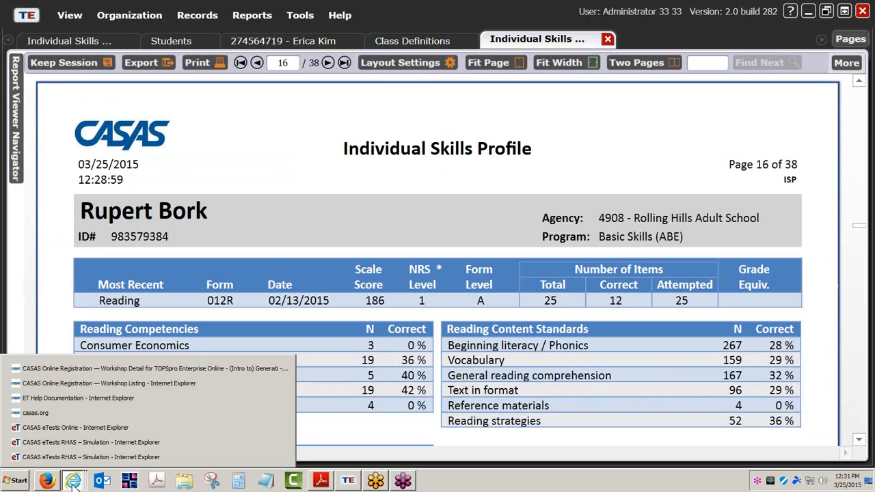
{"action": "left_click", "coordinate": [104, 386]}
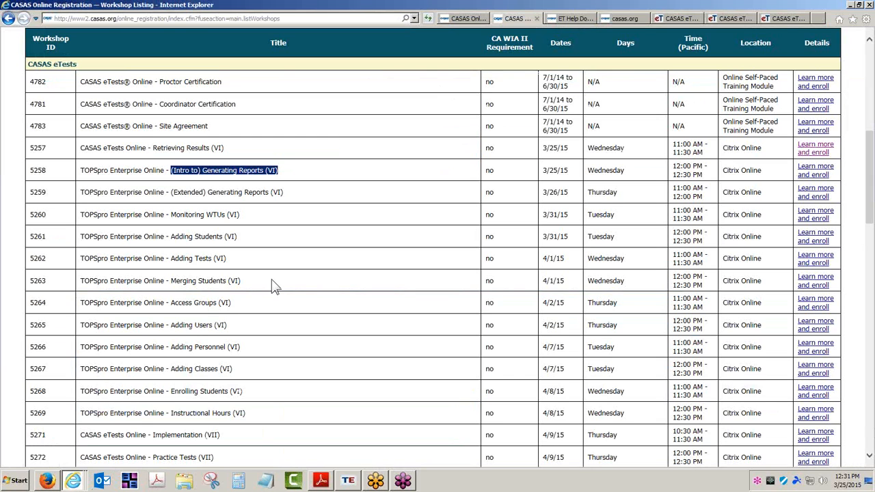
{"action": "left_click", "coordinate": [570, 19]}
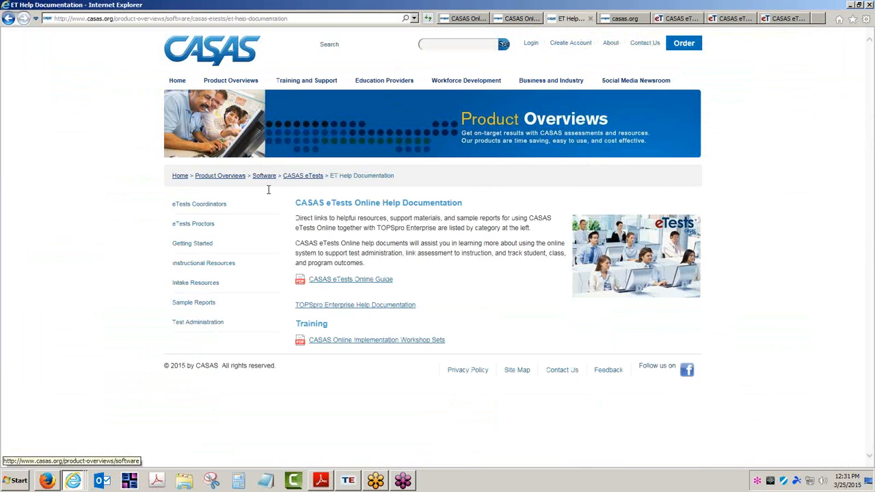
{"action": "left_click", "coordinate": [200, 305]}
Step: Open the Individual Skills Profile reading and math plus GED sample PDF and scroll to its GED table
{"action": "scroll", "coordinate": [369, 287], "scroll_direction": "down", "scroll_amount": 2}
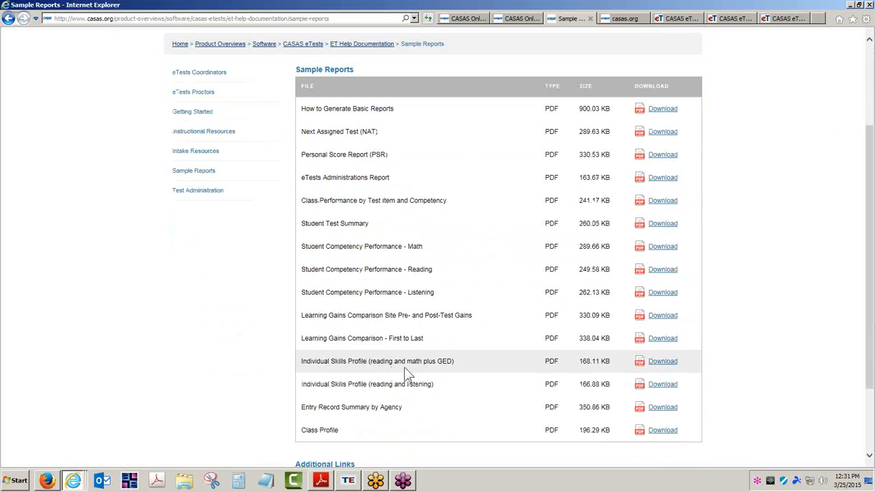
{"action": "left_click", "coordinate": [658, 363]}
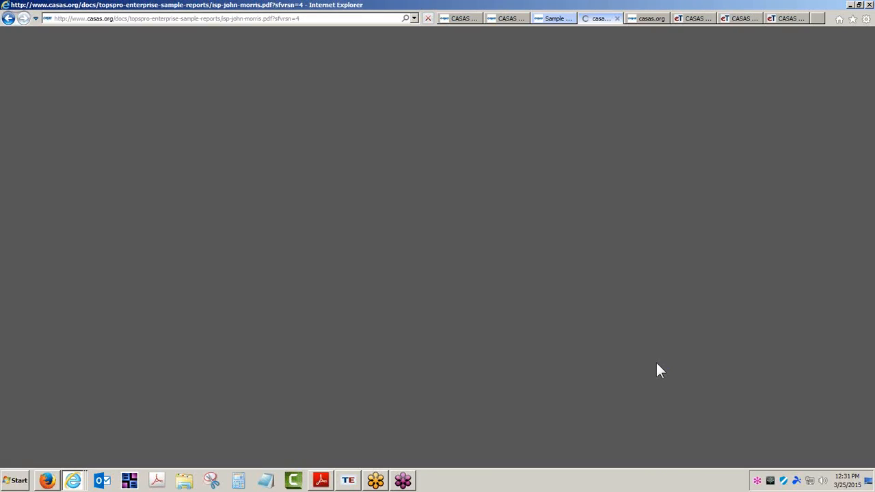
{"action": "scroll", "coordinate": [350, 372], "scroll_direction": "down", "scroll_amount": 1}
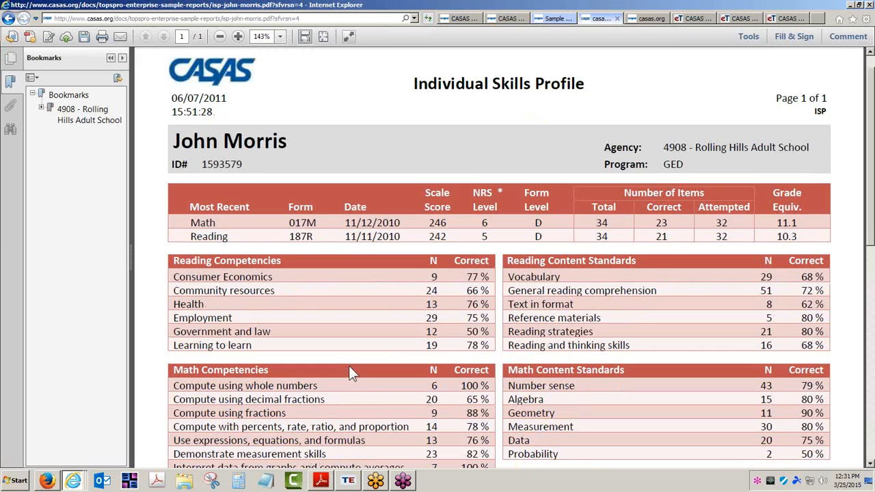
{"action": "scroll", "coordinate": [292, 315], "scroll_direction": "down", "scroll_amount": 8}
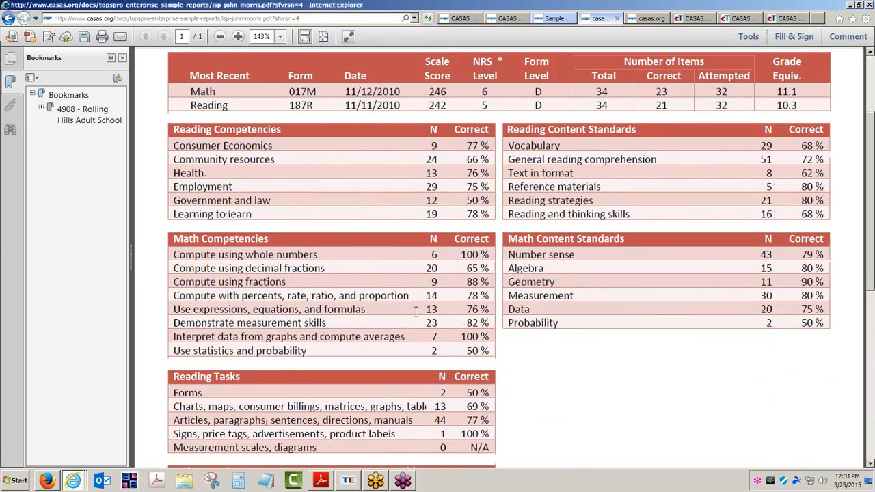
{"action": "scroll", "coordinate": [416, 312], "scroll_direction": "down", "scroll_amount": 4}
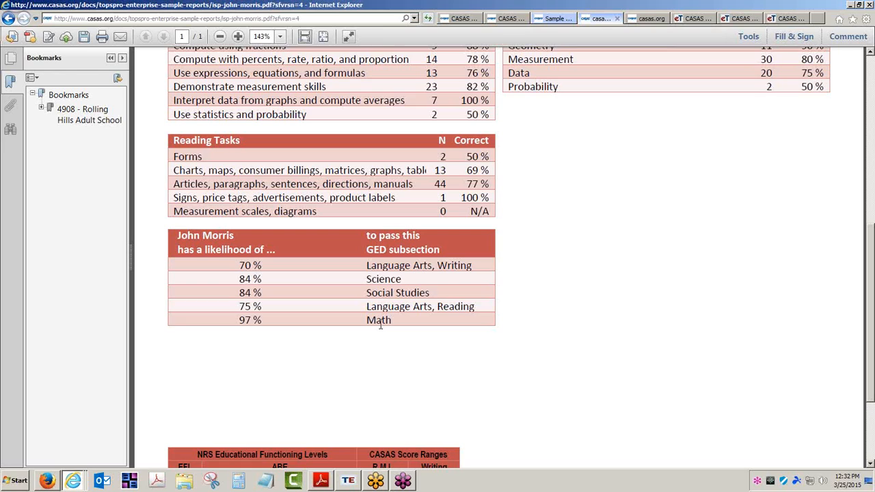
Step: Close the sample PDF browser and start a new Student Competency Performance report
{"action": "left_click", "coordinate": [850, 6]}
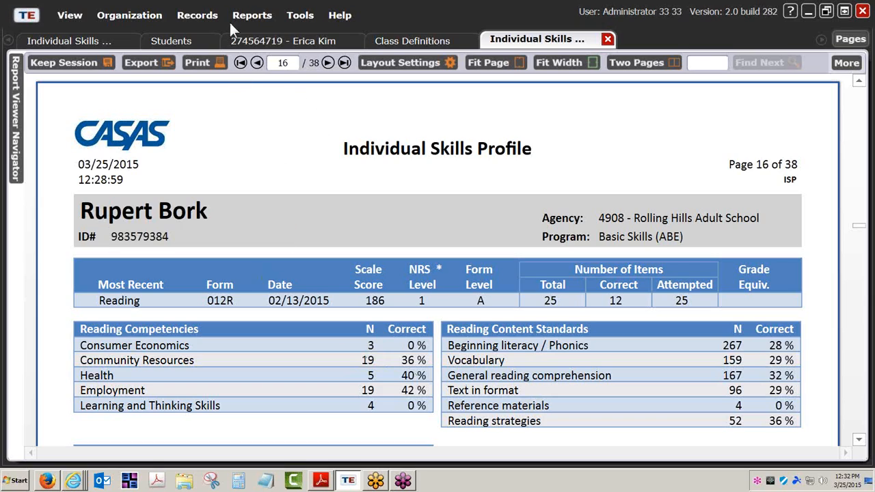
{"action": "left_click", "coordinate": [252, 20]}
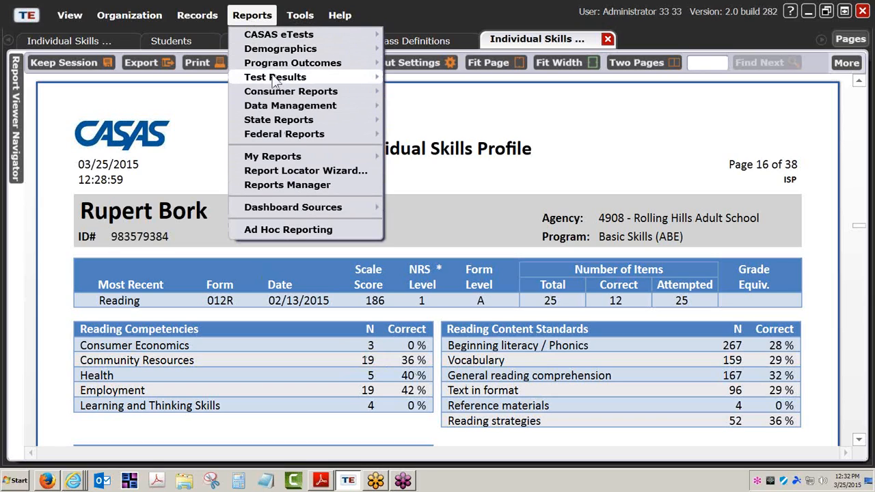
{"action": "mouse_move", "coordinate": [277, 81]}
{"action": "mouse_move", "coordinate": [472, 95]}
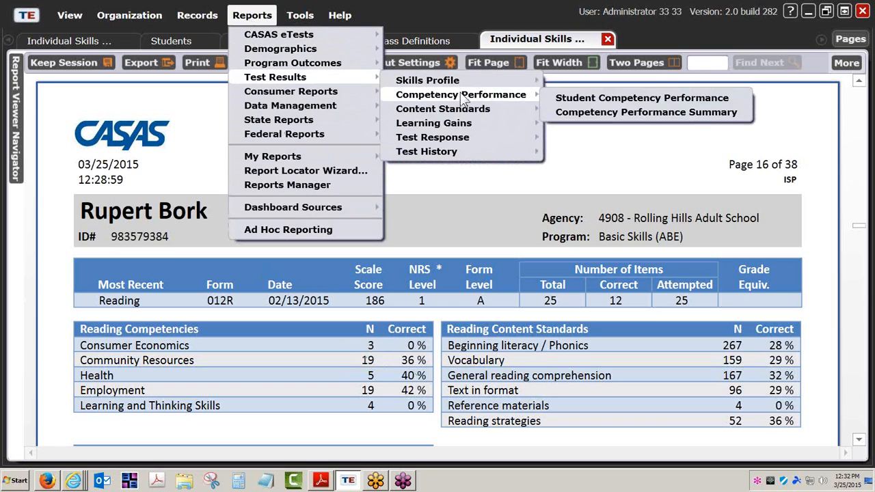
{"action": "left_click", "coordinate": [611, 104]}
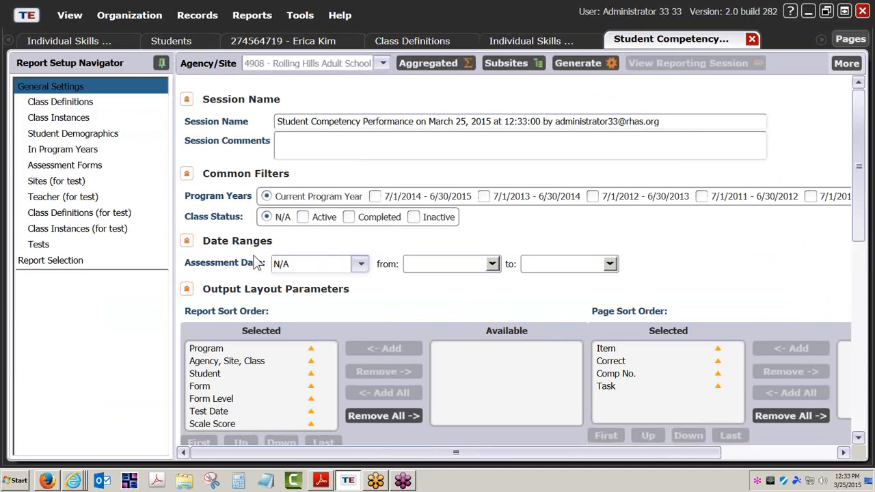
Step: Limit the report to 1 - North Campus and review style, aggregation, orientation and name format settings
{"action": "left_click", "coordinate": [382, 65]}
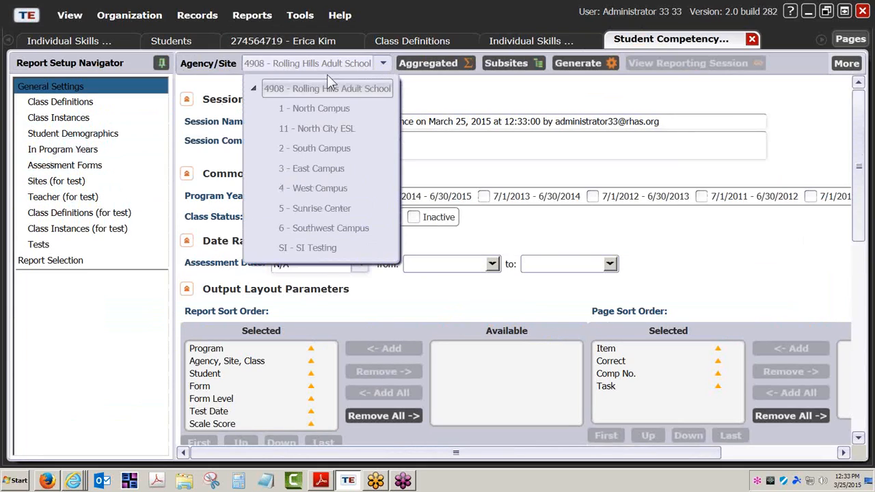
{"action": "left_click", "coordinate": [312, 110]}
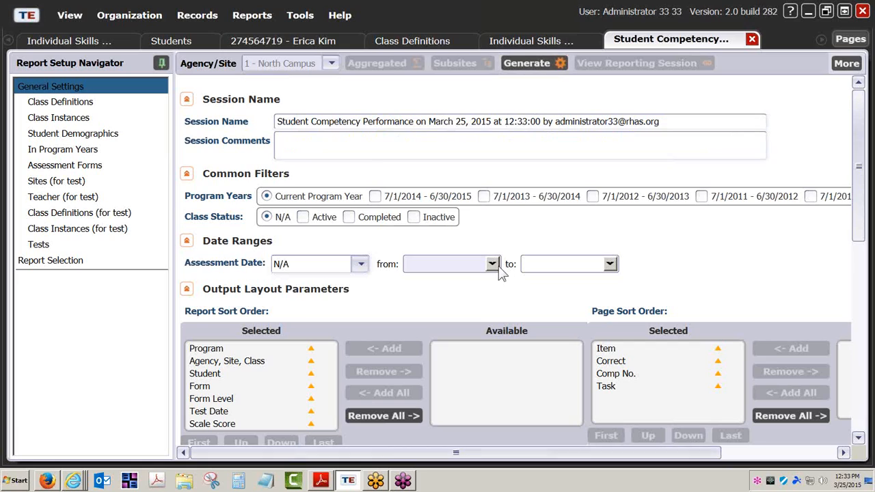
{"action": "scroll", "coordinate": [499, 268], "scroll_direction": "down", "scroll_amount": 1}
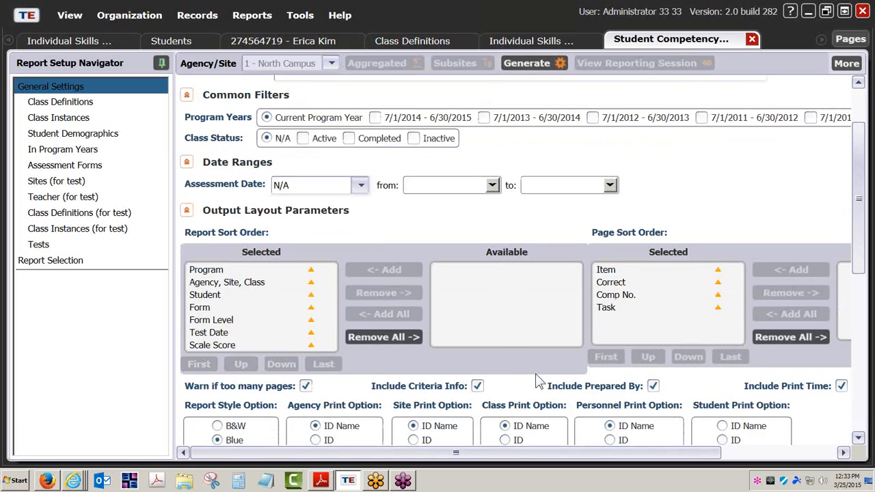
{"action": "scroll", "coordinate": [538, 381], "scroll_direction": "down", "scroll_amount": 2}
{"action": "scroll", "coordinate": [539, 387], "scroll_direction": "down", "scroll_amount": 1}
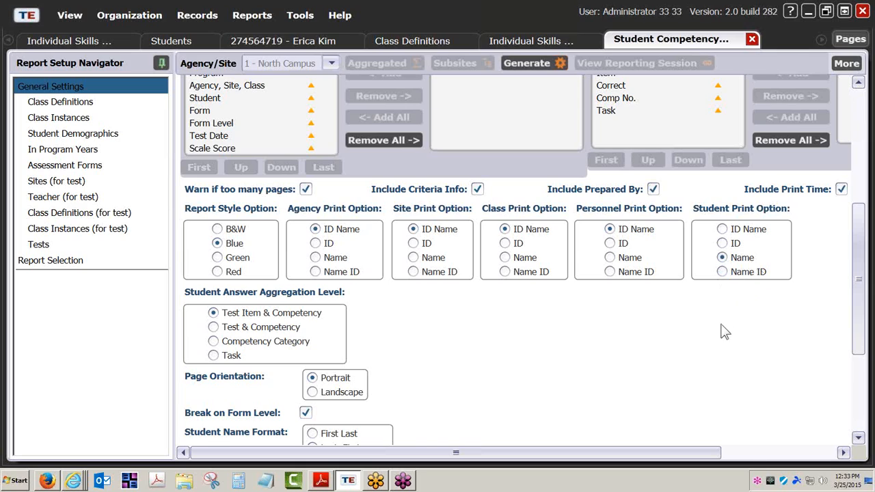
{"action": "scroll", "coordinate": [725, 331], "scroll_direction": "down", "scroll_amount": 3}
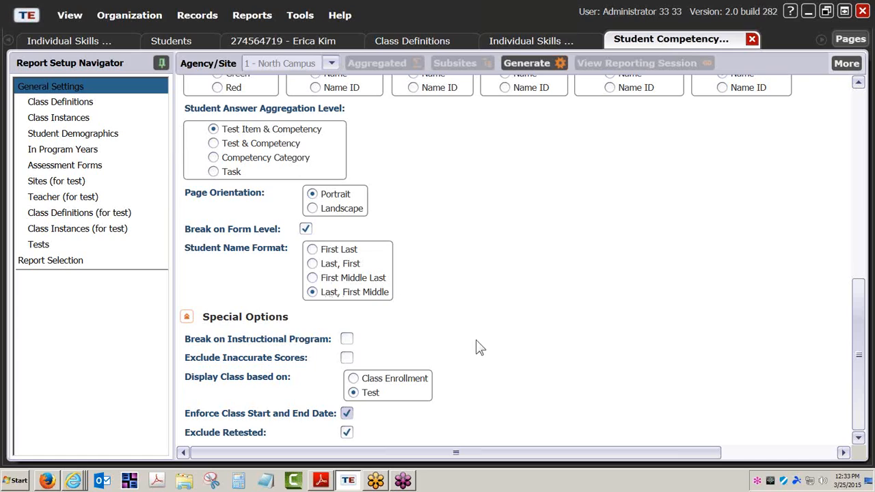
Step: Base classes on enrollment, restrict the report to ABE class 1 only, and generate it
{"action": "left_click", "coordinate": [353, 380]}
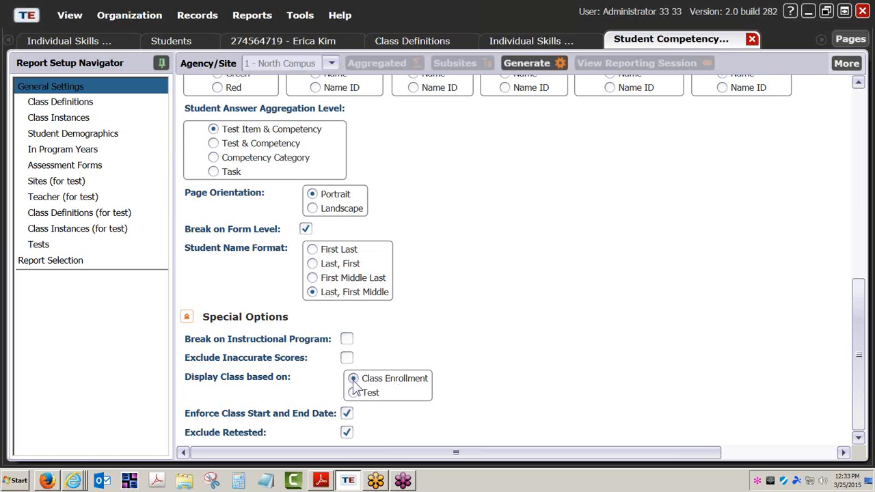
{"action": "left_click", "coordinate": [73, 117]}
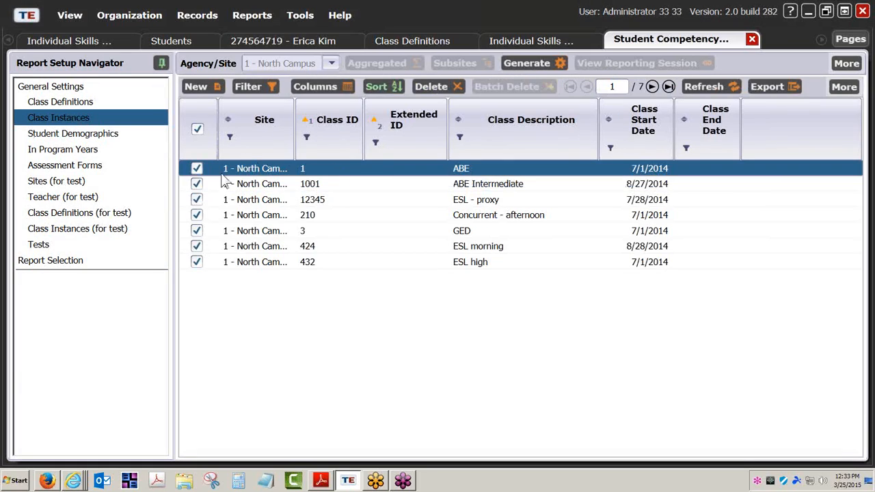
{"action": "left_click", "coordinate": [196, 130]}
{"action": "left_click", "coordinate": [196, 169]}
{"action": "left_click", "coordinate": [527, 63]}
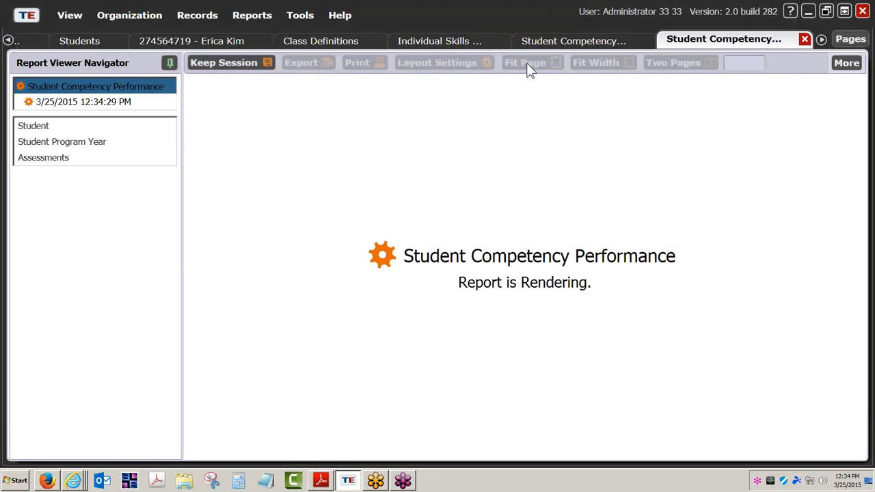
Step: Check the rendering report, view the Student Demographics filters, and return to Individual Skills Profile page 16
{"action": "left_click", "coordinate": [457, 45]}
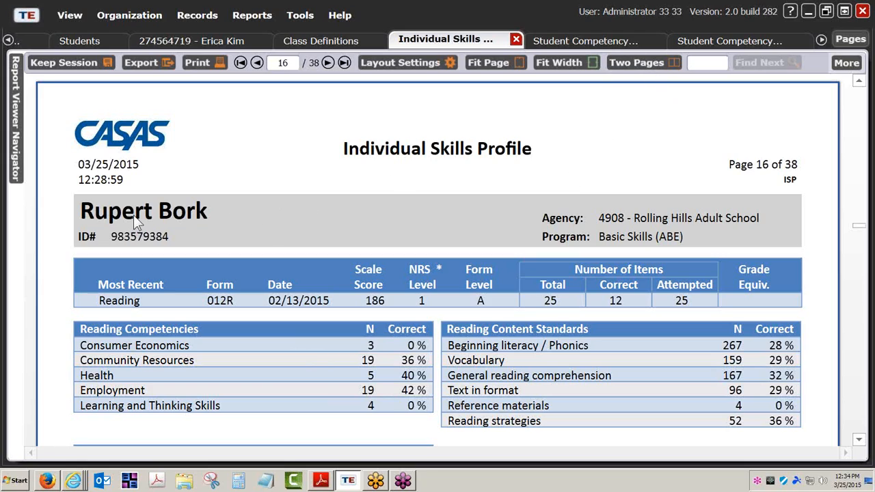
{"action": "left_click", "coordinate": [677, 42]}
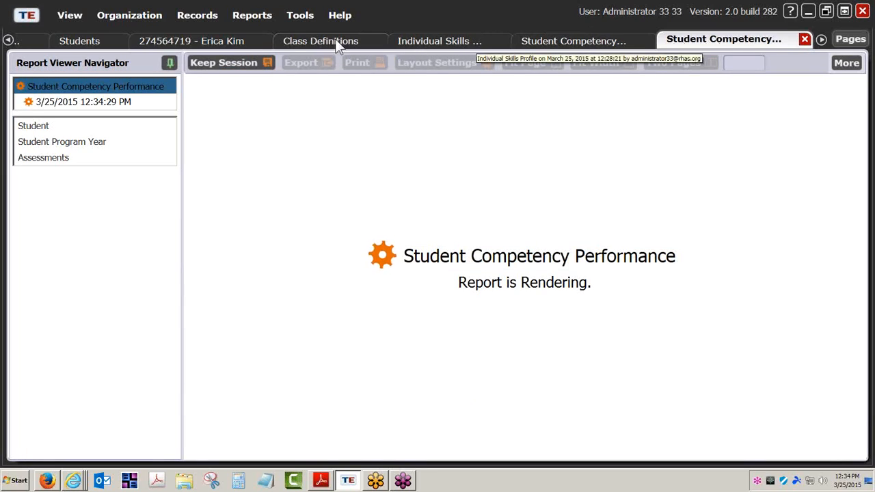
{"action": "left_click", "coordinate": [535, 39]}
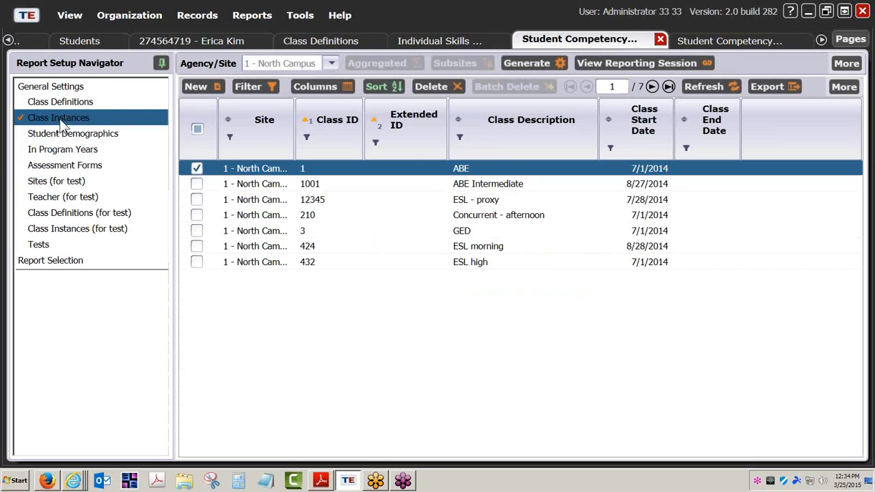
{"action": "left_click", "coordinate": [76, 135]}
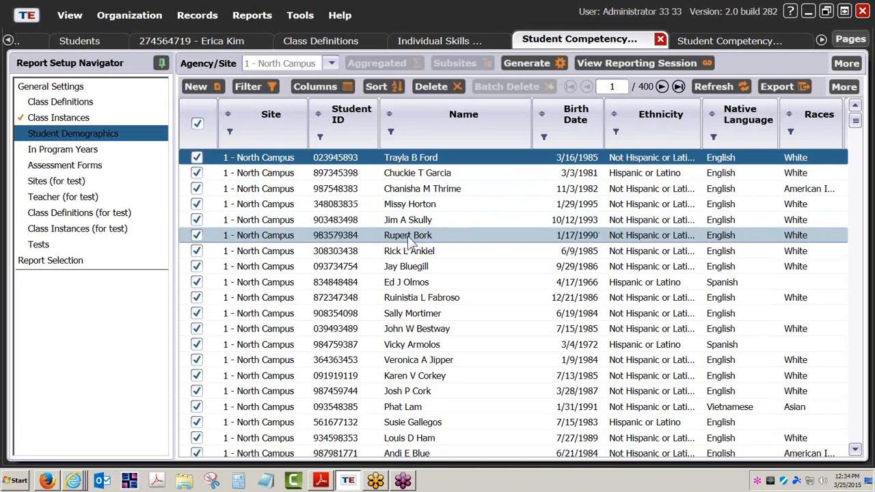
{"action": "left_click", "coordinate": [440, 40]}
{"action": "scroll", "coordinate": [257, 350], "scroll_direction": "down", "scroll_amount": 3}
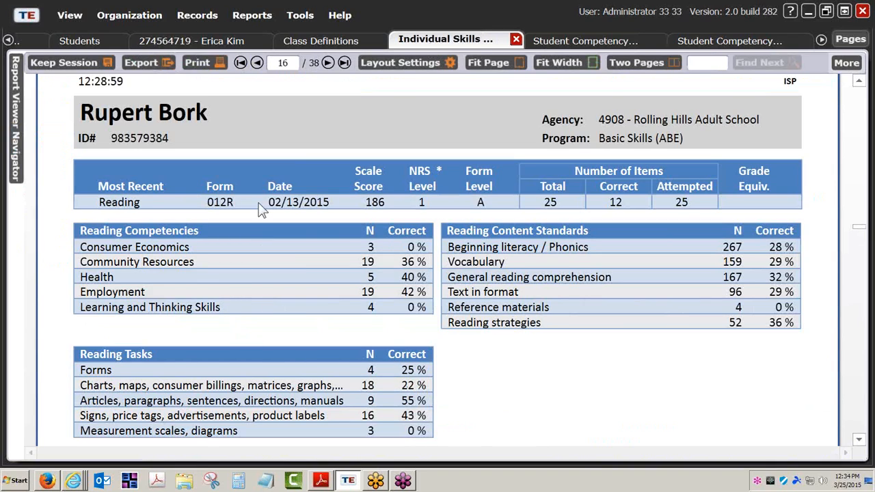
Step: Open the finished Student Competency Performance report, hide the navigator, and advance one page
{"action": "left_click", "coordinate": [726, 40]}
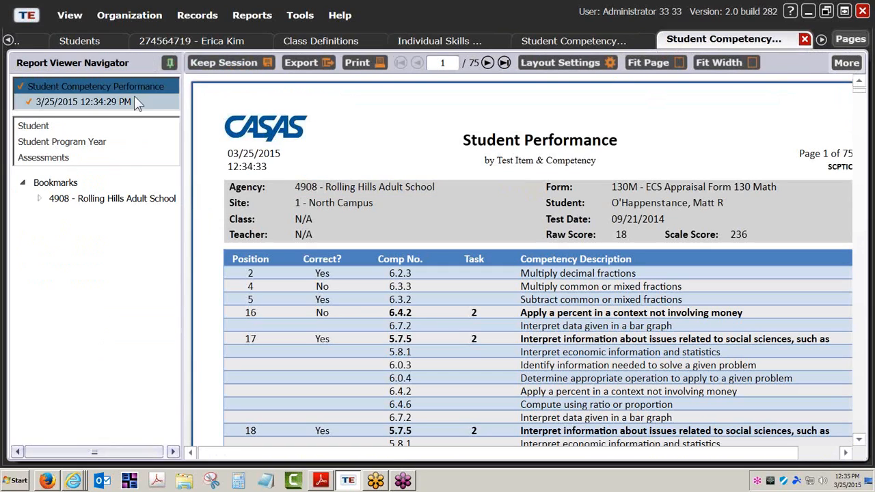
{"action": "left_click", "coordinate": [169, 63]}
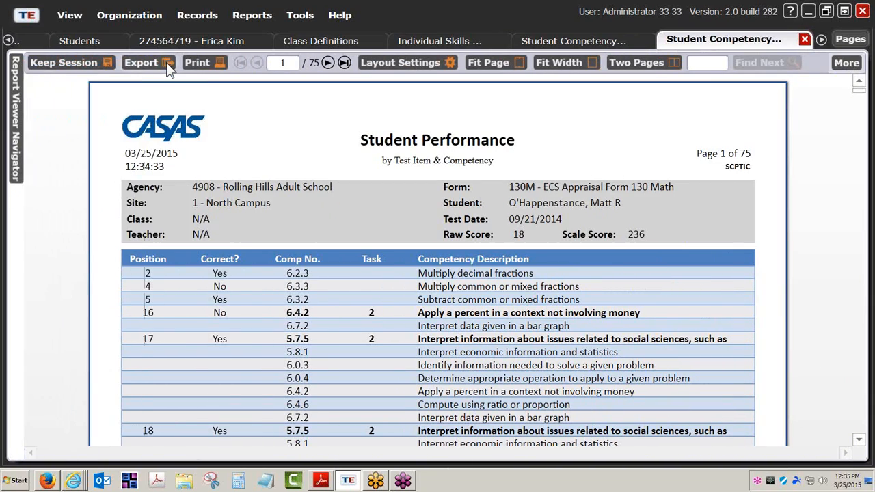
{"action": "scroll", "coordinate": [269, 292], "scroll_direction": "down", "scroll_amount": 3}
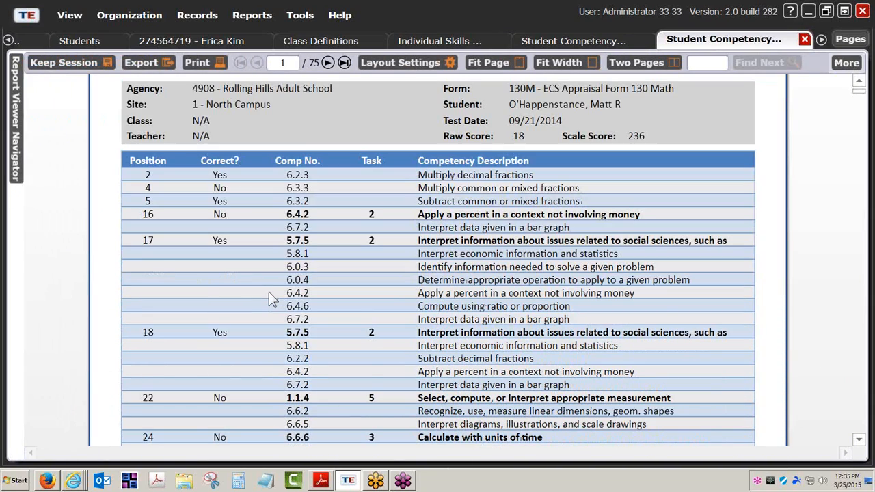
{"action": "left_click", "coordinate": [328, 62]}
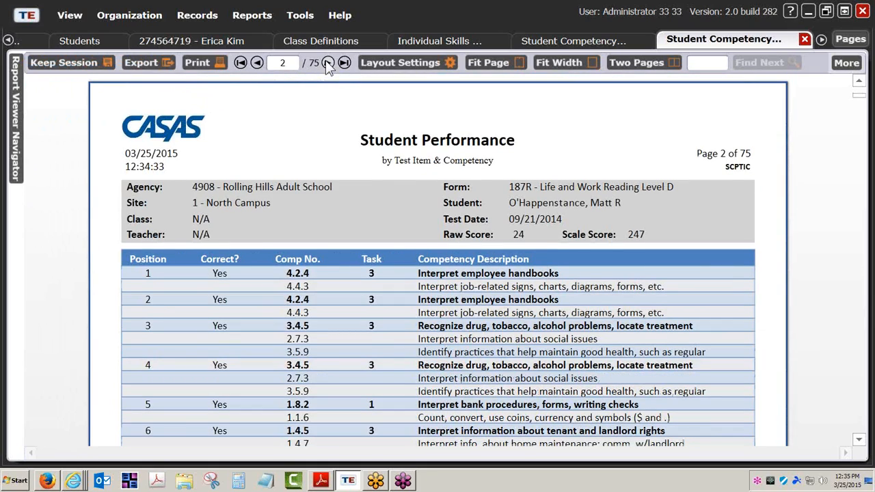
Step: Search the report for the student's name, reaching the 012R reading test with scale score 186
{"action": "left_click", "coordinate": [704, 66]}
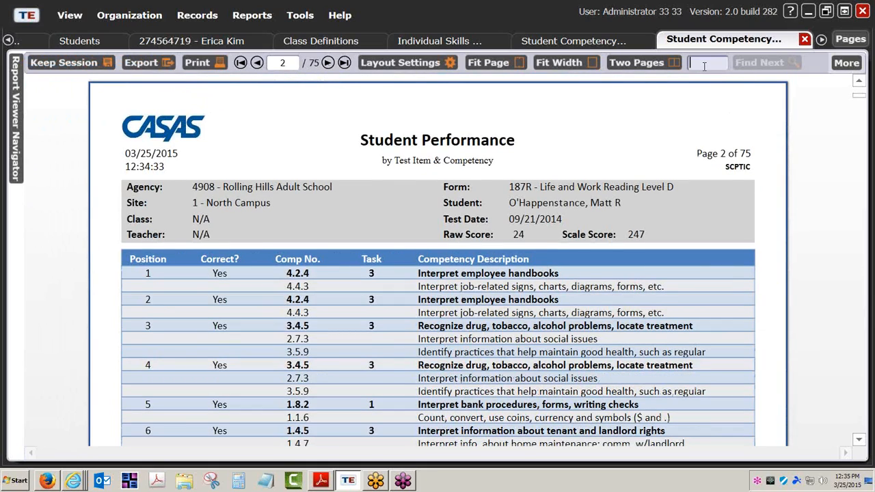
{"action": "type", "text": "rupert"}
{"action": "key", "text": "Return"}
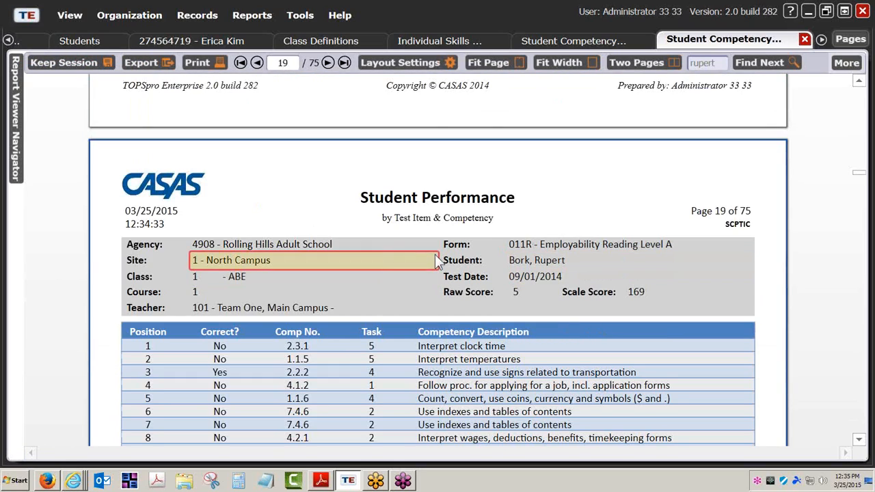
{"action": "scroll", "coordinate": [435, 259], "scroll_direction": "down", "scroll_amount": 3}
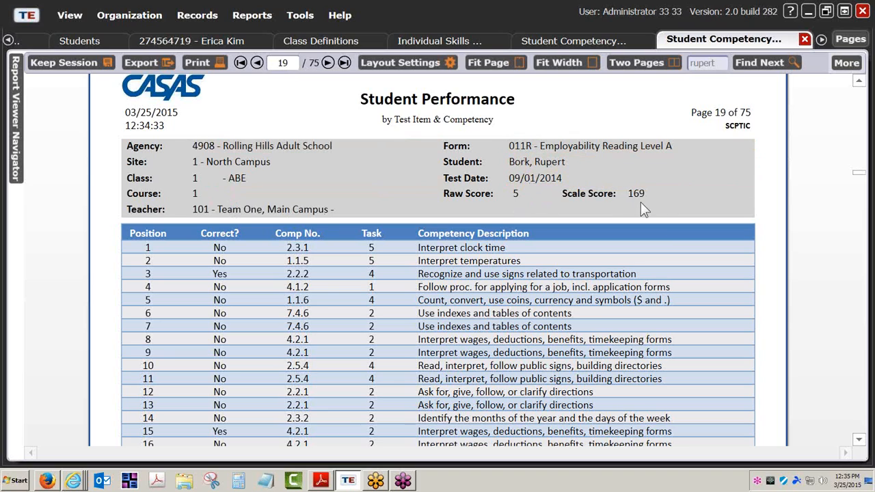
{"action": "scroll", "coordinate": [582, 294], "scroll_direction": "down", "scroll_amount": 2}
{"action": "scroll", "coordinate": [582, 294], "scroll_direction": "up", "scroll_amount": 1}
{"action": "scroll", "coordinate": [582, 293], "scroll_direction": "up", "scroll_amount": 1}
Step: Compare against the Individual Skills Profile, then review the student's item-by-item competency results
{"action": "left_click", "coordinate": [471, 44]}
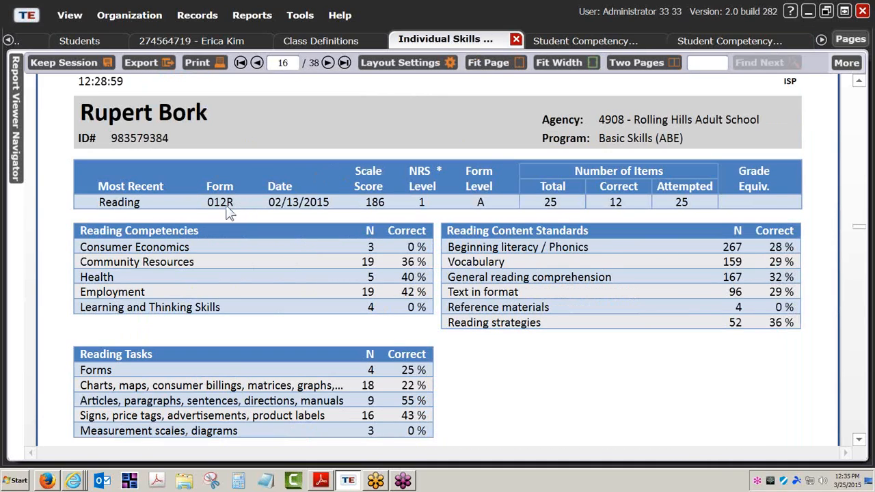
{"action": "left_click", "coordinate": [725, 42]}
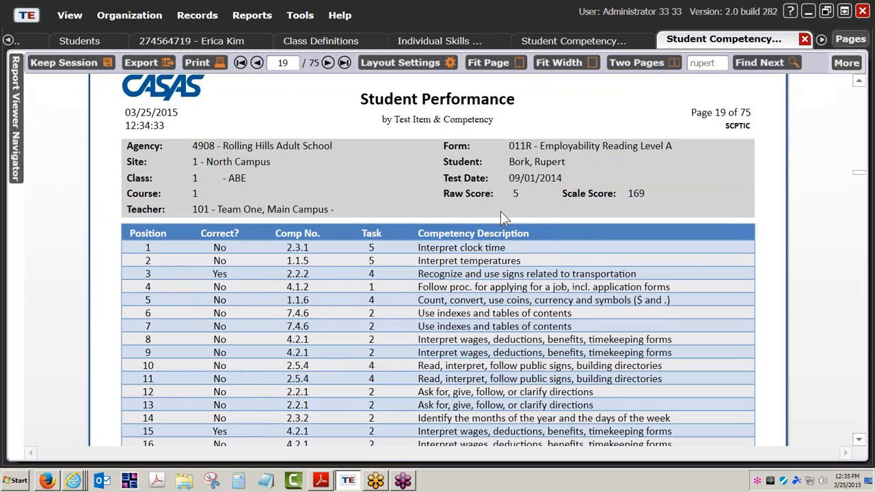
{"action": "scroll", "coordinate": [489, 253], "scroll_direction": "down", "scroll_amount": 10}
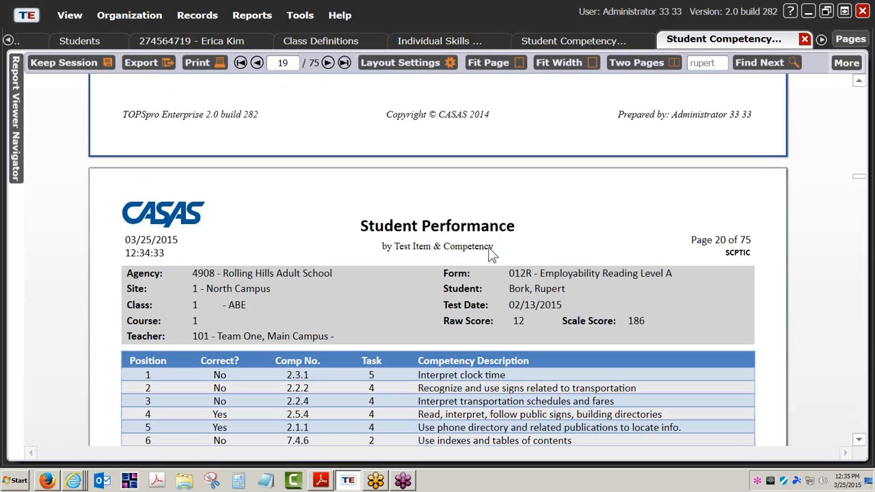
{"action": "scroll", "coordinate": [491, 253], "scroll_direction": "down", "scroll_amount": 3}
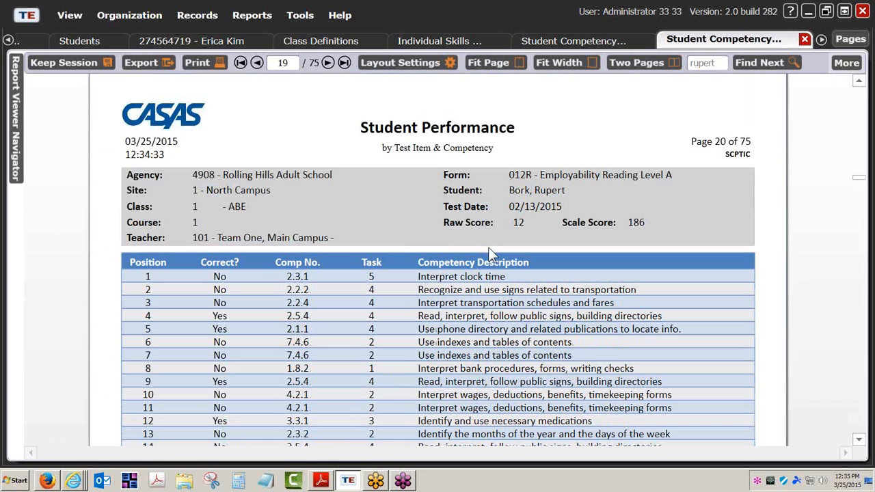
{"action": "left_click", "coordinate": [859, 442]}
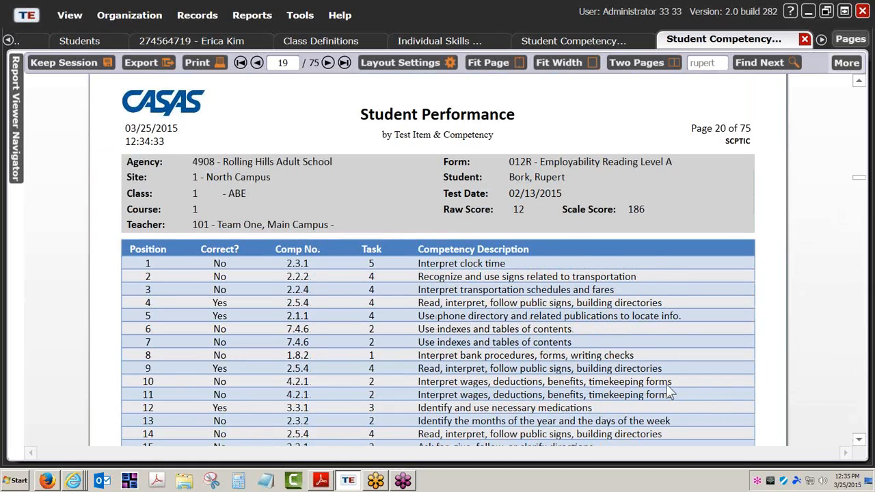
{"action": "scroll", "coordinate": [667, 387], "scroll_direction": "down", "scroll_amount": 3}
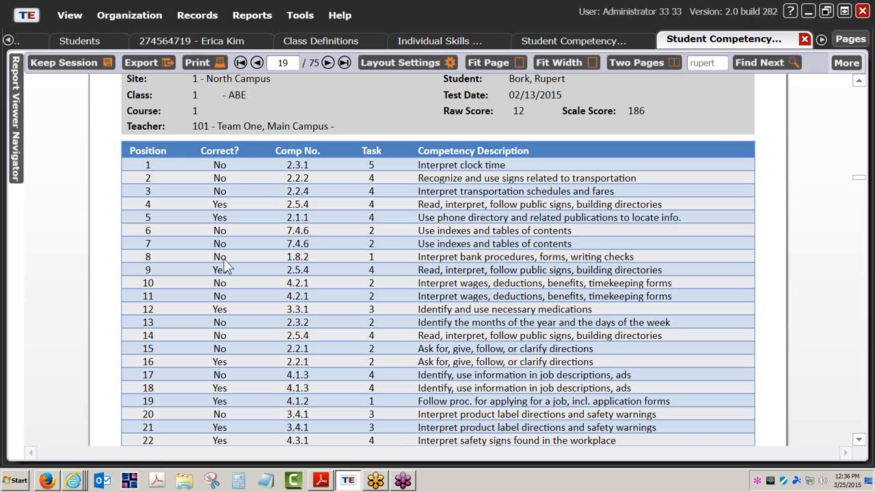
{"action": "scroll", "coordinate": [343, 290], "scroll_direction": "up", "scroll_amount": 3}
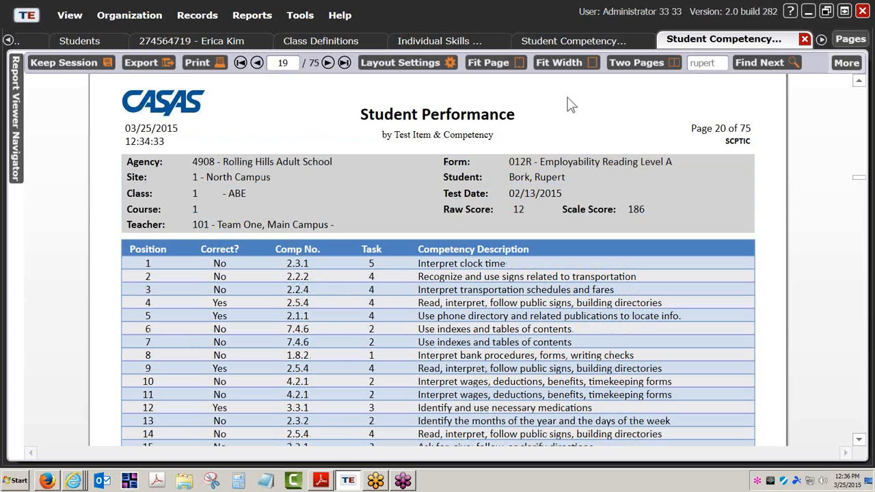
Step: Start a new Competency Performance Summary report
{"action": "left_click", "coordinate": [257, 20]}
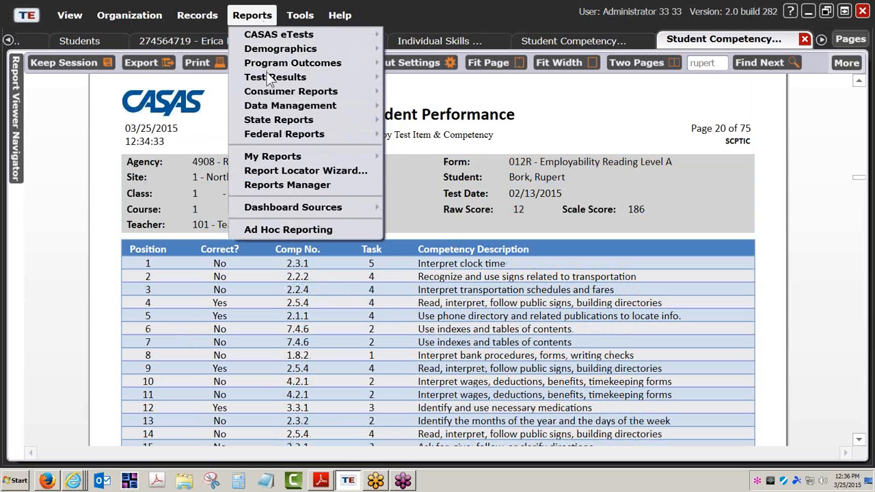
{"action": "mouse_move", "coordinate": [327, 78]}
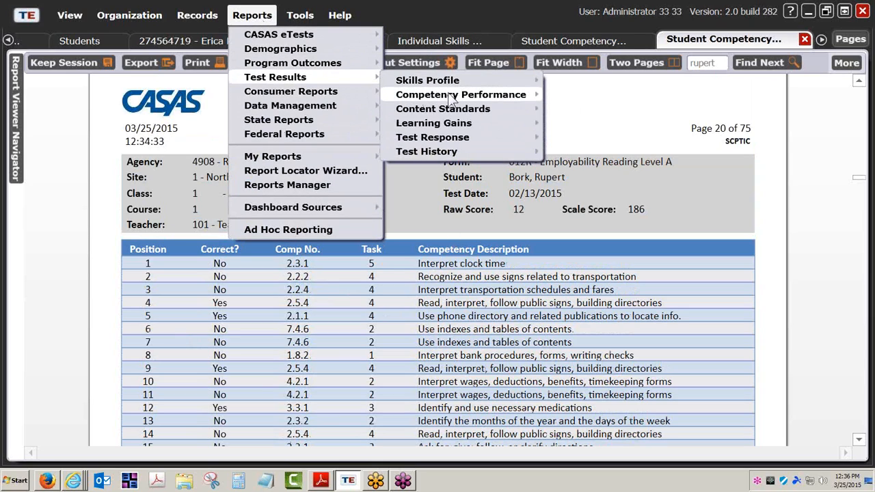
{"action": "mouse_move", "coordinate": [453, 94]}
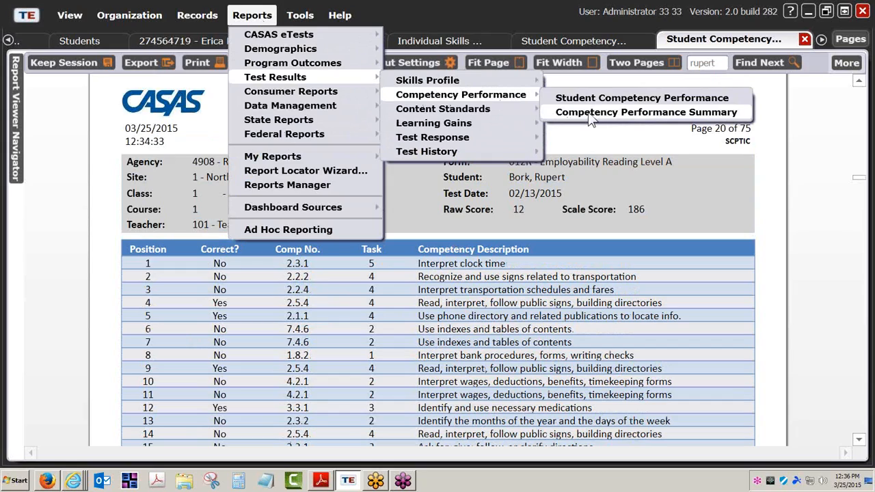
{"action": "left_click", "coordinate": [590, 114]}
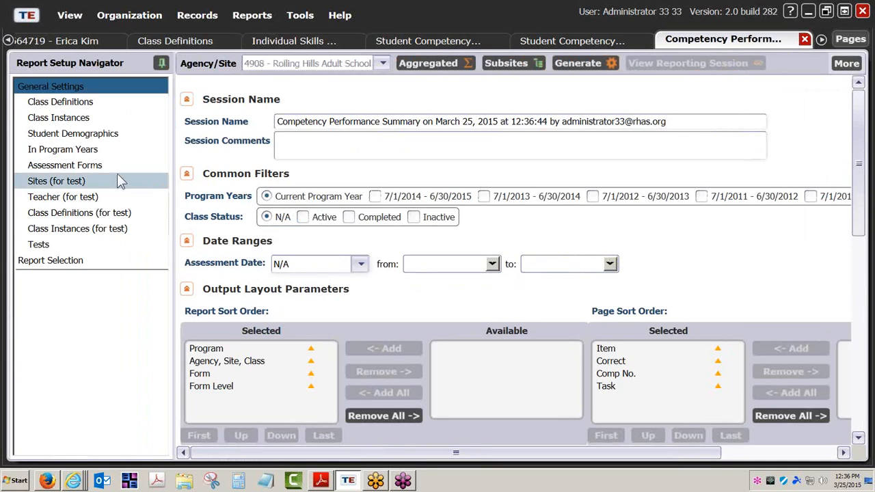
Step: Limit the summary's class instances to ABE class 1 only
{"action": "left_click", "coordinate": [76, 123]}
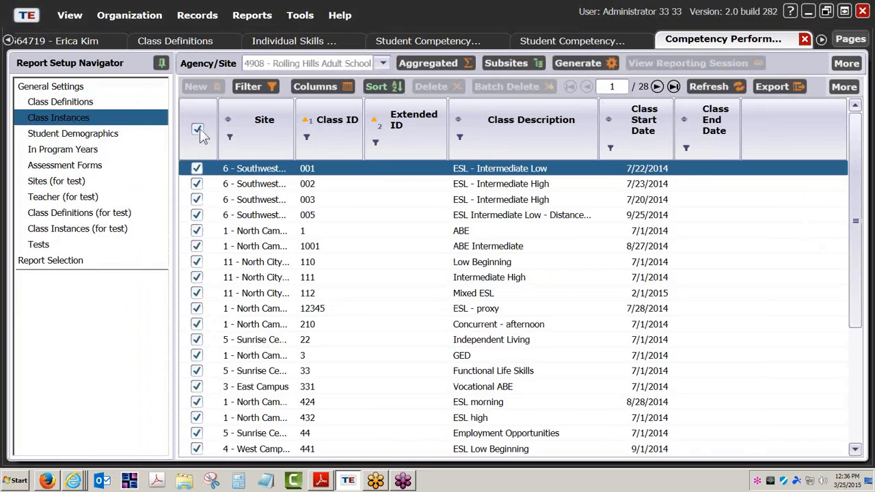
{"action": "left_click", "coordinate": [199, 130]}
{"action": "left_click", "coordinate": [197, 231]}
{"action": "left_click", "coordinate": [116, 96]}
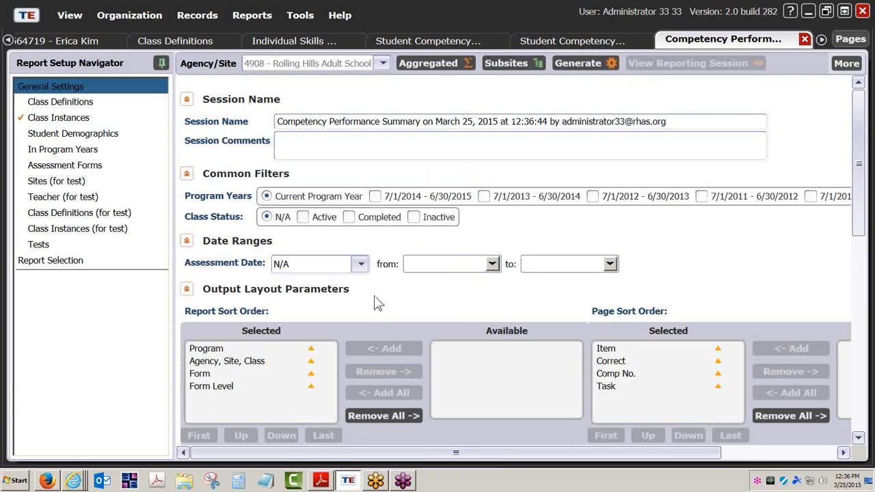
Step: Move Correct to the top of the page sort order and generate the summary
{"action": "scroll", "coordinate": [374, 297], "scroll_direction": "down", "scroll_amount": 5}
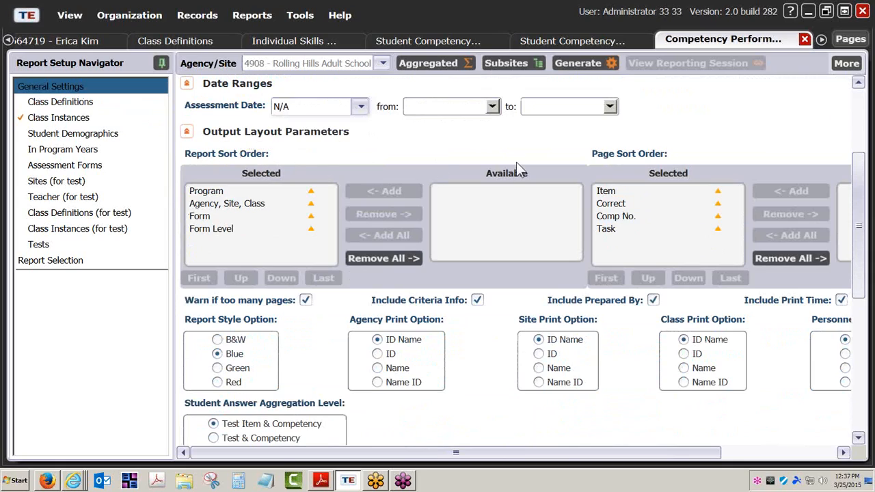
{"action": "left_click", "coordinate": [636, 204]}
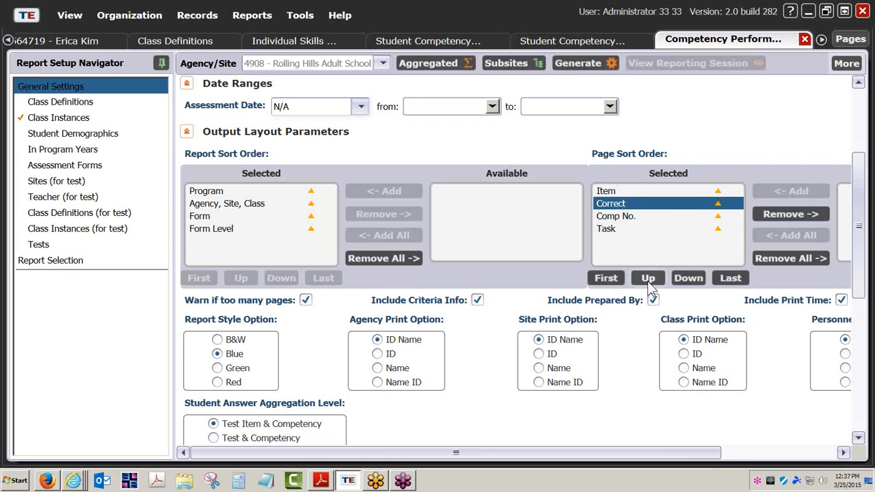
{"action": "left_click", "coordinate": [647, 278]}
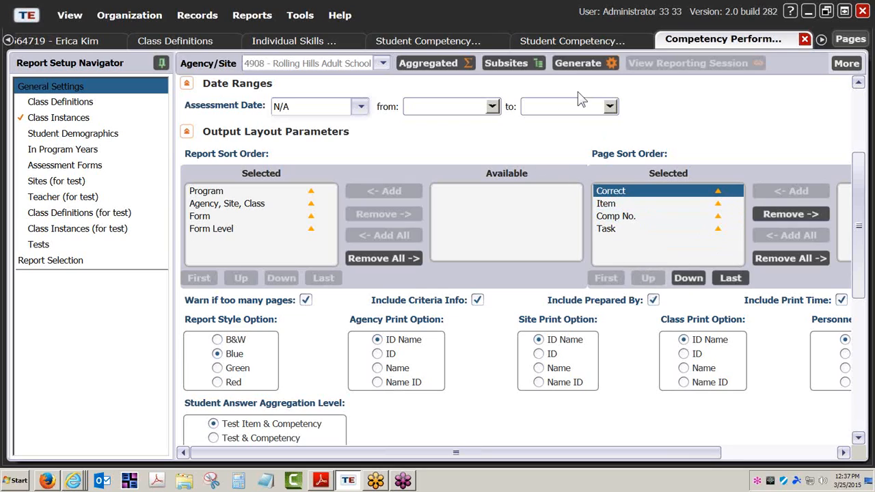
{"action": "left_click", "coordinate": [583, 63]}
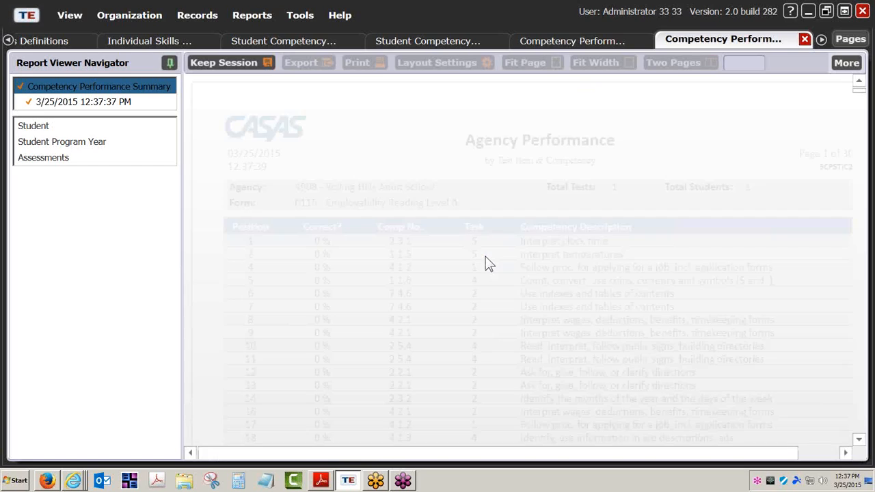
Step: Advance the Agency Performance report to page 3, the 031M Life Skills Math Level A table
{"action": "scroll", "coordinate": [470, 325], "scroll_direction": "down", "scroll_amount": 3}
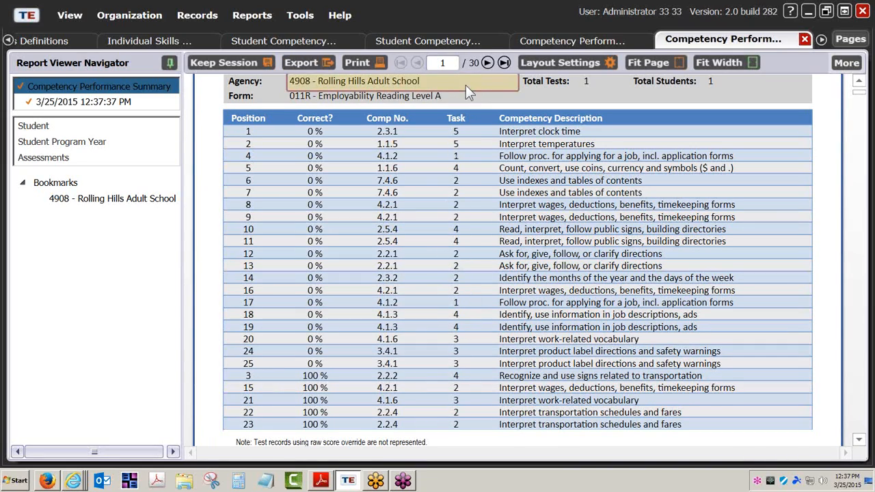
{"action": "left_click", "coordinate": [488, 63]}
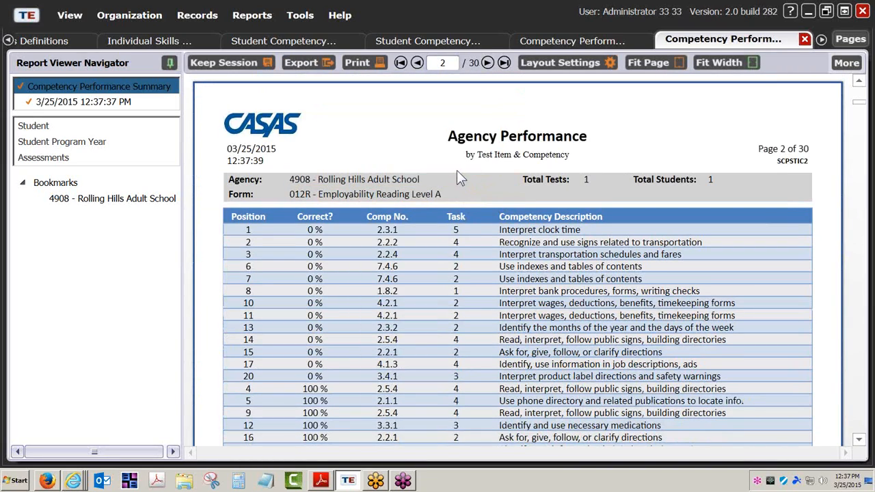
{"action": "left_click", "coordinate": [488, 63]}
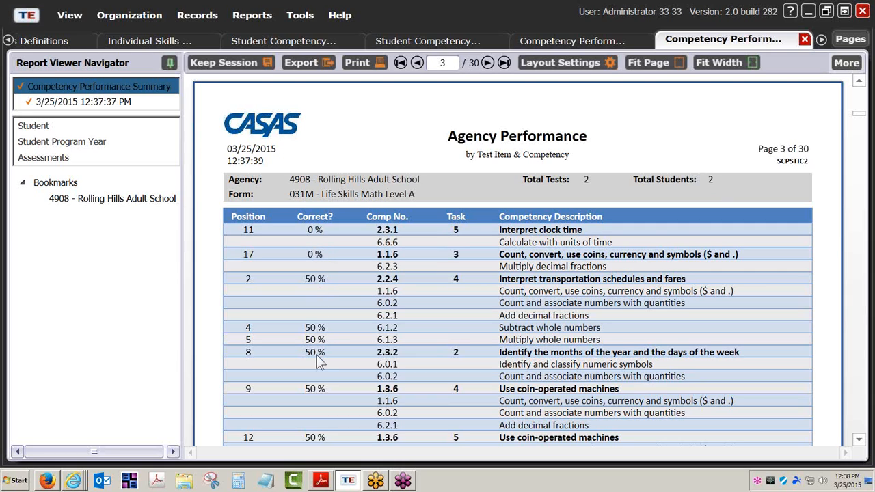
{"action": "scroll", "coordinate": [314, 357], "scroll_direction": "down", "scroll_amount": 9}
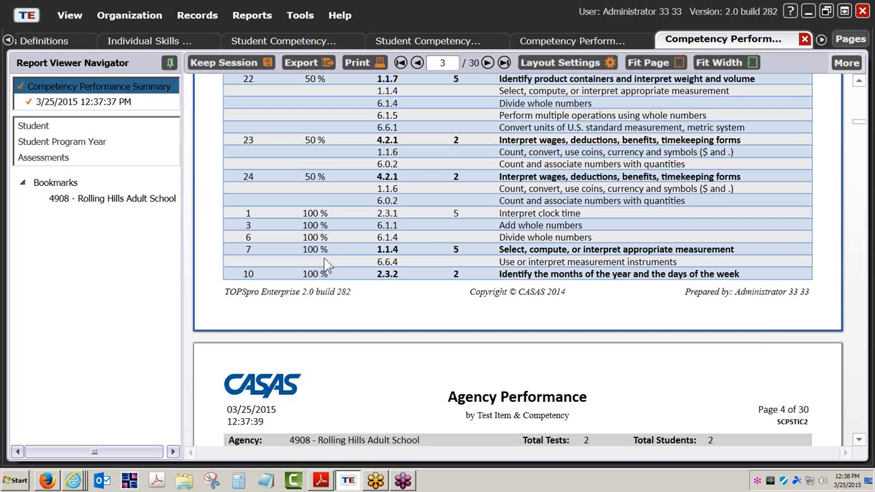
{"action": "scroll", "coordinate": [327, 266], "scroll_direction": "up", "scroll_amount": 10}
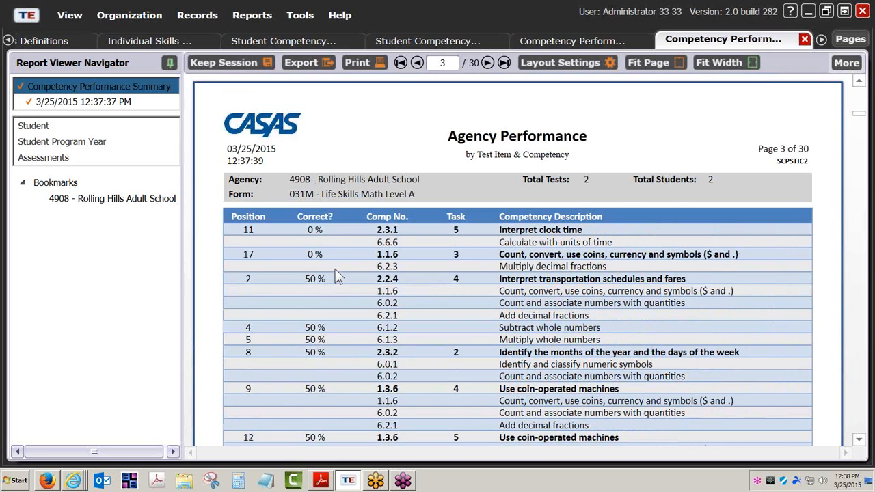
{"action": "scroll", "coordinate": [335, 269], "scroll_direction": "down", "scroll_amount": 3}
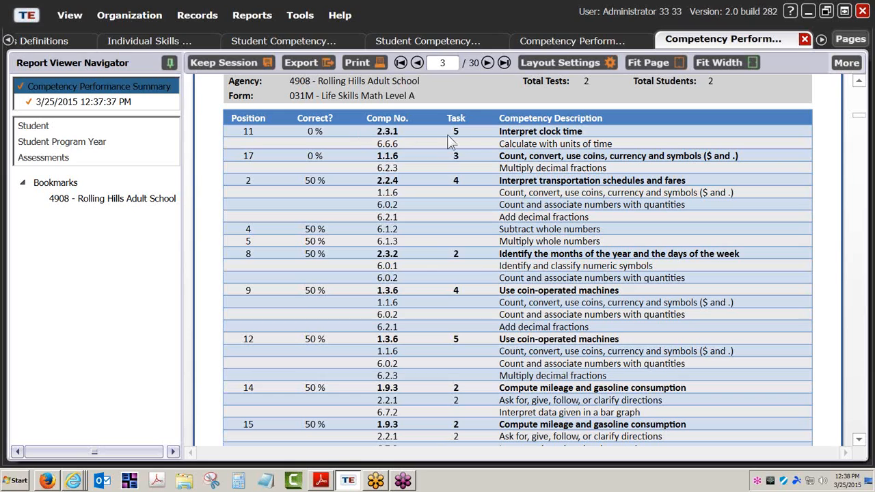
{"action": "left_click", "coordinate": [573, 45]}
{"action": "left_click", "coordinate": [691, 42]}
{"action": "left_click", "coordinate": [456, 40]}
{"action": "scroll", "coordinate": [361, 284], "scroll_direction": "down", "scroll_amount": 5}
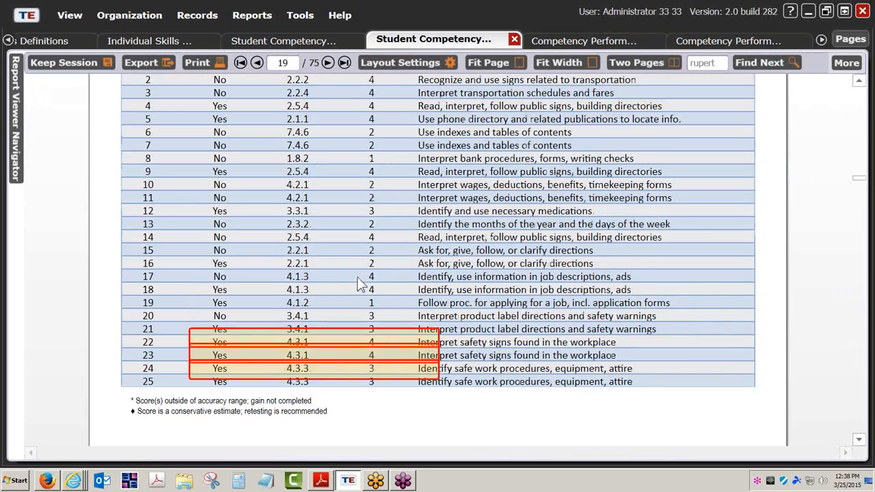
{"action": "scroll", "coordinate": [361, 284], "scroll_direction": "up", "scroll_amount": 3}
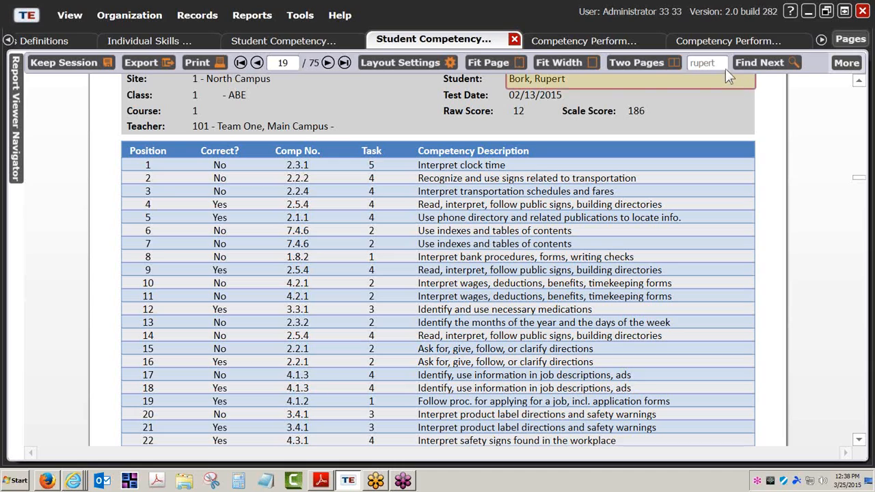
{"action": "left_click", "coordinate": [728, 41]}
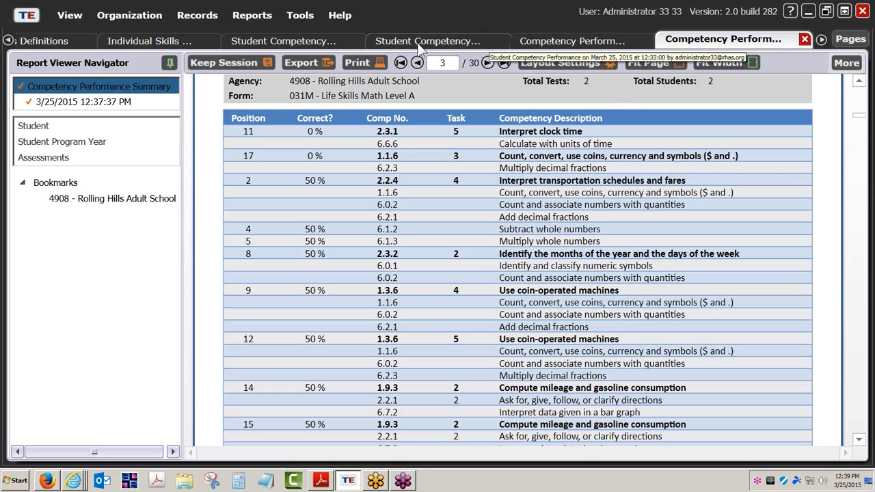
{"action": "left_click", "coordinate": [181, 41]}
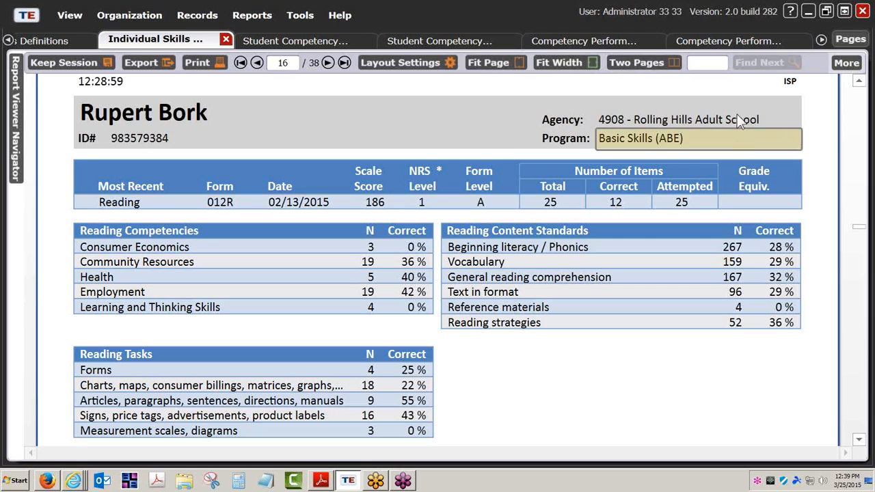
{"action": "left_click", "coordinate": [707, 39]}
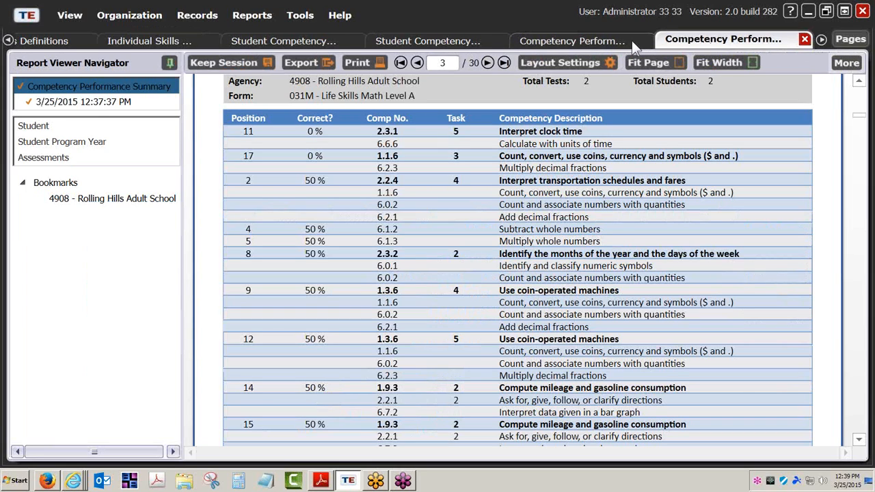
{"action": "left_click", "coordinate": [607, 39]}
{"action": "left_click", "coordinate": [460, 41]}
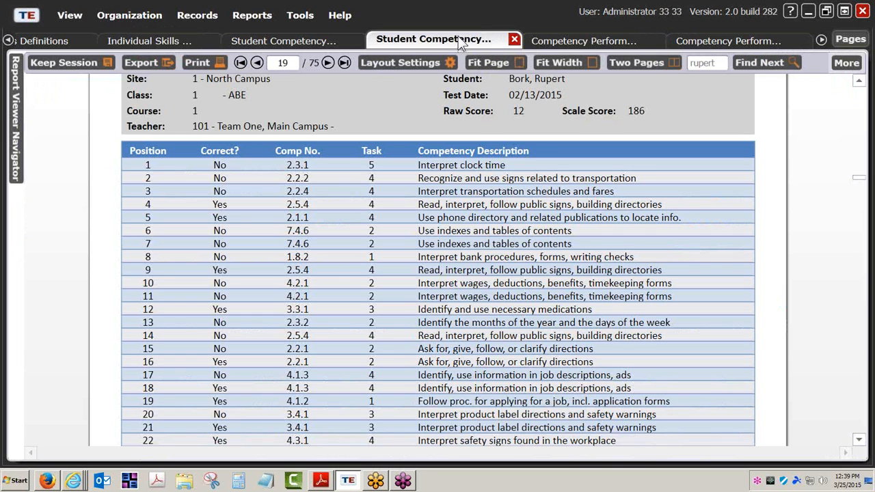
{"action": "left_click", "coordinate": [734, 43]}
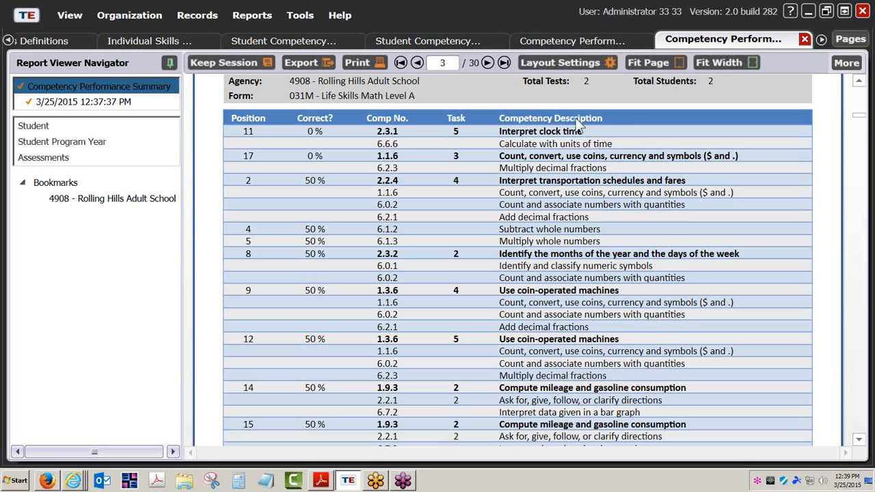
{"action": "left_click", "coordinate": [356, 62]}
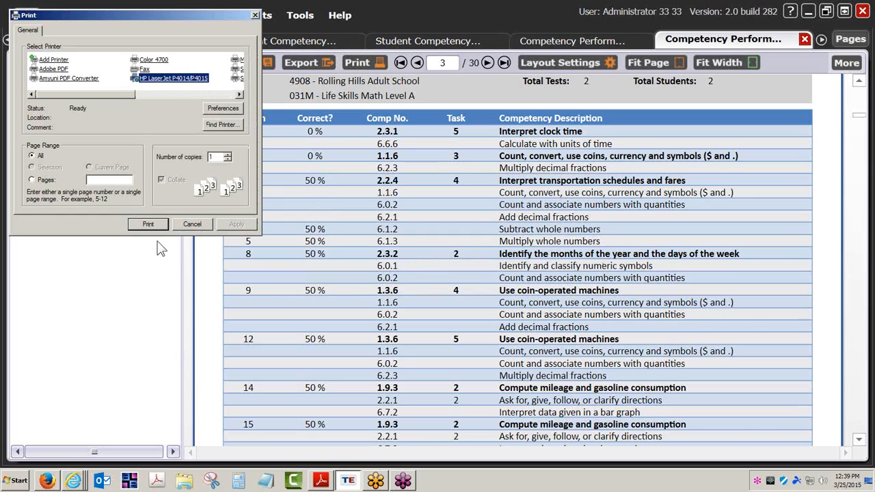
{"action": "left_click", "coordinate": [192, 223]}
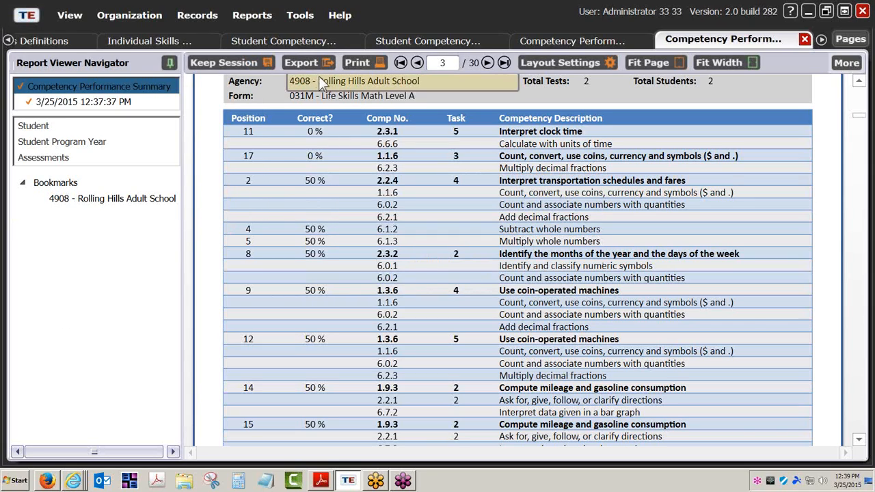
{"action": "left_click", "coordinate": [309, 61]}
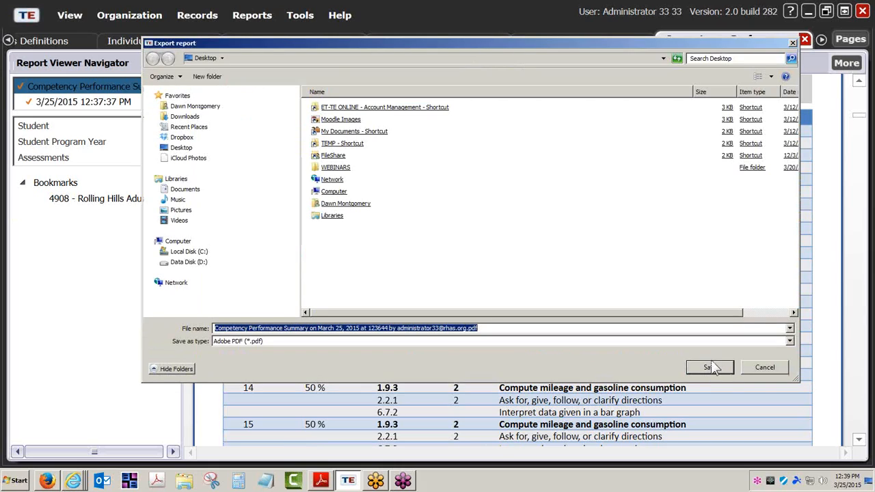
{"action": "left_click", "coordinate": [789, 342]}
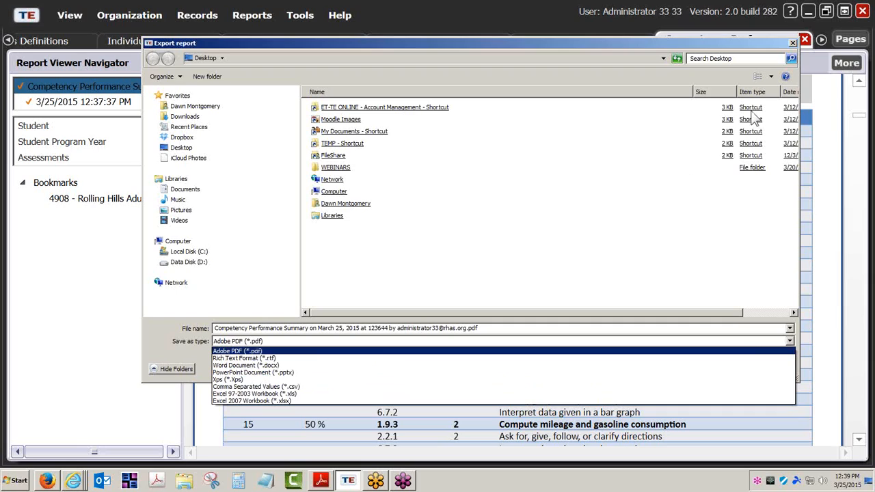
{"action": "left_click", "coordinate": [793, 42]}
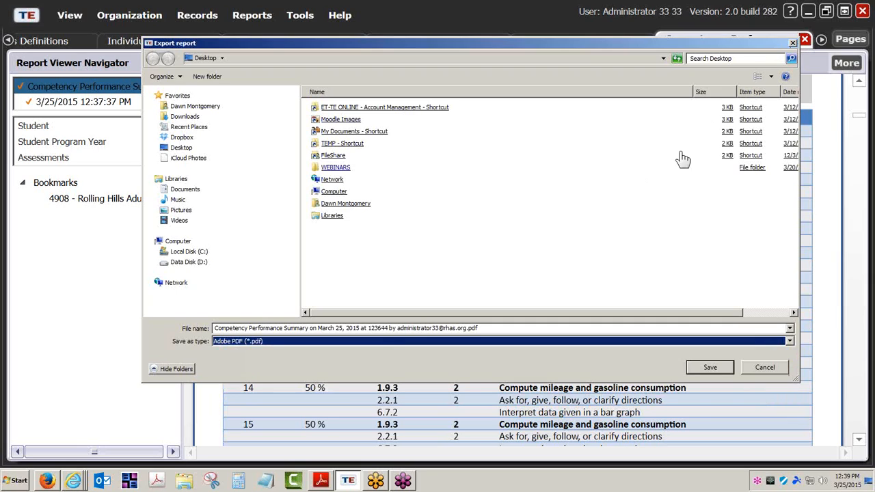
{"action": "left_click", "coordinate": [793, 42]}
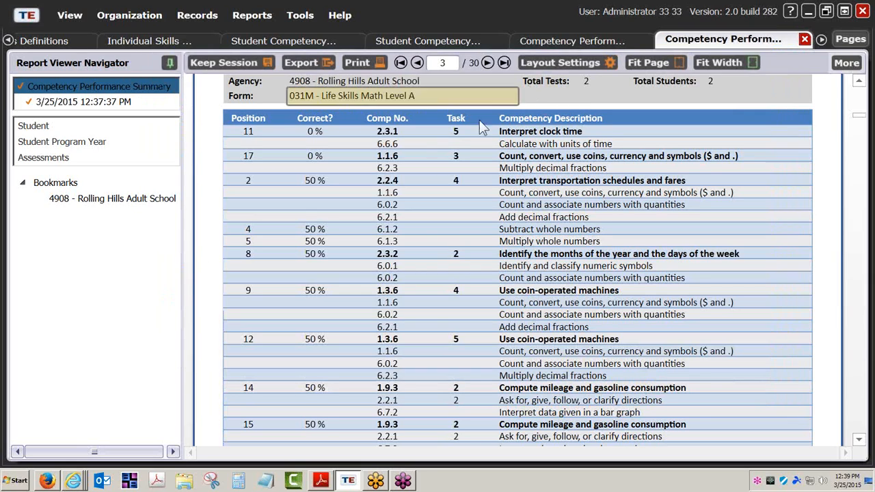
Step: Step through the setup tabs back to Individual Skills Profile page 16 and open the Pages menu
{"action": "left_click", "coordinate": [232, 61]}
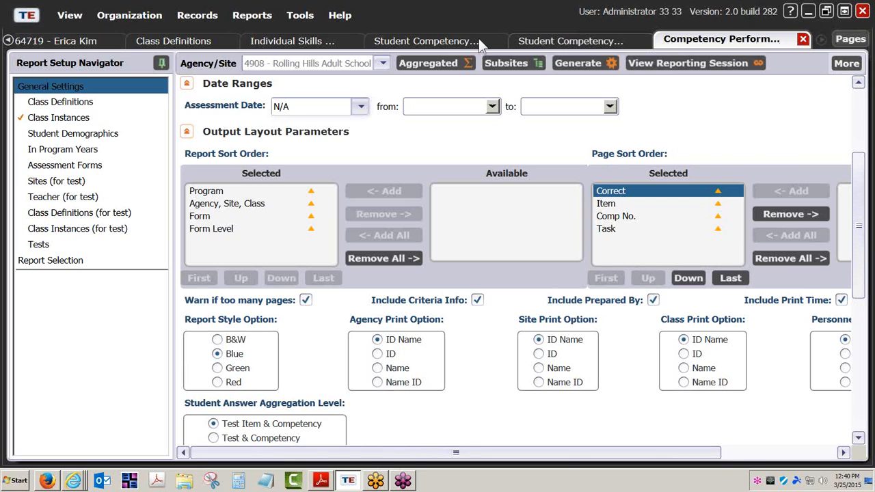
{"action": "left_click", "coordinate": [434, 38]}
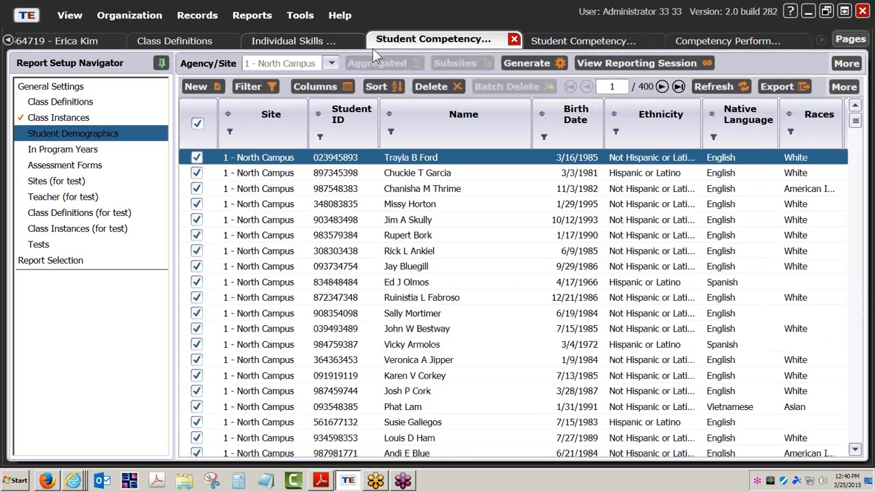
{"action": "left_click", "coordinate": [343, 39]}
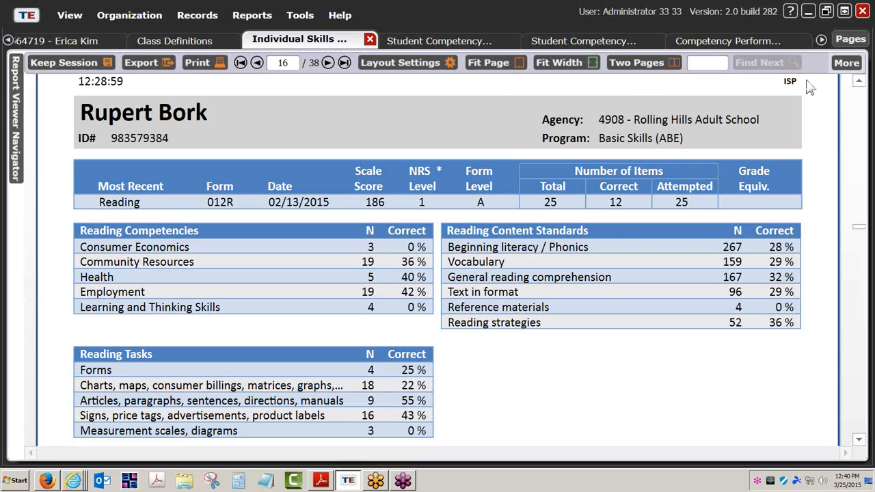
{"action": "left_click", "coordinate": [850, 41]}
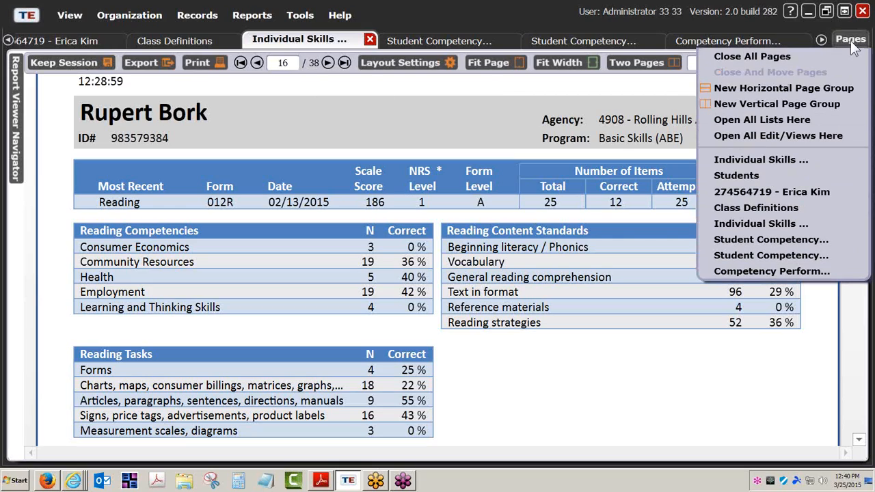
Step: Close all report pages, disconnect from the server, and exit TOPSpro Enterprise
{"action": "left_click", "coordinate": [738, 59]}
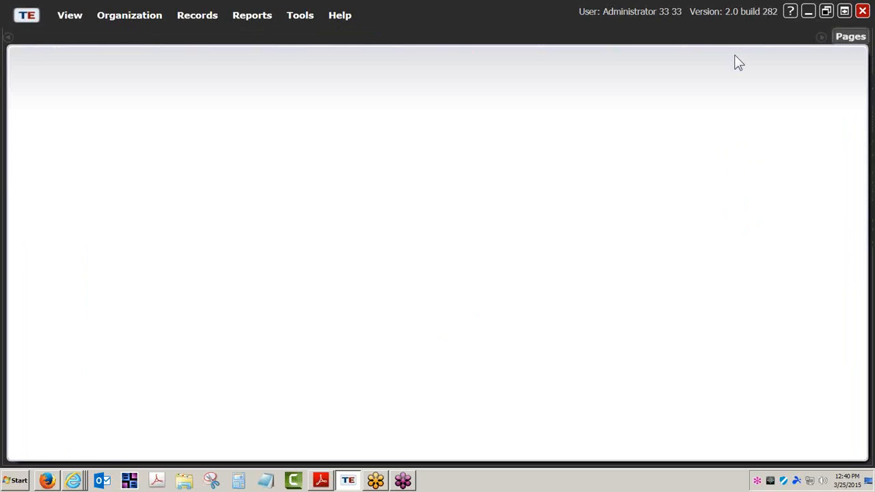
{"action": "left_click", "coordinate": [31, 19]}
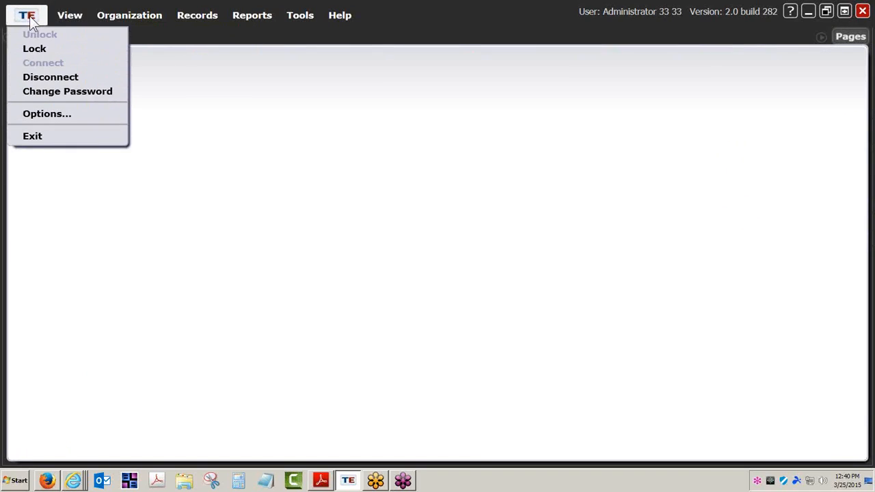
{"action": "left_click", "coordinate": [54, 80]}
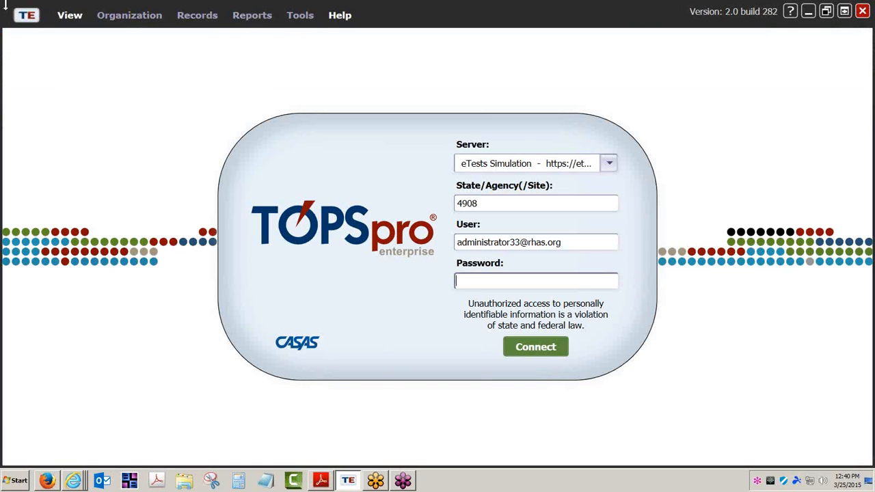
{"action": "left_click", "coordinate": [26, 15]}
{"action": "left_click", "coordinate": [32, 136]}
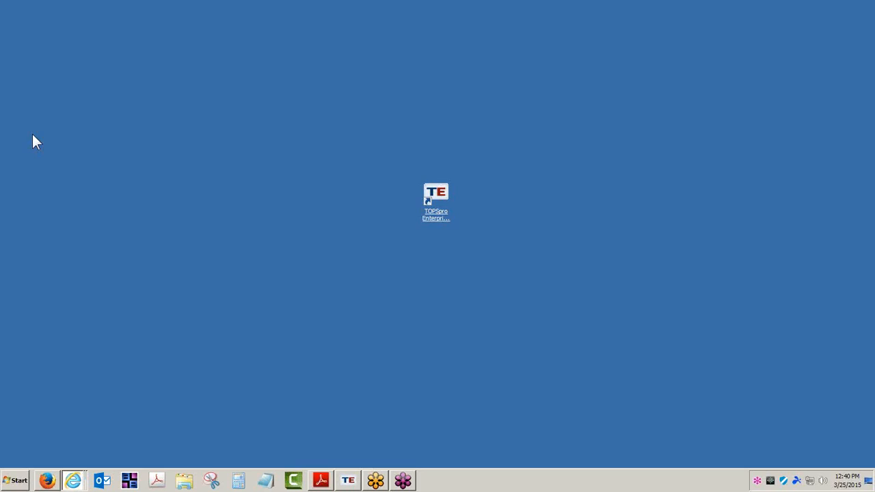